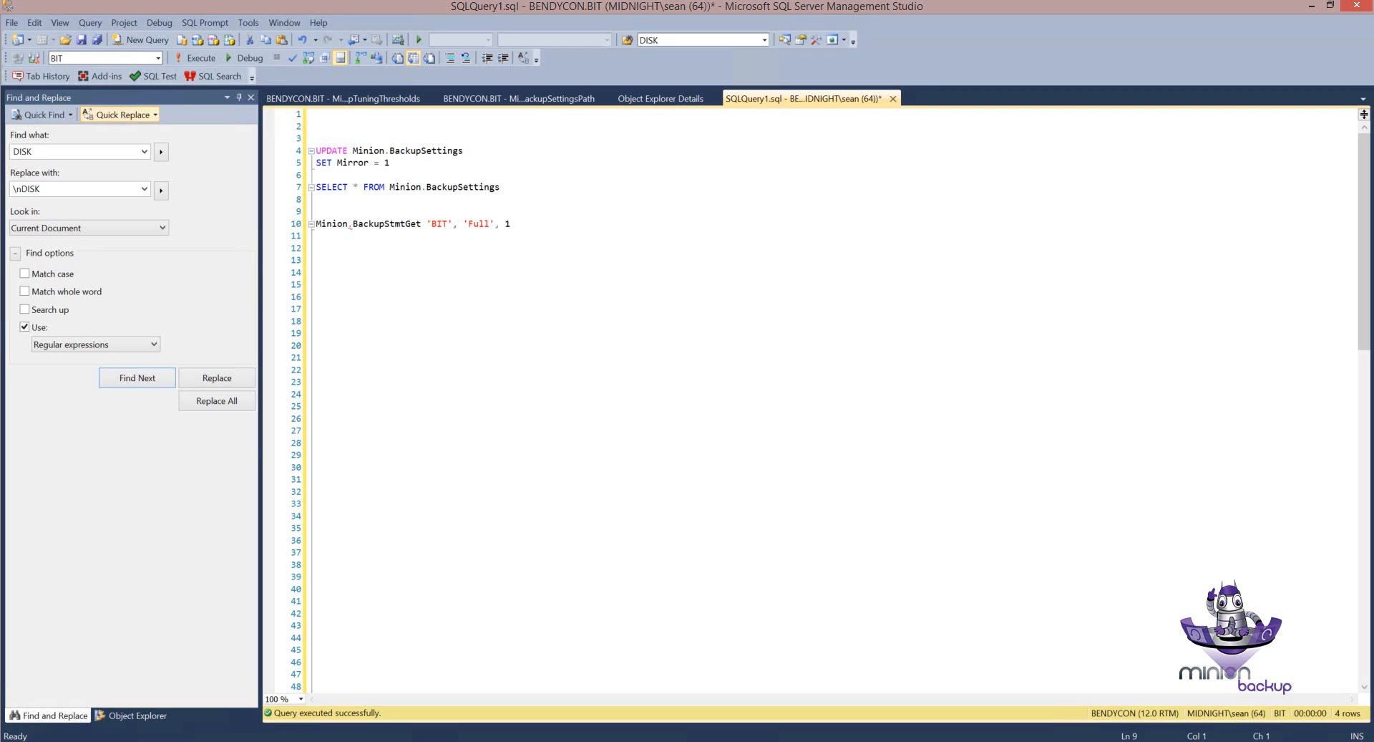
# Step: Run only the UPDATE statement that sets Mirror = 1 in Minion.BackupSettings
pyautogui.click(404, 163)
pyautogui.moveTo(391, 163); pyautogui.dragTo(313, 150)
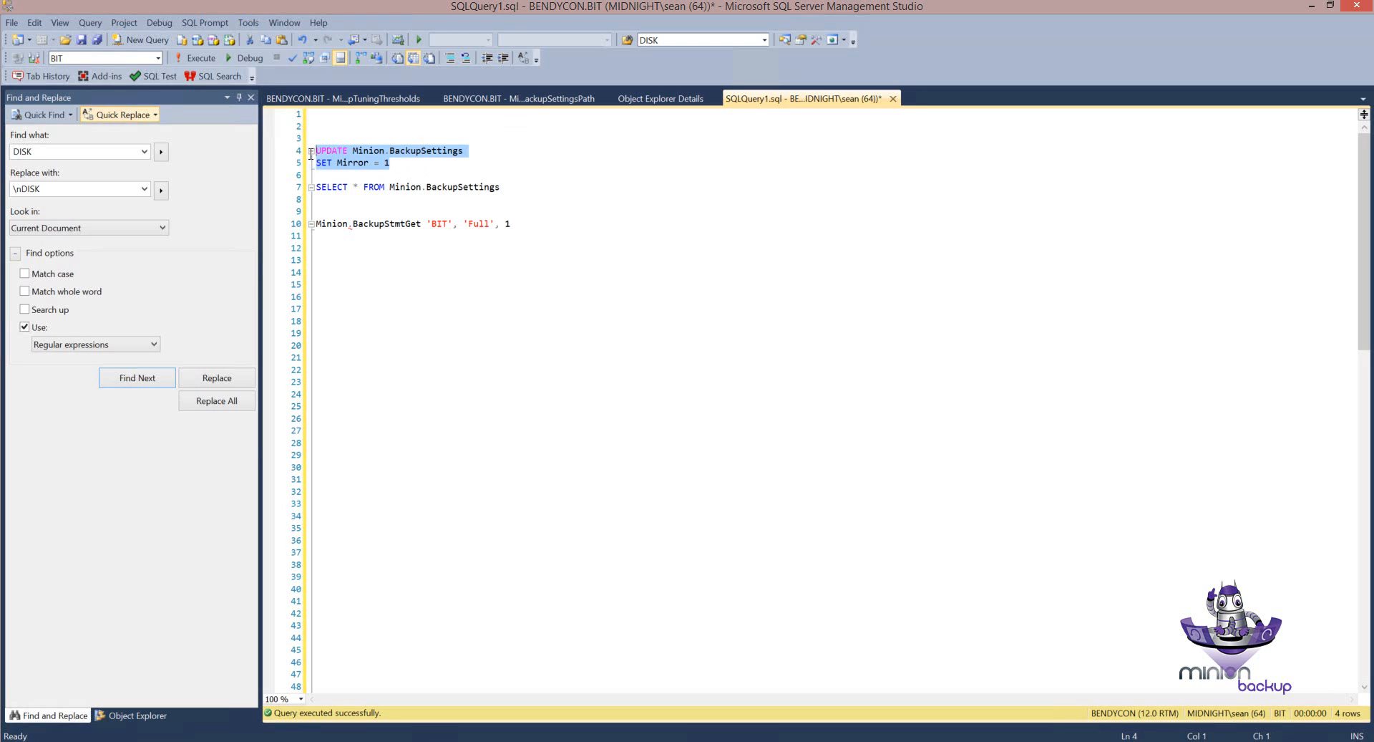
pyautogui.click(212, 63)
# Step: Query all of Minion.BackupSettings and examine the Mirror, DBName and BackupType values of the returned row
pyautogui.moveTo(317, 205); pyautogui.dragTo(310, 180)
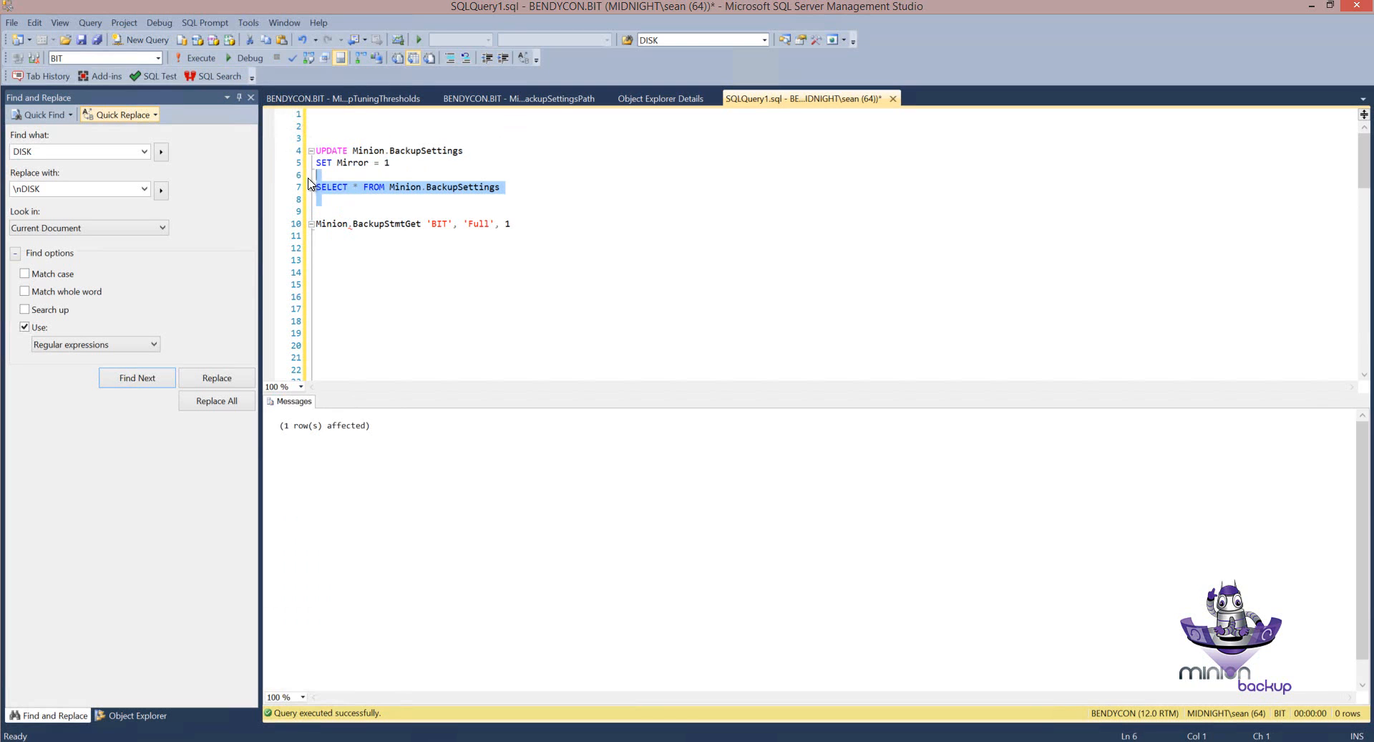
pyautogui.click(199, 58)
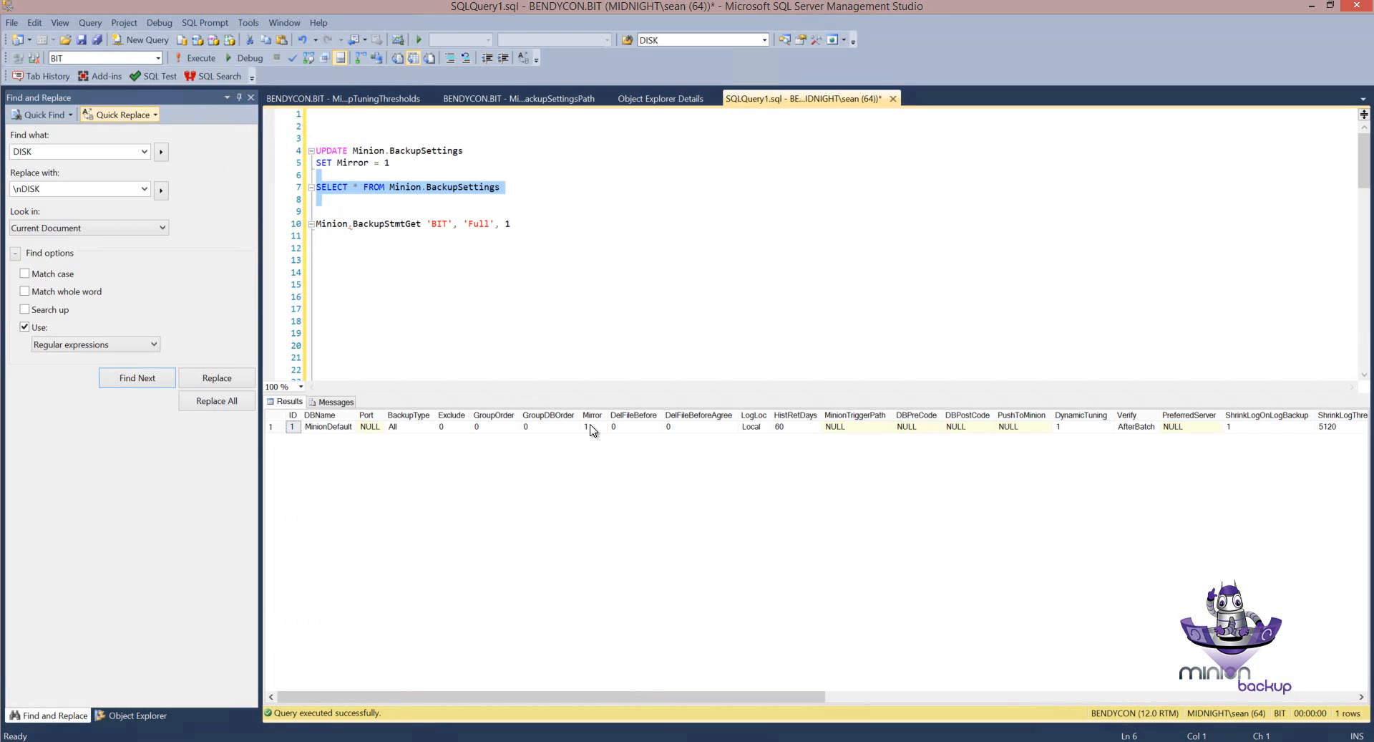
pyautogui.click(591, 428)
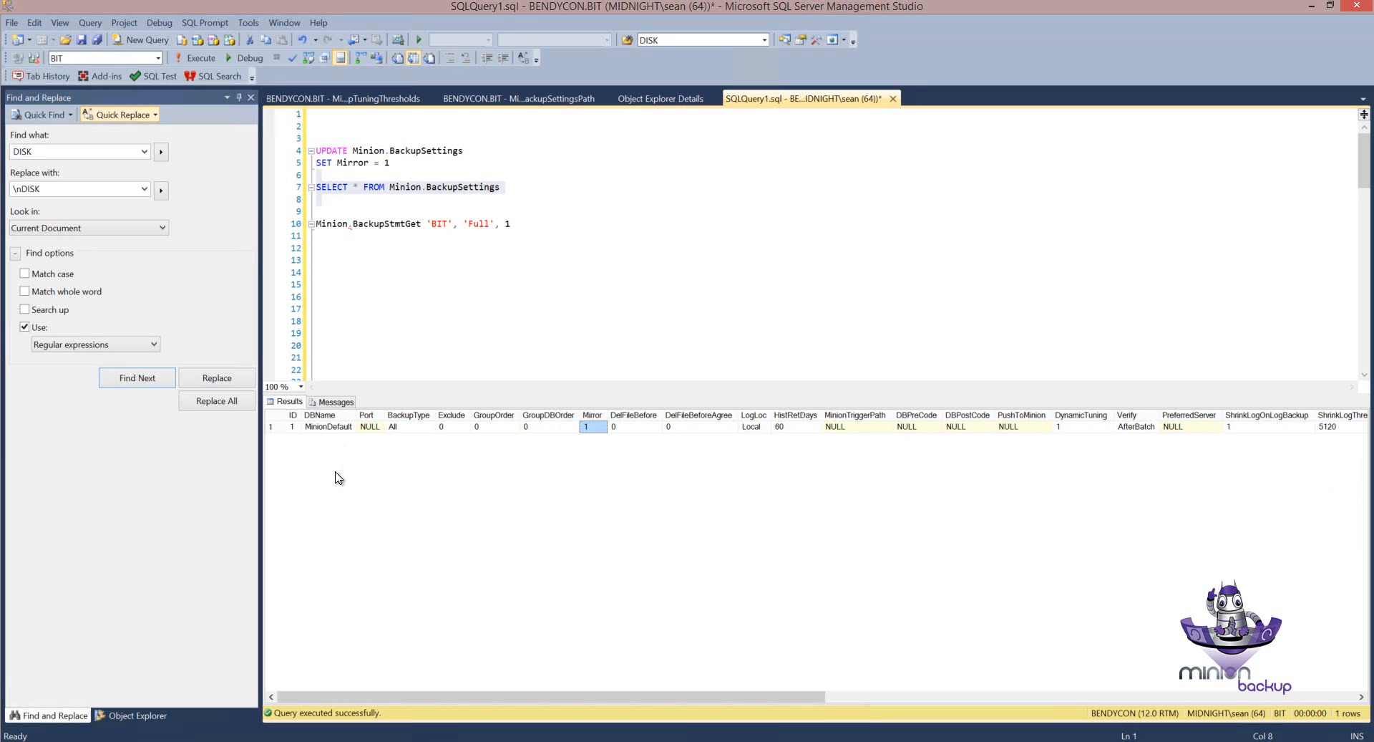
pyautogui.click(320, 429)
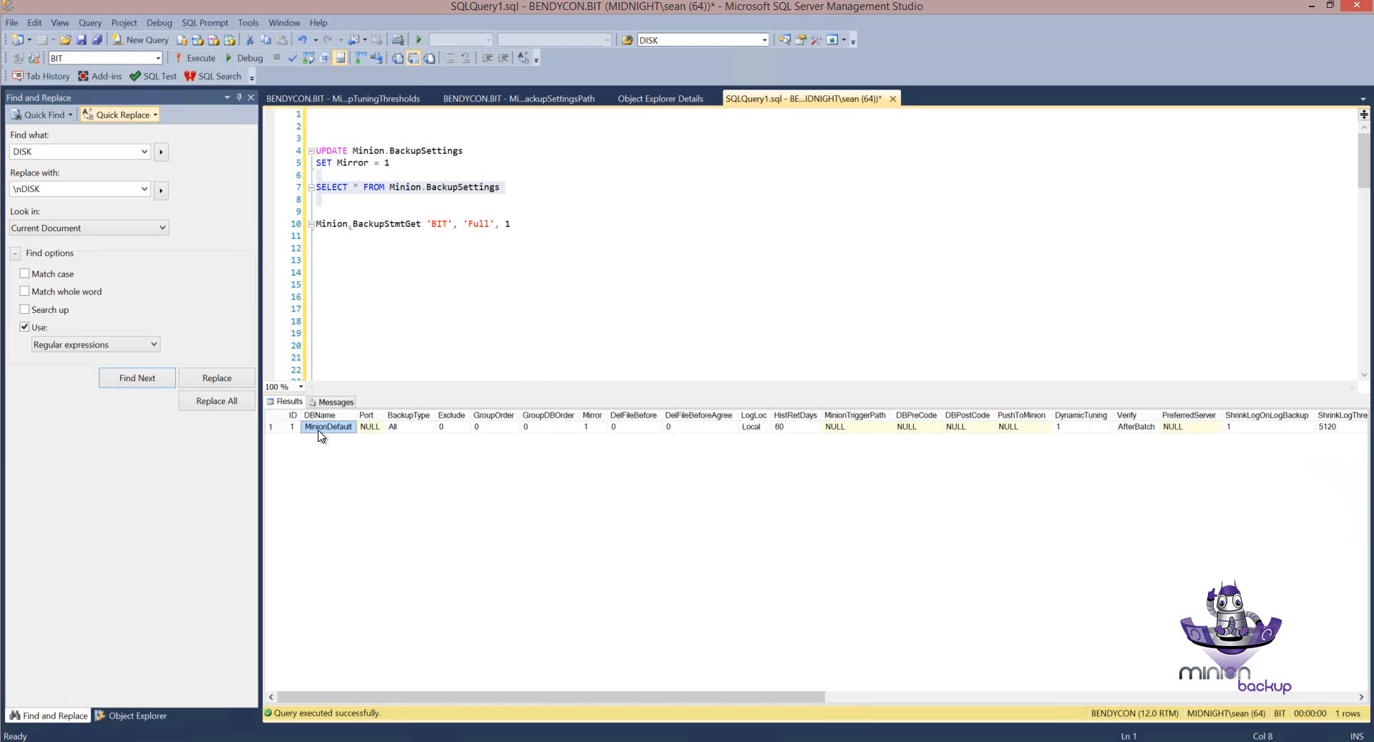
pyautogui.click(272, 427)
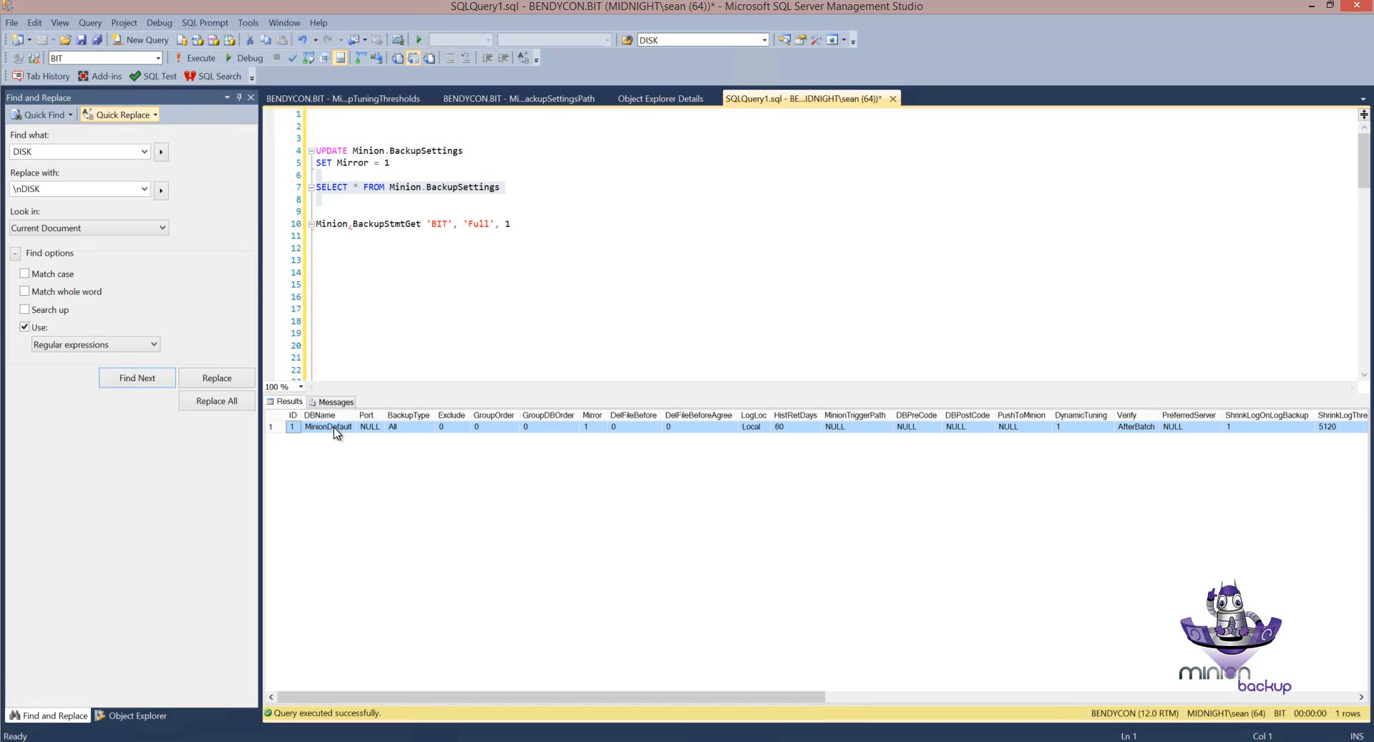
pyautogui.click(420, 427)
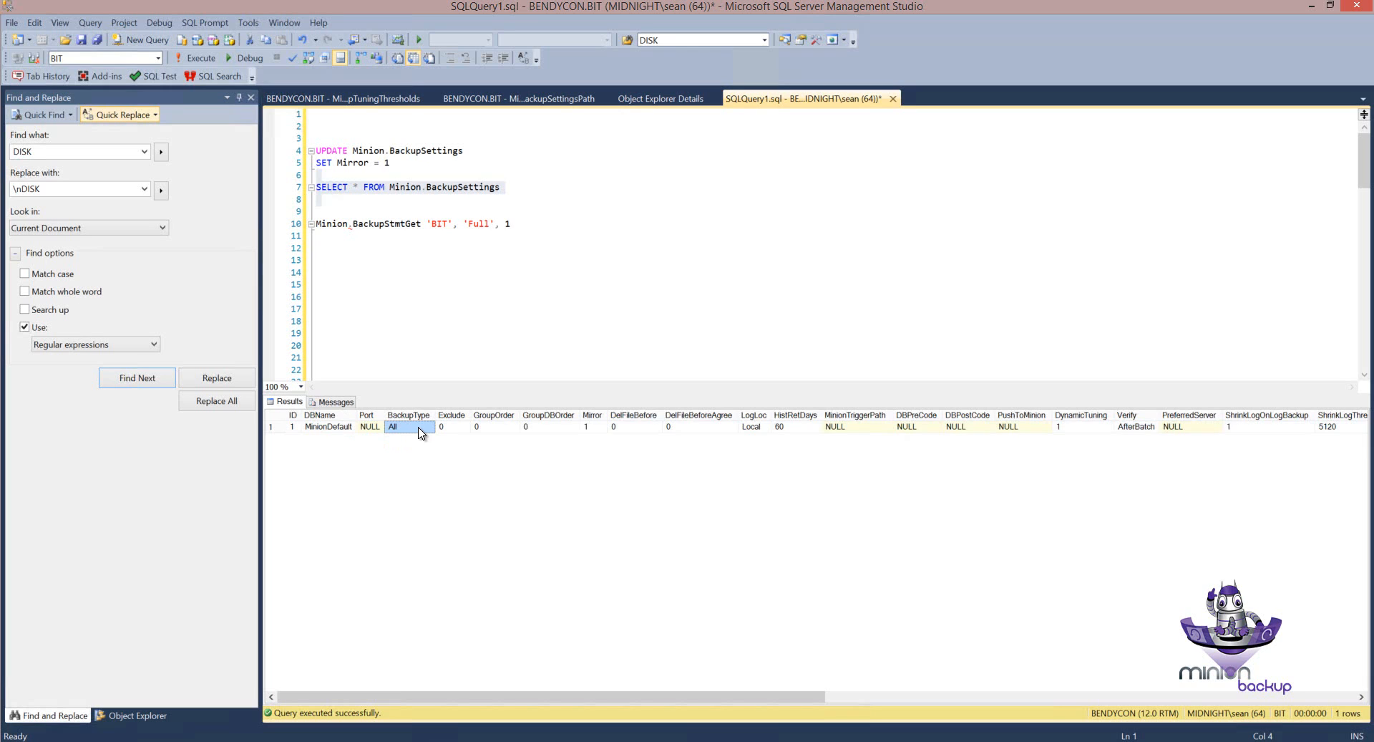
# Step: Review the Minion.BackupStmtGet call with its 'BIT' and 'Full' parameters, and the UPDATE statement that enables mirroring
pyautogui.click(340, 212)
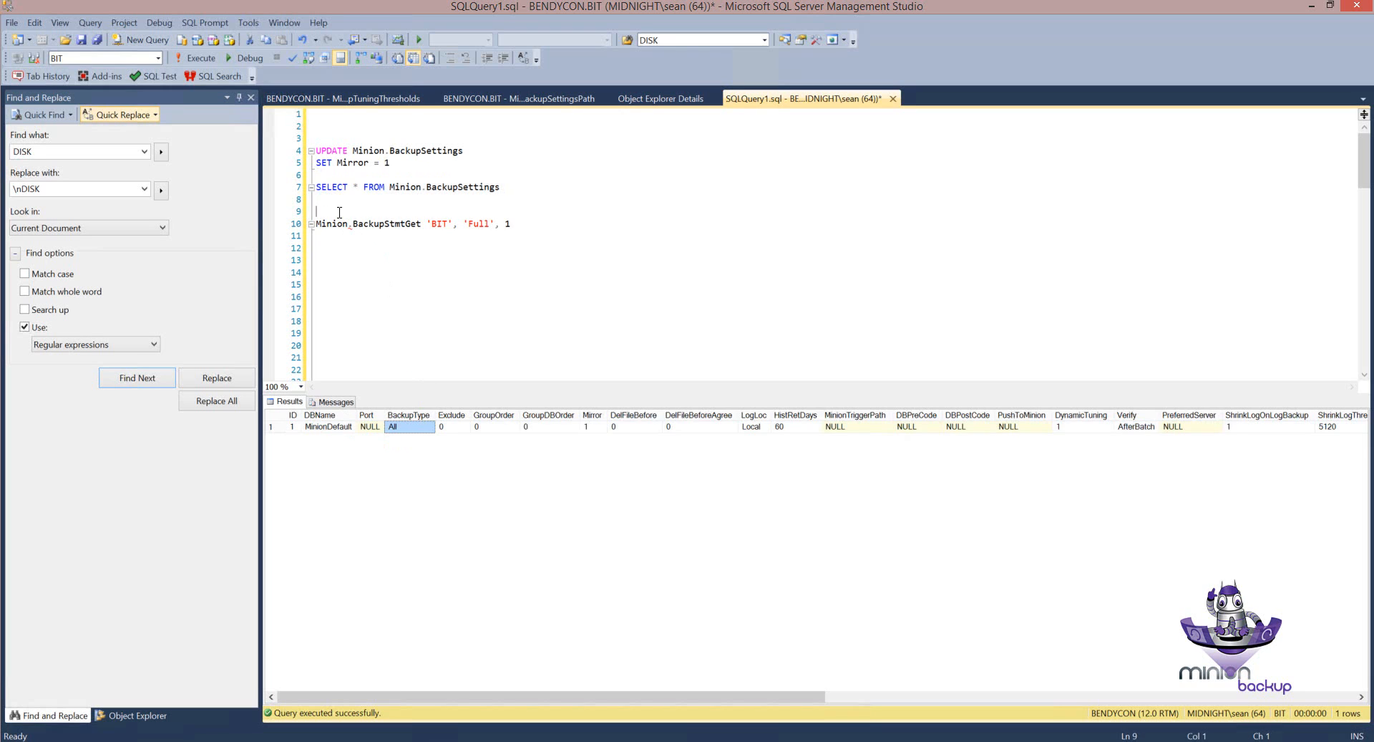
pyautogui.doubleClick(379, 226)
pyautogui.click(355, 241)
pyautogui.doubleClick(364, 226)
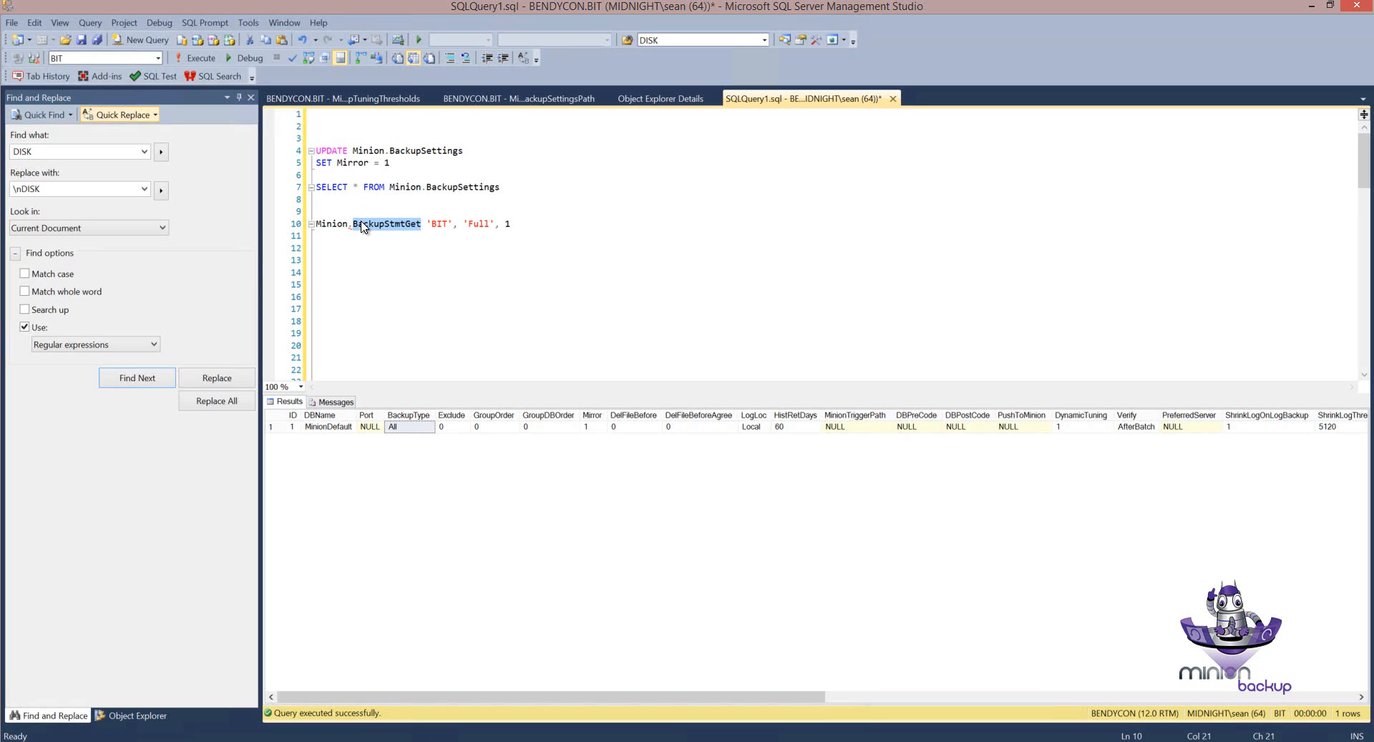
pyautogui.click(330, 239)
pyautogui.click(434, 225)
pyautogui.doubleClick(436, 225)
pyautogui.doubleClick(478, 224)
pyautogui.click(510, 240)
pyautogui.moveTo(391, 164); pyautogui.dragTo(276, 151)
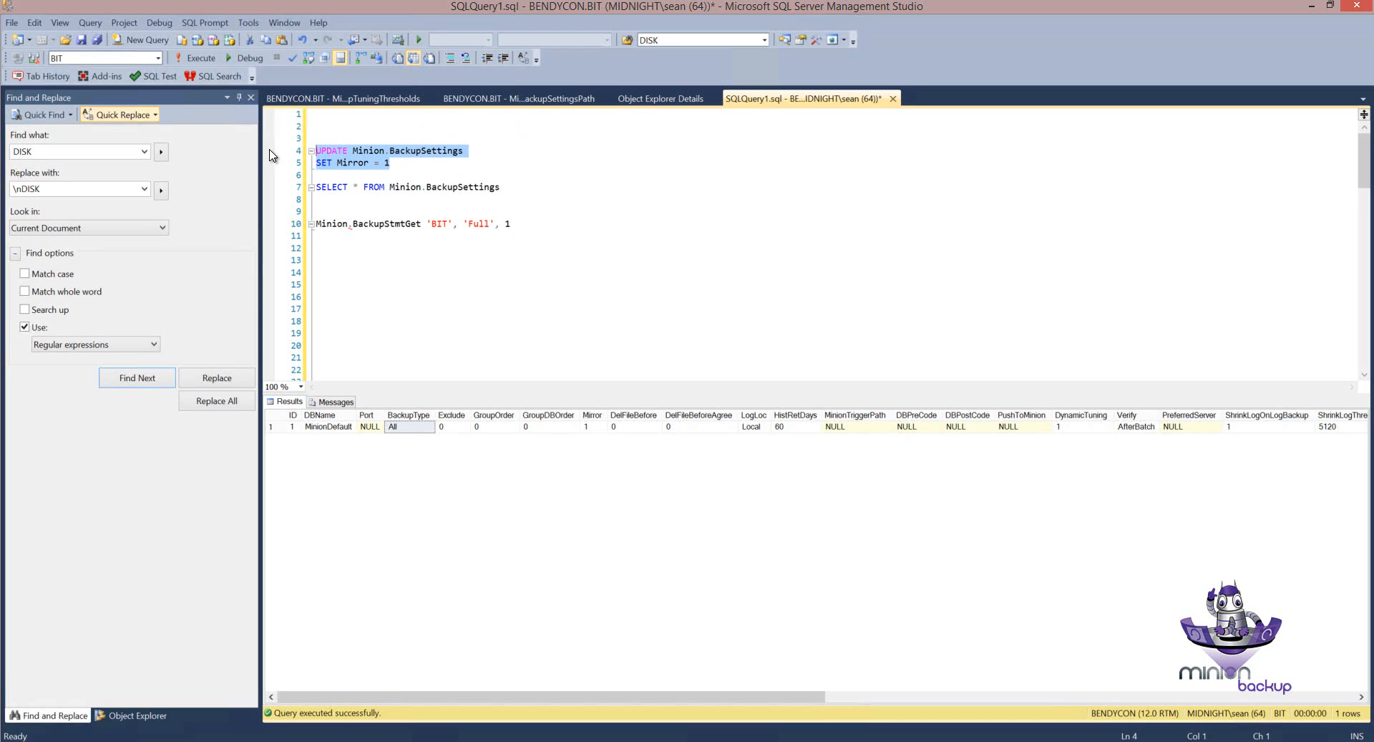
pyautogui.click(354, 174)
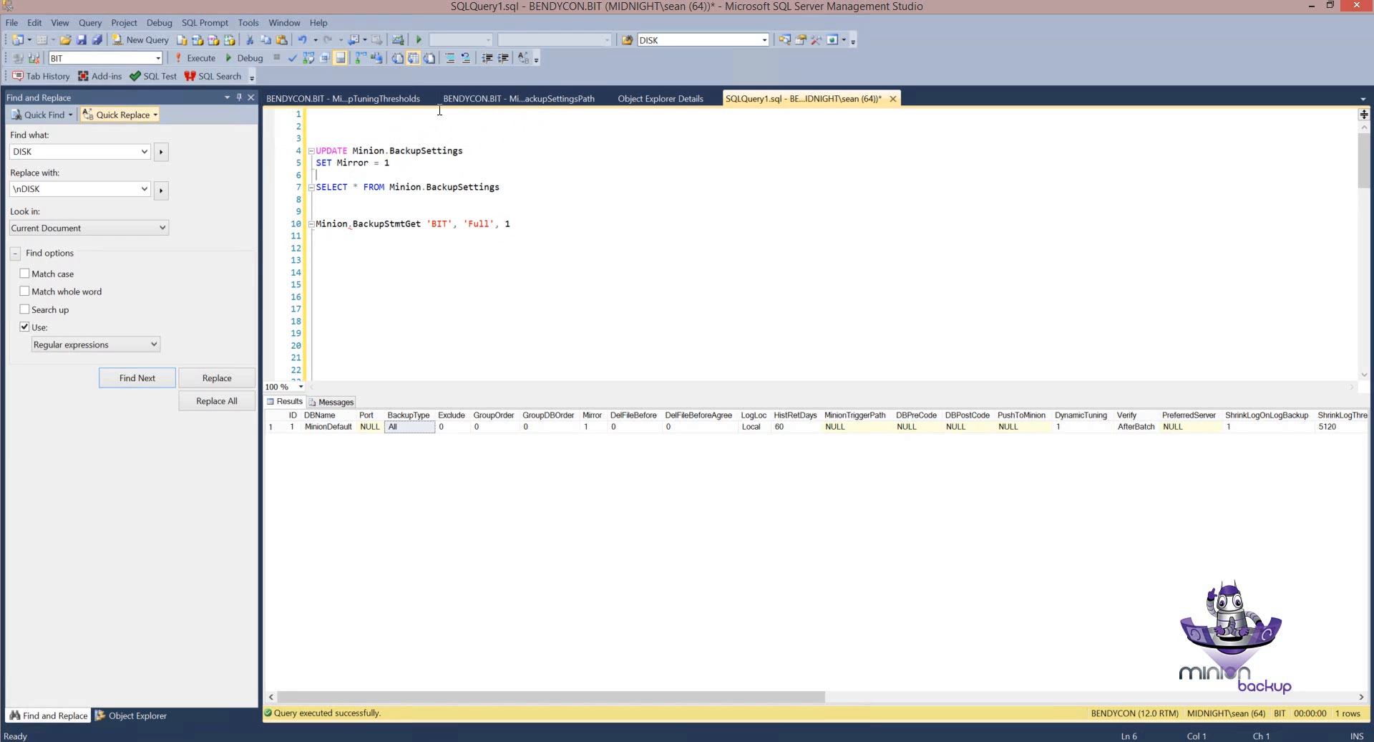
# Step: Show the Minion.BackupSettingsPath table data and compare the non-mirror and mirror MinionDefault rows
pyautogui.click(511, 100)
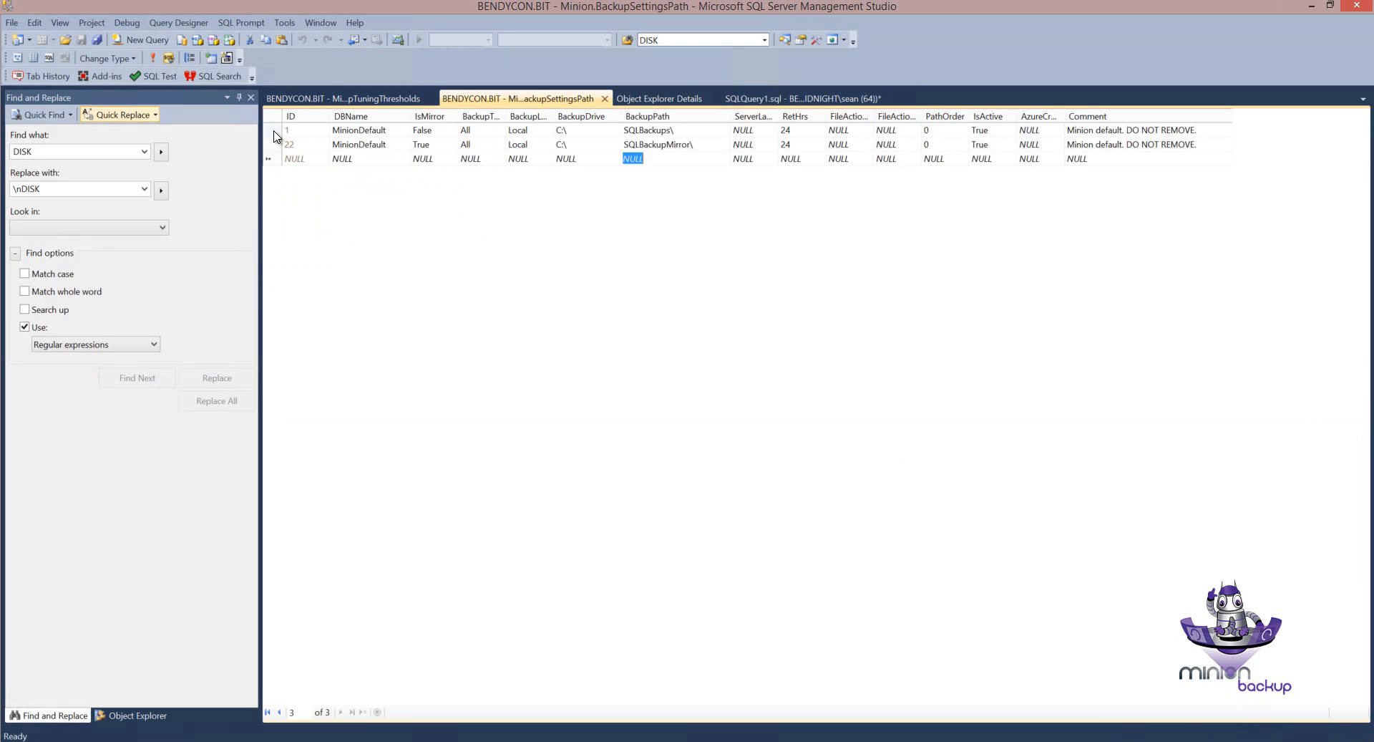
pyautogui.click(274, 132)
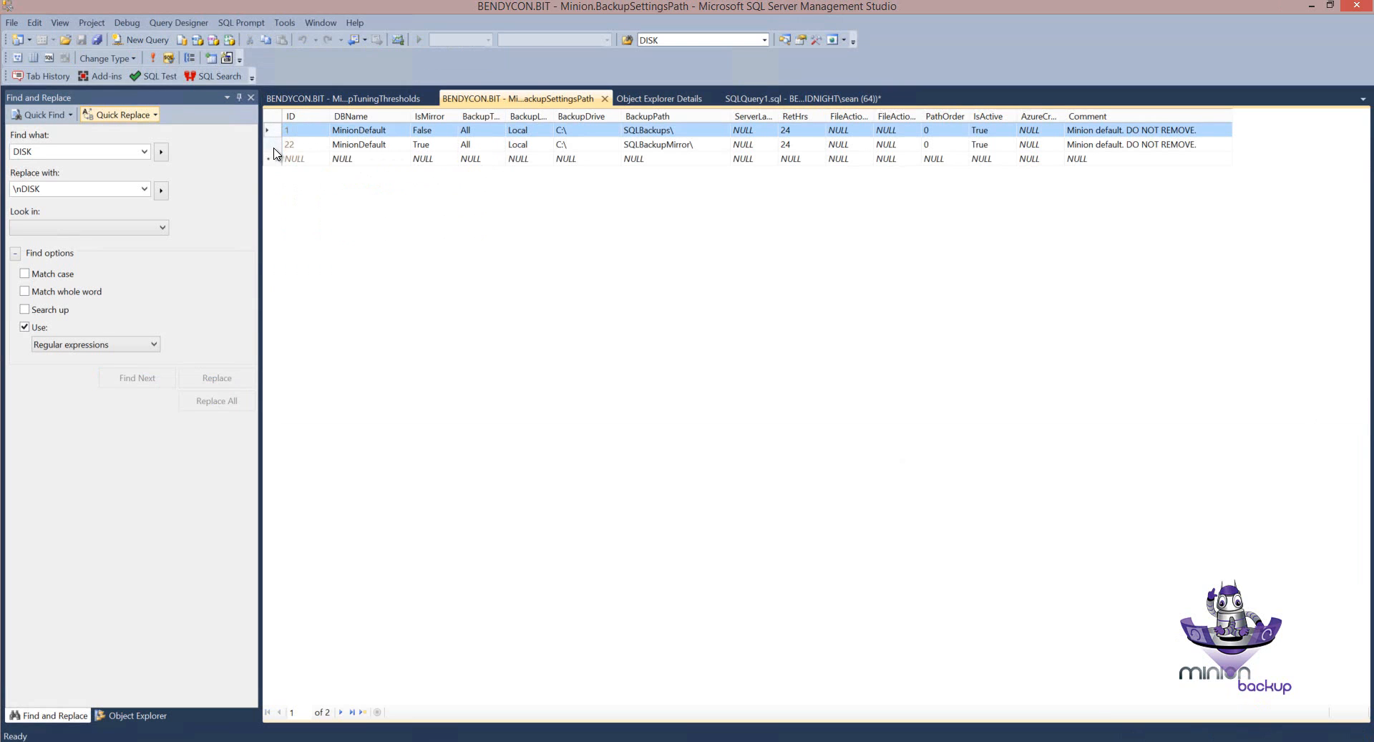
pyautogui.click(275, 146)
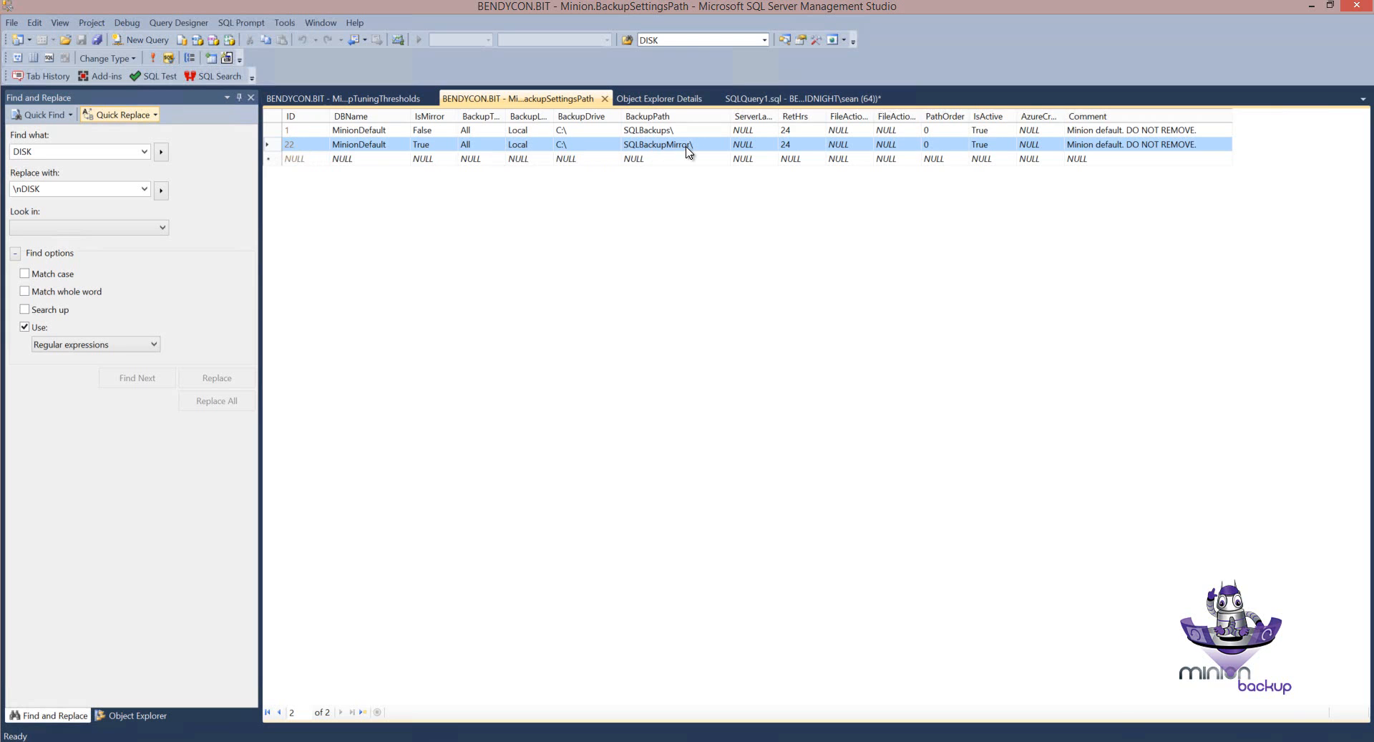
# Step: Set RetHrs to 48 for the mirror row in Minion.BackupSettingsPath and compare it with the non-mirror row
pyautogui.click(792, 145)
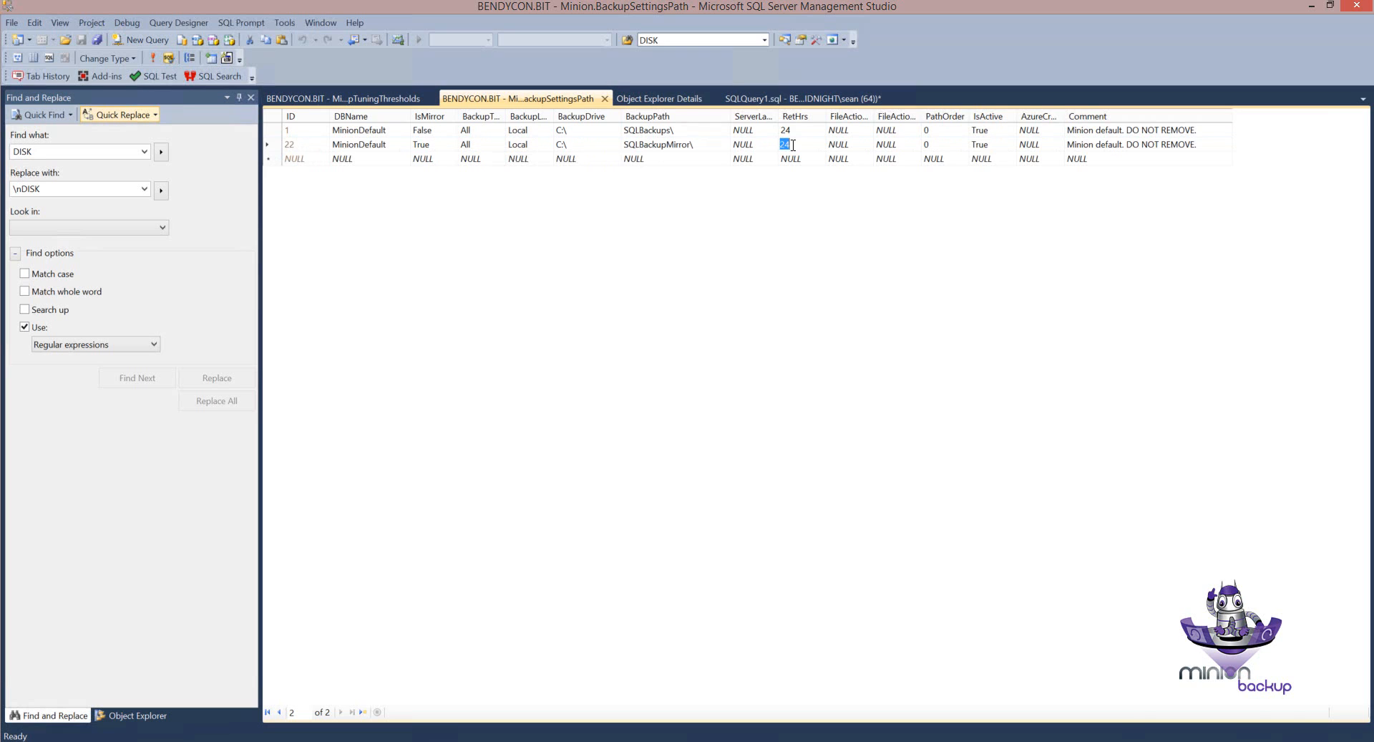
pyautogui.write('8')
pyautogui.press('BackSpace')
pyautogui.write('48')
pyautogui.click(793, 154)
pyautogui.click(276, 130)
pyautogui.click(275, 147)
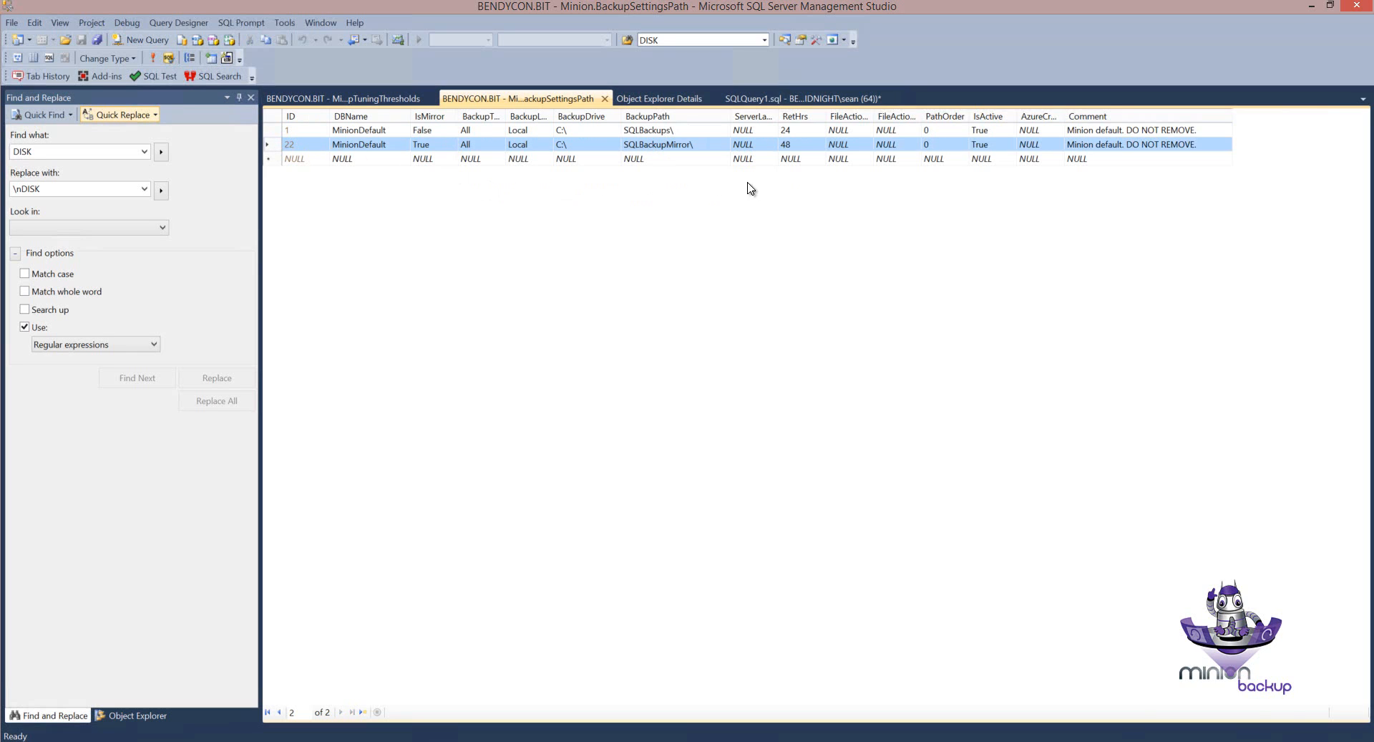
# Step: Change the mirror row's Comment to "Minion default mirror" and commit the row
pyautogui.click(1224, 139)
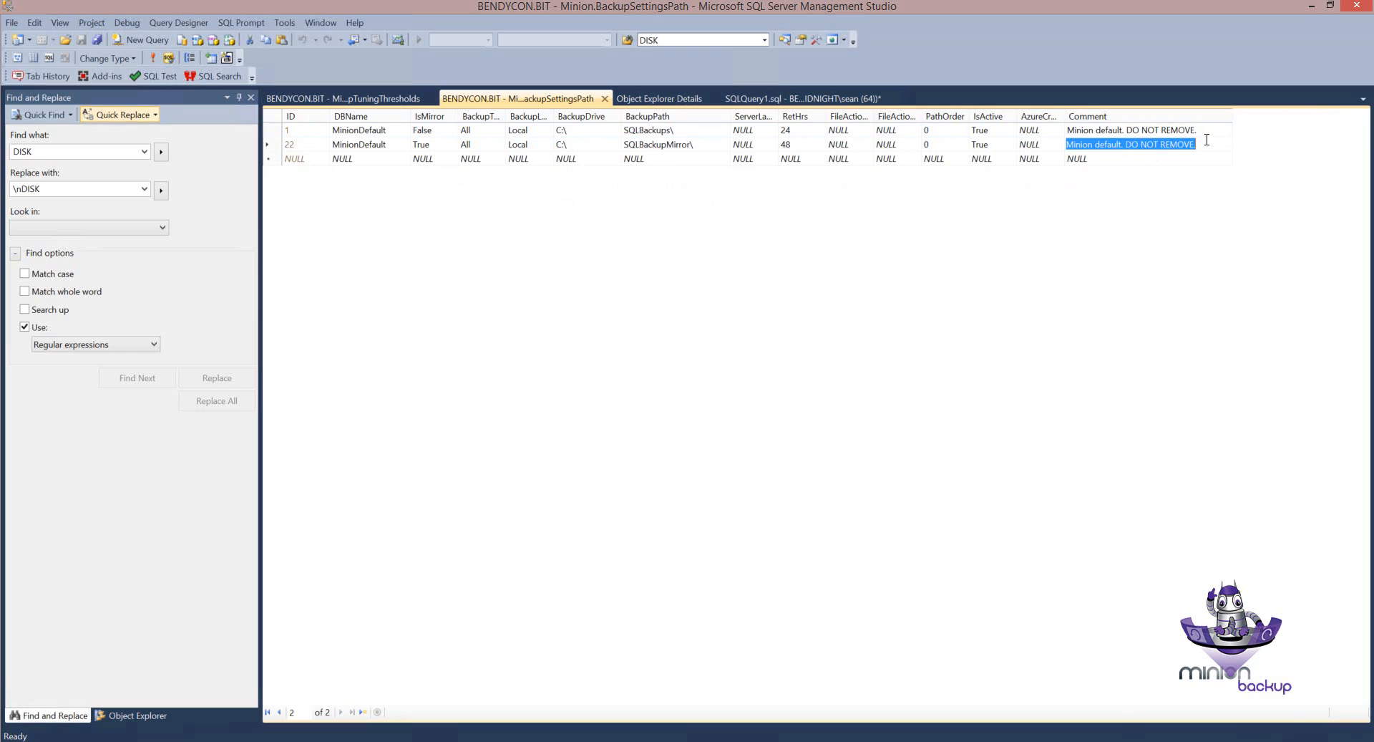
pyautogui.click(1127, 143)
pyautogui.moveTo(1140, 143); pyautogui.dragTo(1210, 144)
pyautogui.press('BackSpace')
pyautogui.press('BackSpace')
pyautogui.press('BackSpace')
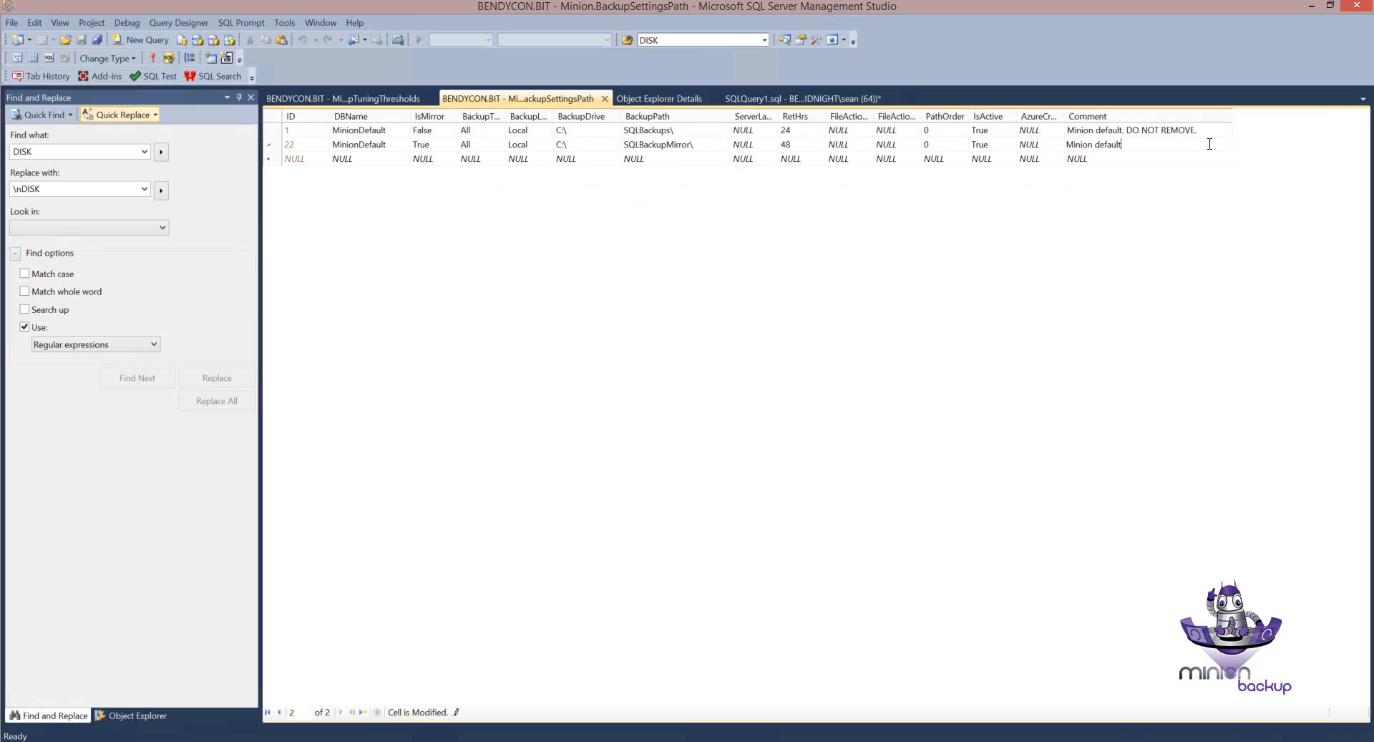
pyautogui.write('mirror')
pyautogui.press('Down')
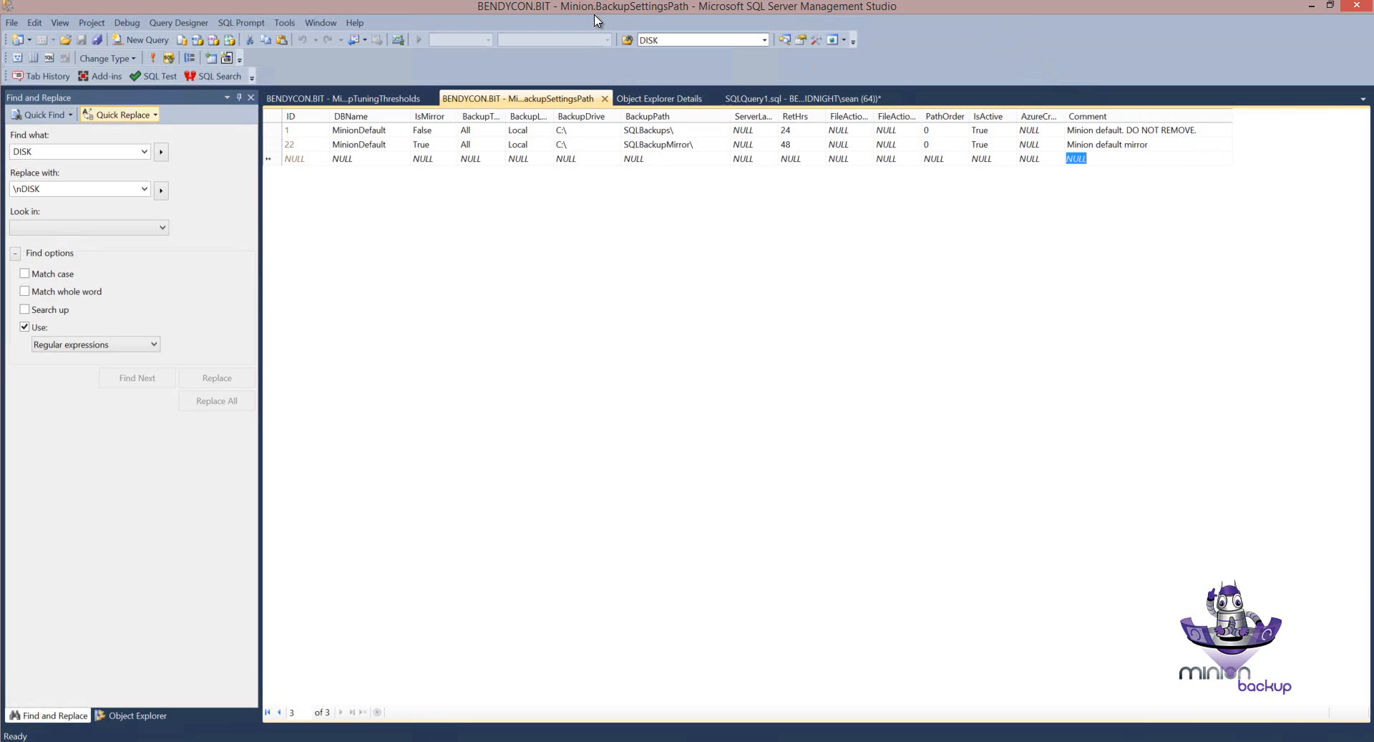
pyautogui.click(991, 143)
# Step: Return to the SQLQuery1.sql script and rerun the SELECT on Minion.BackupSettings
pyautogui.click(794, 98)
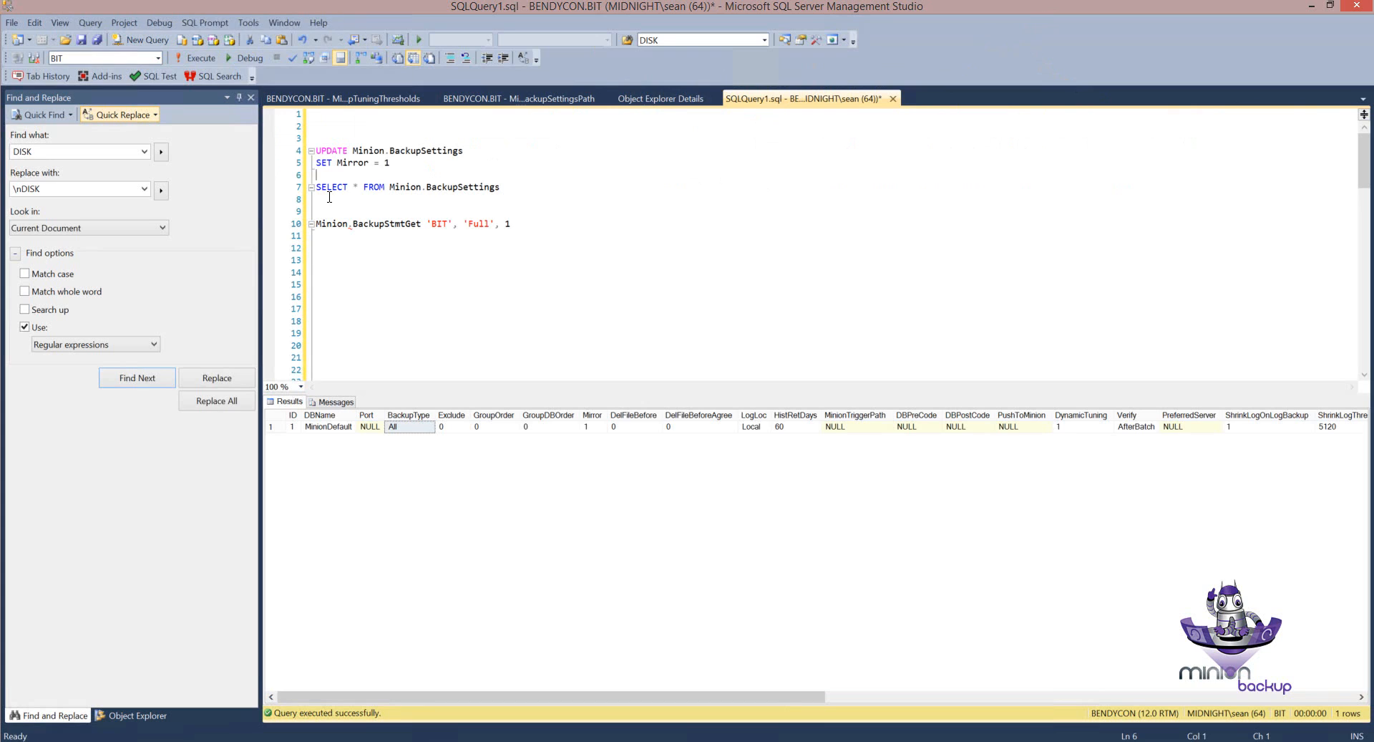
pyautogui.moveTo(329, 197); pyautogui.dragTo(313, 186)
pyautogui.click(197, 58)
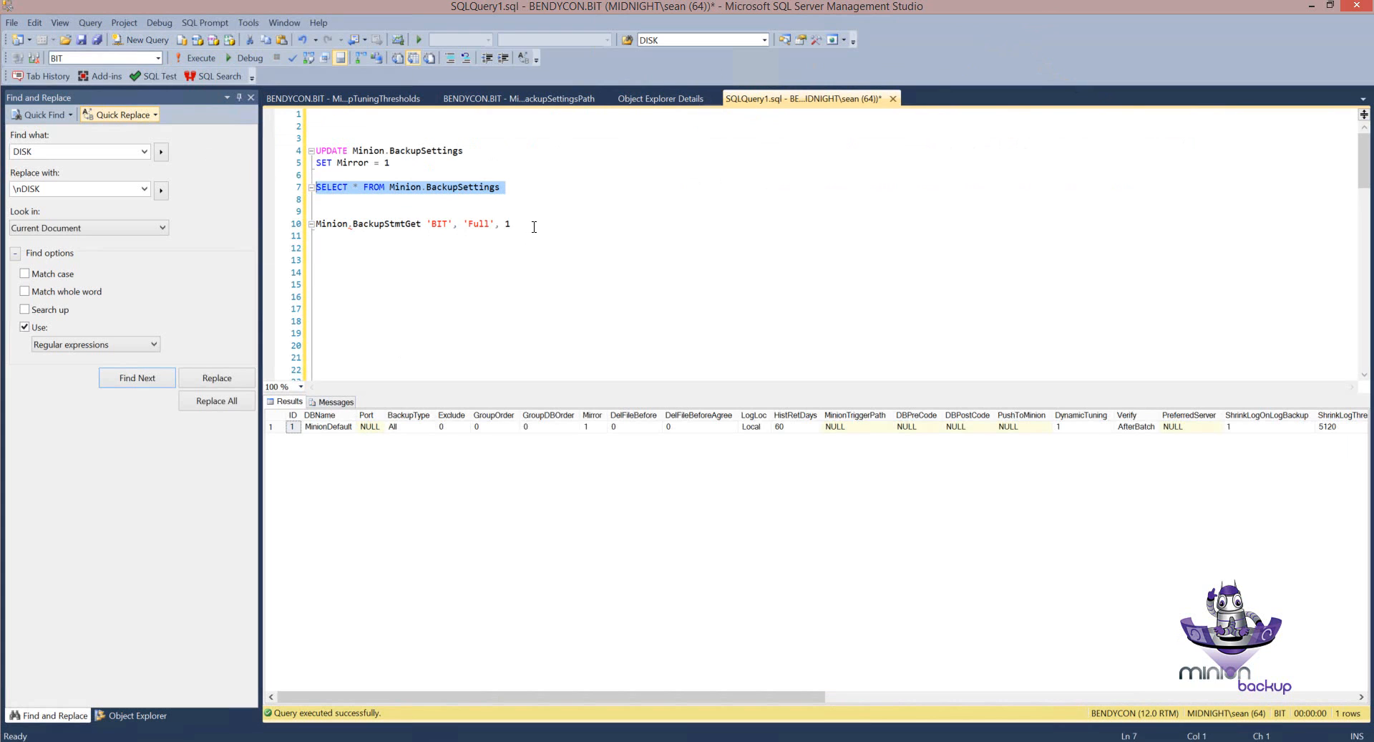
# Step: Execute Minion.BackupStmtGet 'BIT', 'Full', 1 and check the BackupPath value in both result rows
pyautogui.moveTo(534, 227); pyautogui.dragTo(313, 224)
pyautogui.click(198, 58)
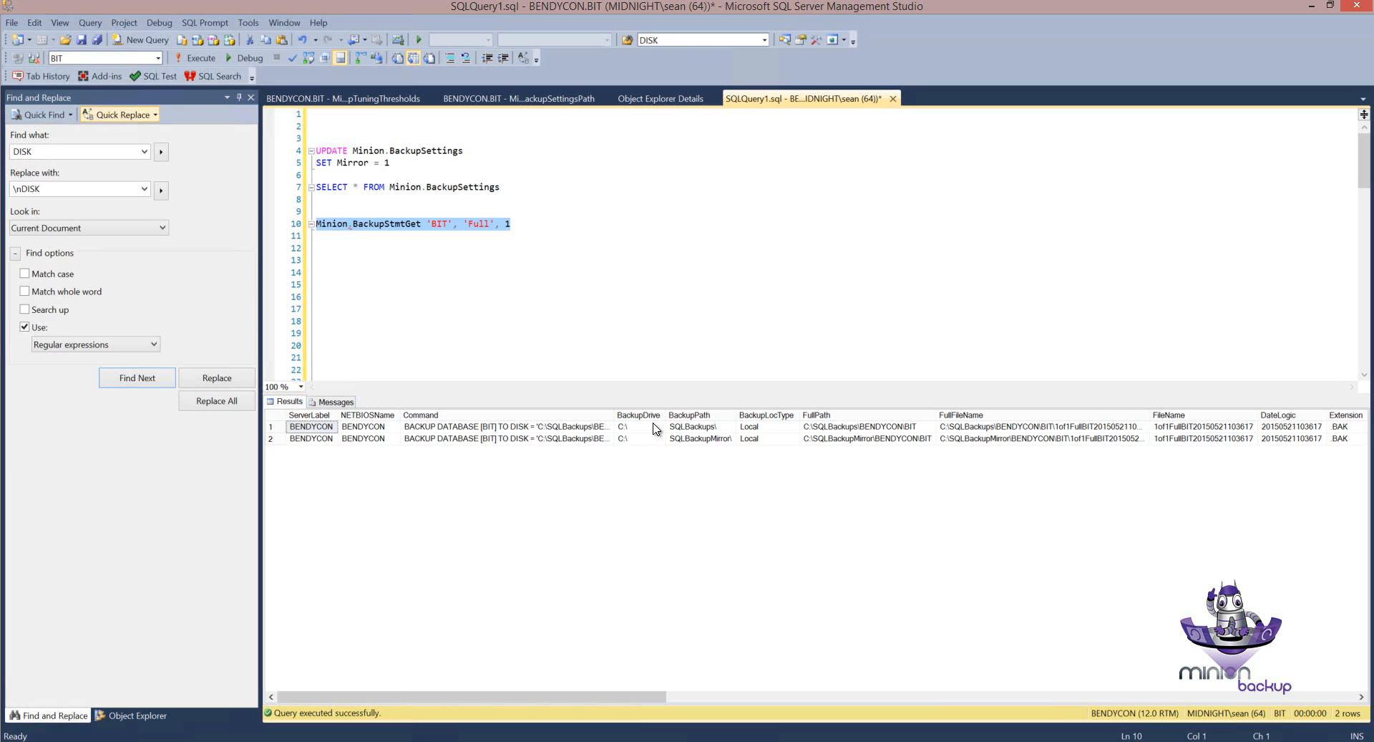
pyautogui.click(698, 429)
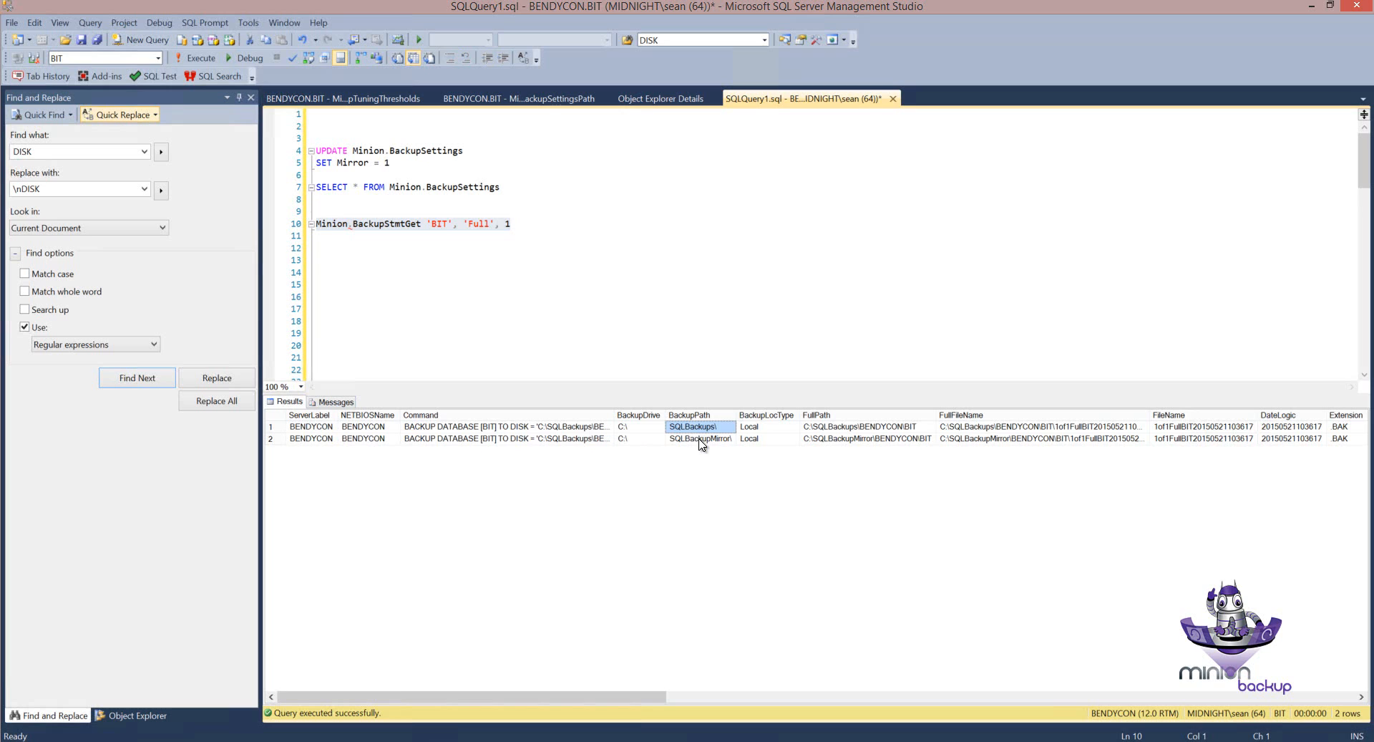
pyautogui.click(702, 439)
# Step: Copy the first result row's generated backup command onto line 13 of the script, with MIRROR TO DISK starting a new line
pyautogui.click(562, 429)
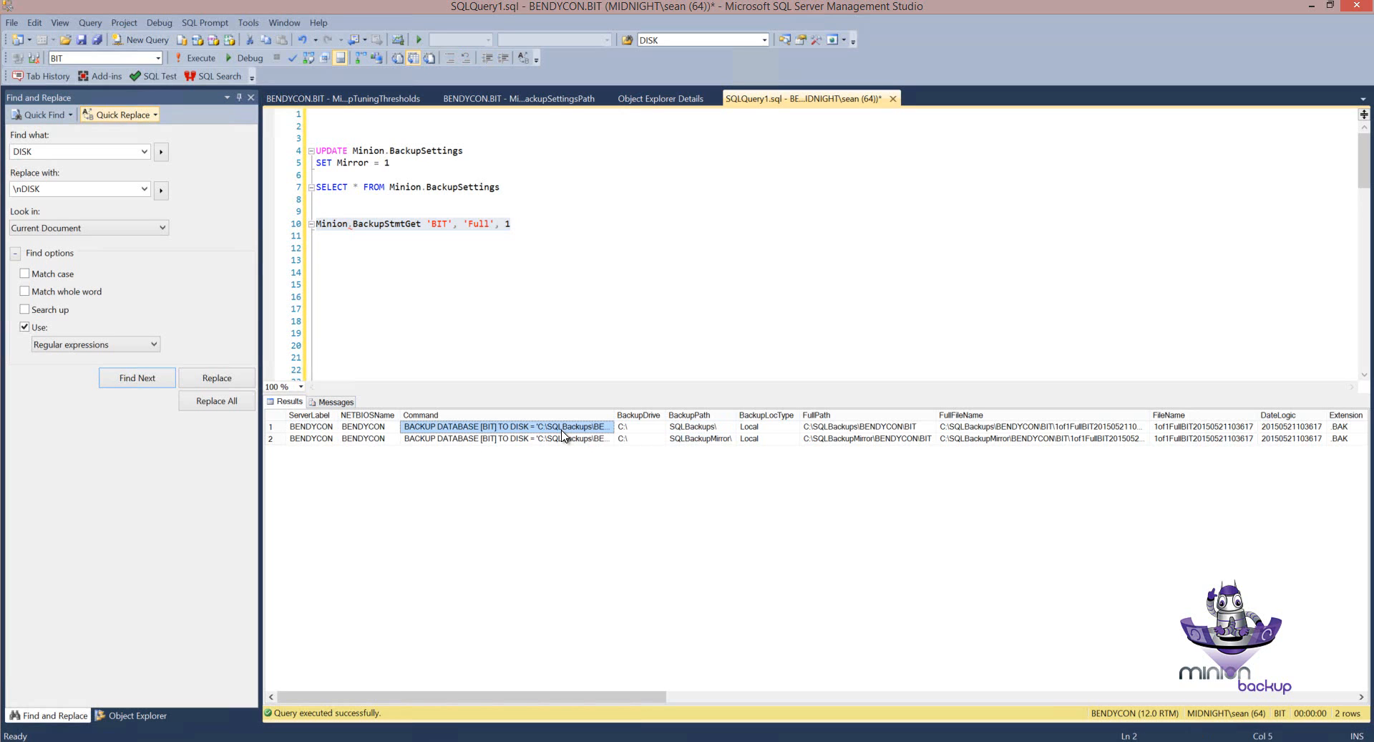
pyautogui.click(344, 261)
pyautogui.write("BACKUP DATABASE [BIT] TO DISK = 'C:\\SQLBackups\\BENDYCON\\BIT\\1of1FullBIT20150521103617.BAK' MIRROR TO DISK = 'C:\\SQLBackupMirror\\BENDYCON\\BIT\\1of1FullBIT20150521103617.BAK' WITH CHECKSUM , INIT , FORMAT")
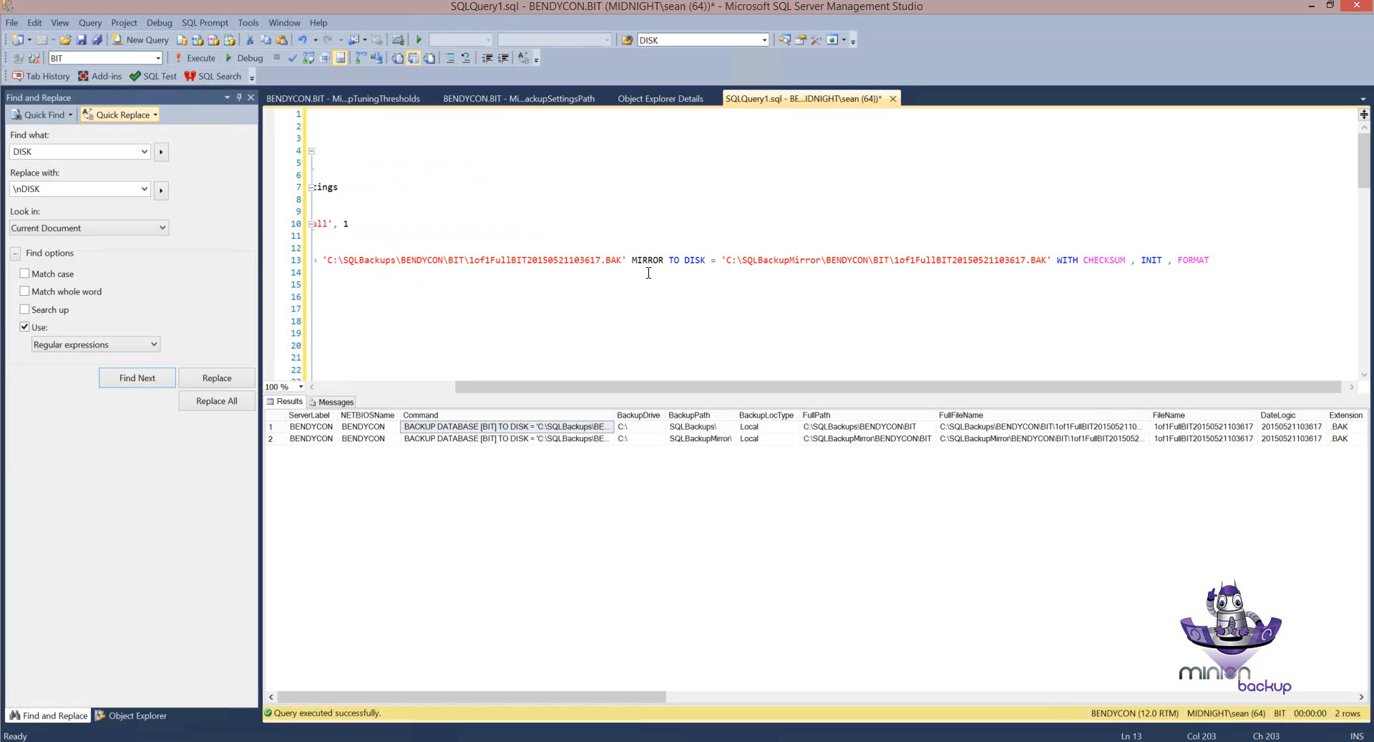
pyautogui.click(631, 260)
pyautogui.press('Return')
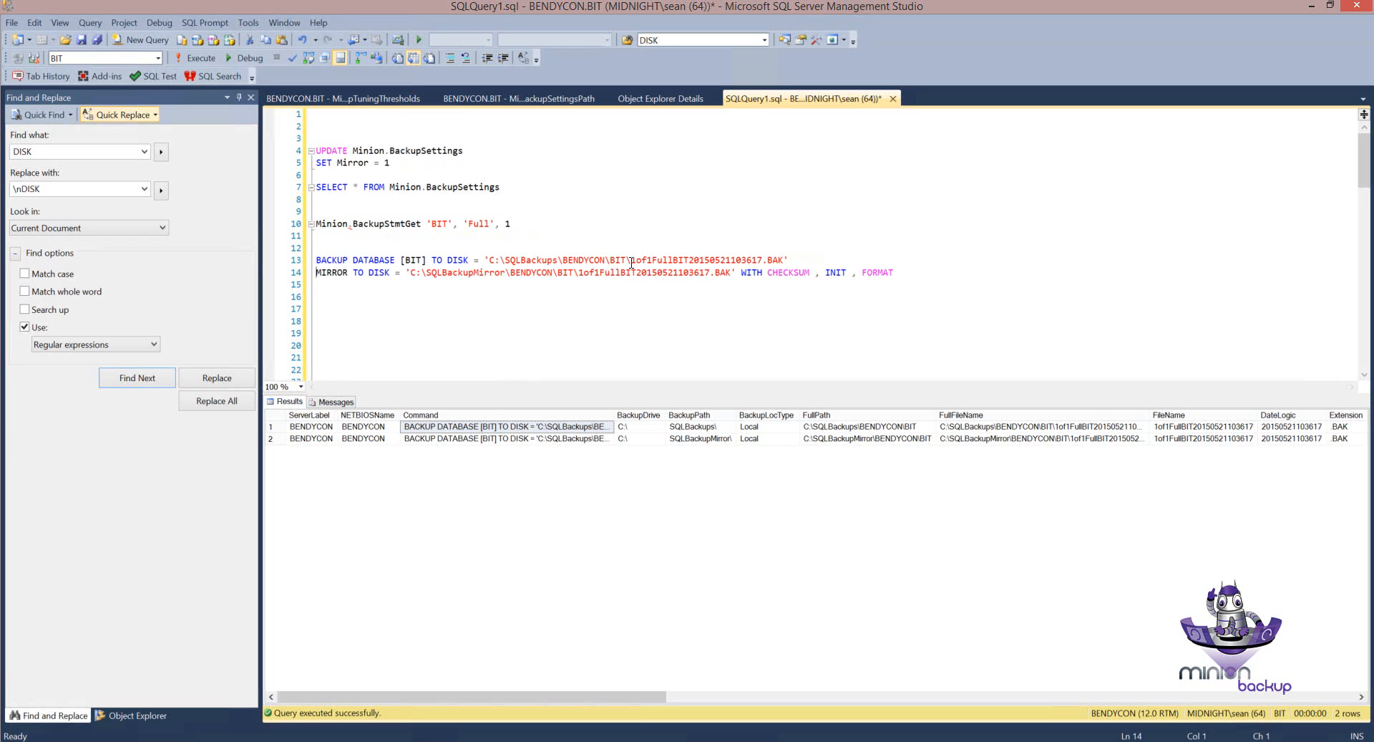
# Step: Inspect the backup and mirror paths in the pasted command, and delete the whole command from the script
pyautogui.doubleClick(552, 261)
pyautogui.doubleClick(453, 274)
pyautogui.click(417, 287)
pyautogui.hotkey('shift', 'Up')
pyautogui.hotkey('shift', 'Up')
pyautogui.hotkey('shift', 'Up')
pyautogui.hotkey('shift', 'Up')
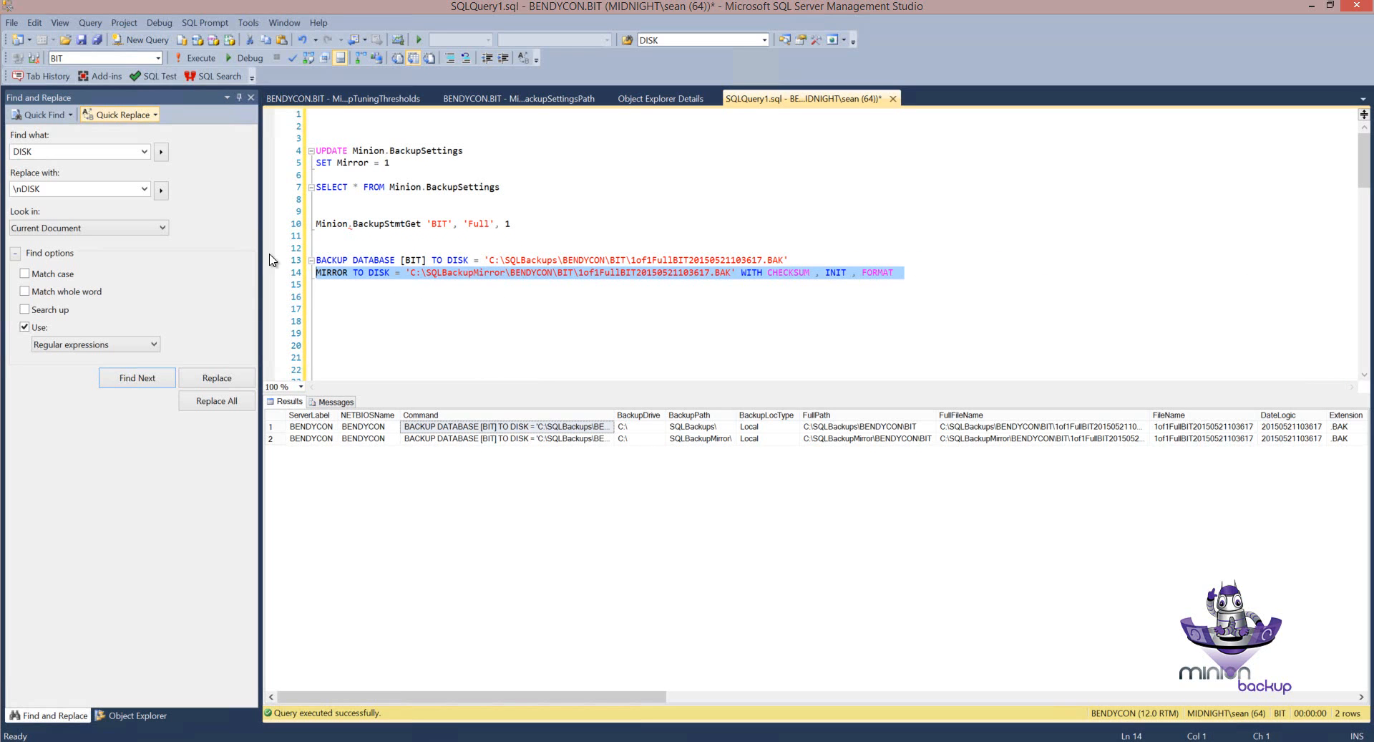
pyautogui.press('Delete')
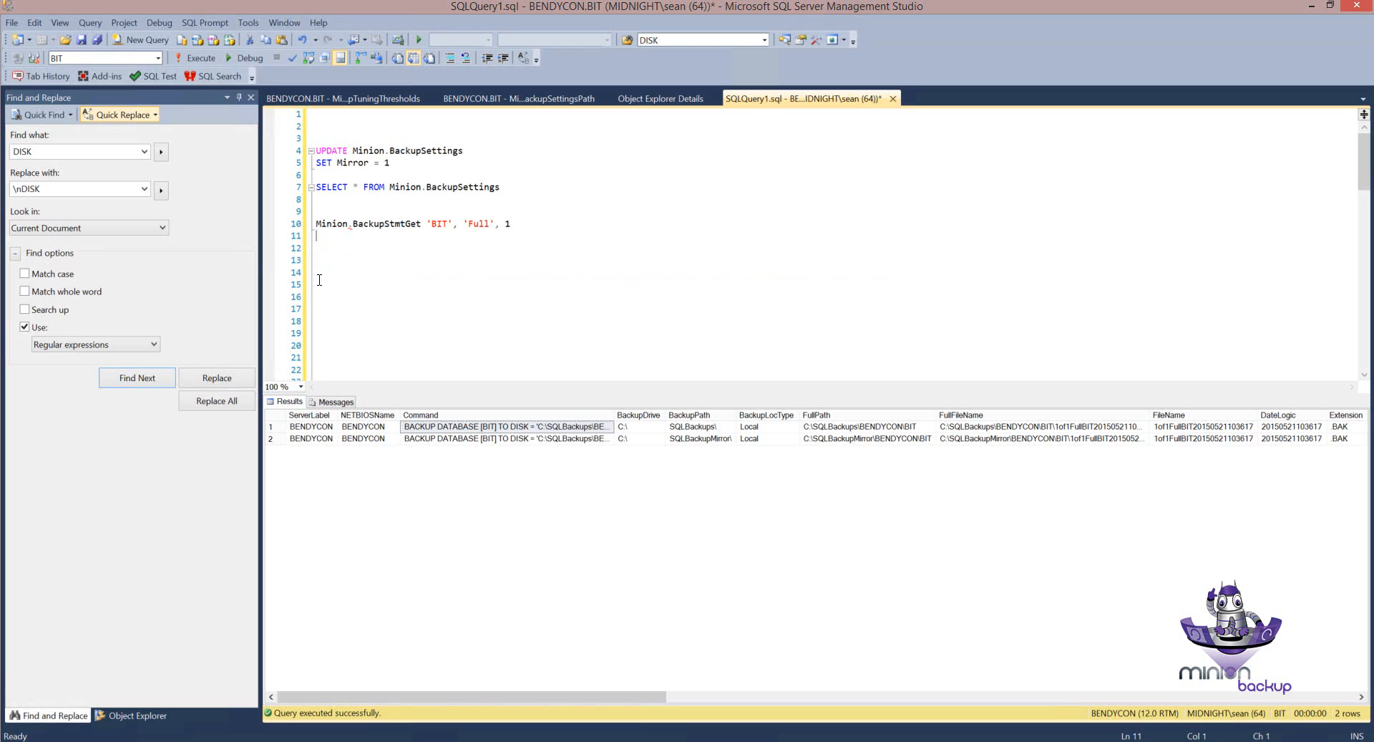
# Step: Duplicate the non-mirror MinionDefault row of Minion.BackupSettingsPath into two new rows
pyautogui.click(479, 98)
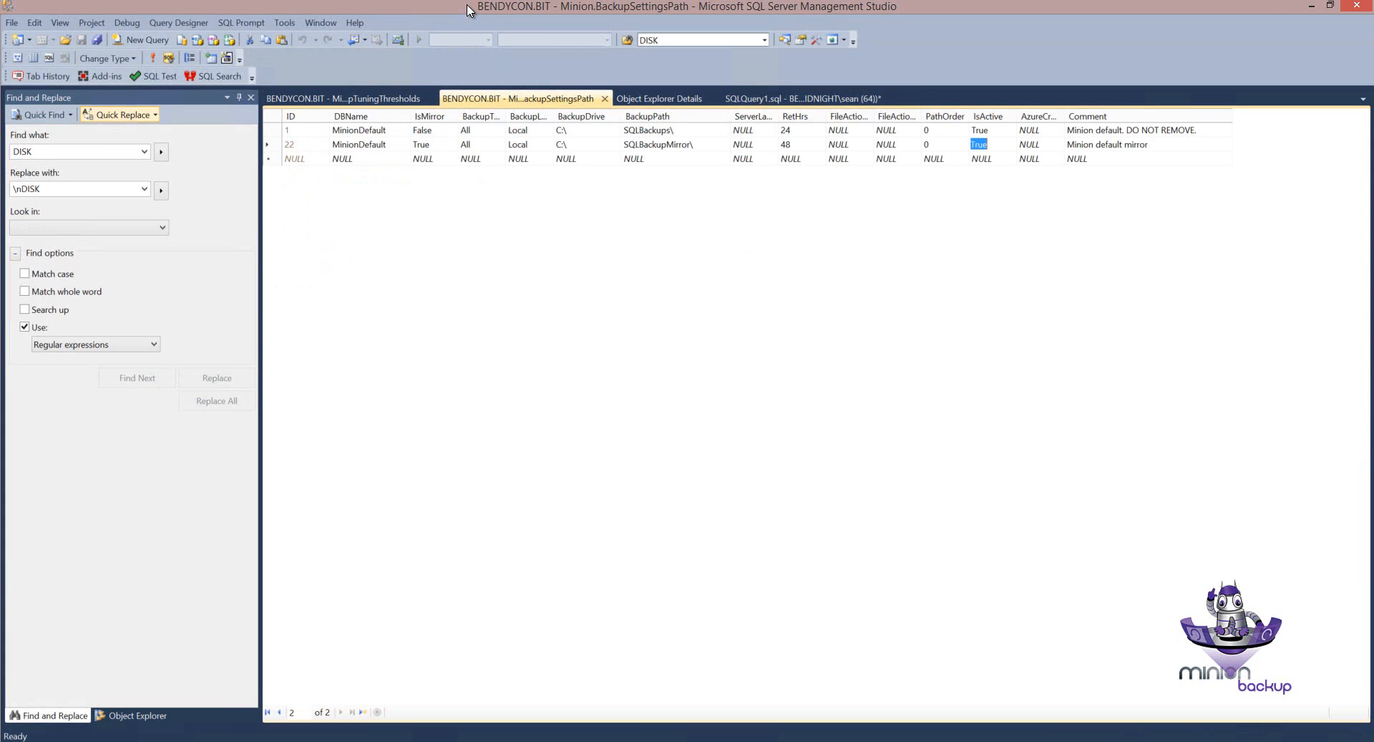
pyautogui.click(273, 148)
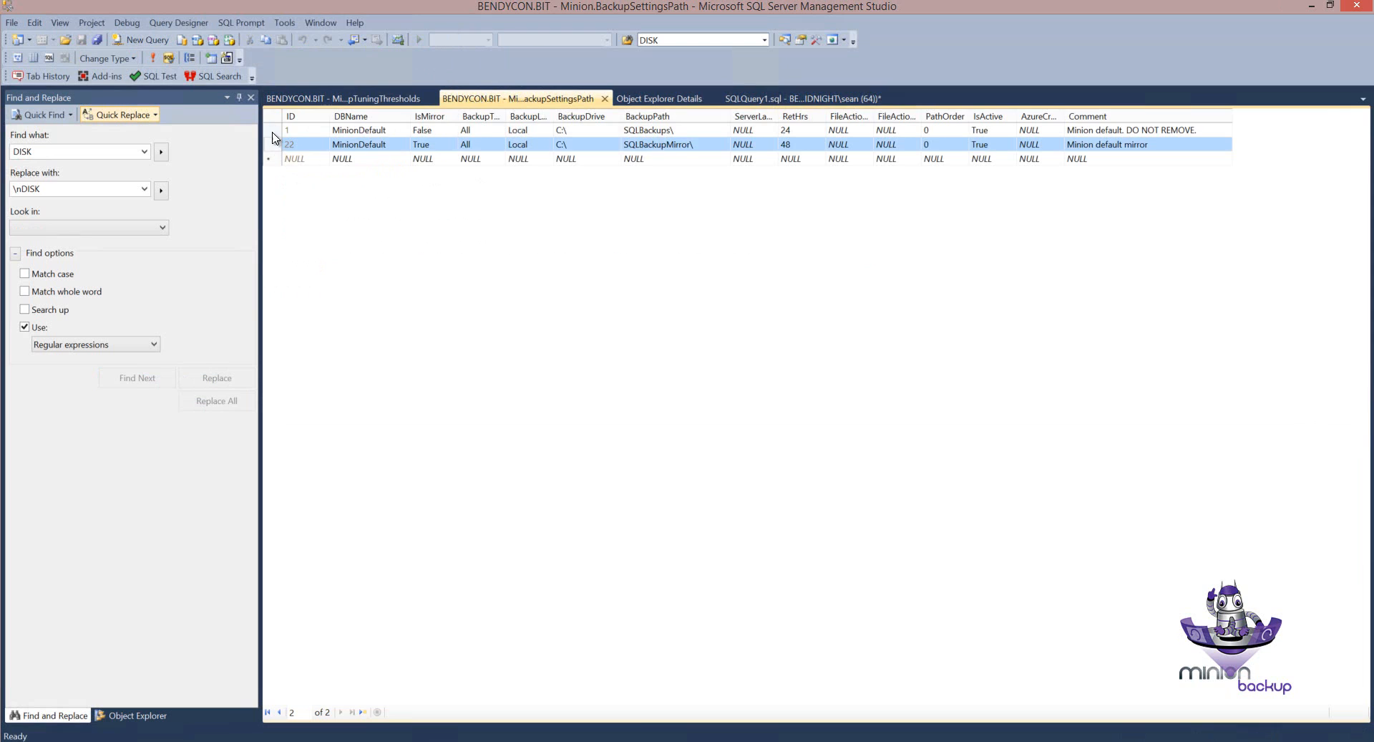
pyautogui.click(275, 136)
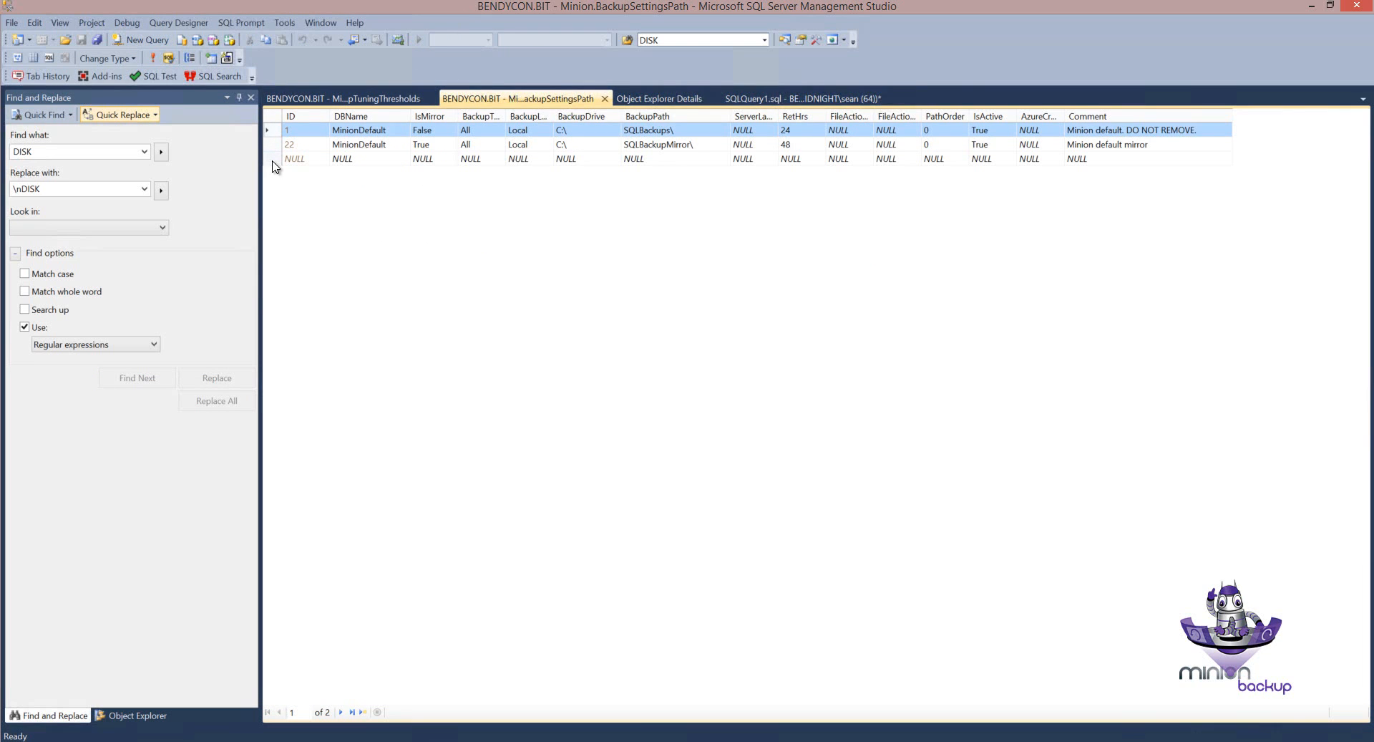
pyautogui.click(273, 161)
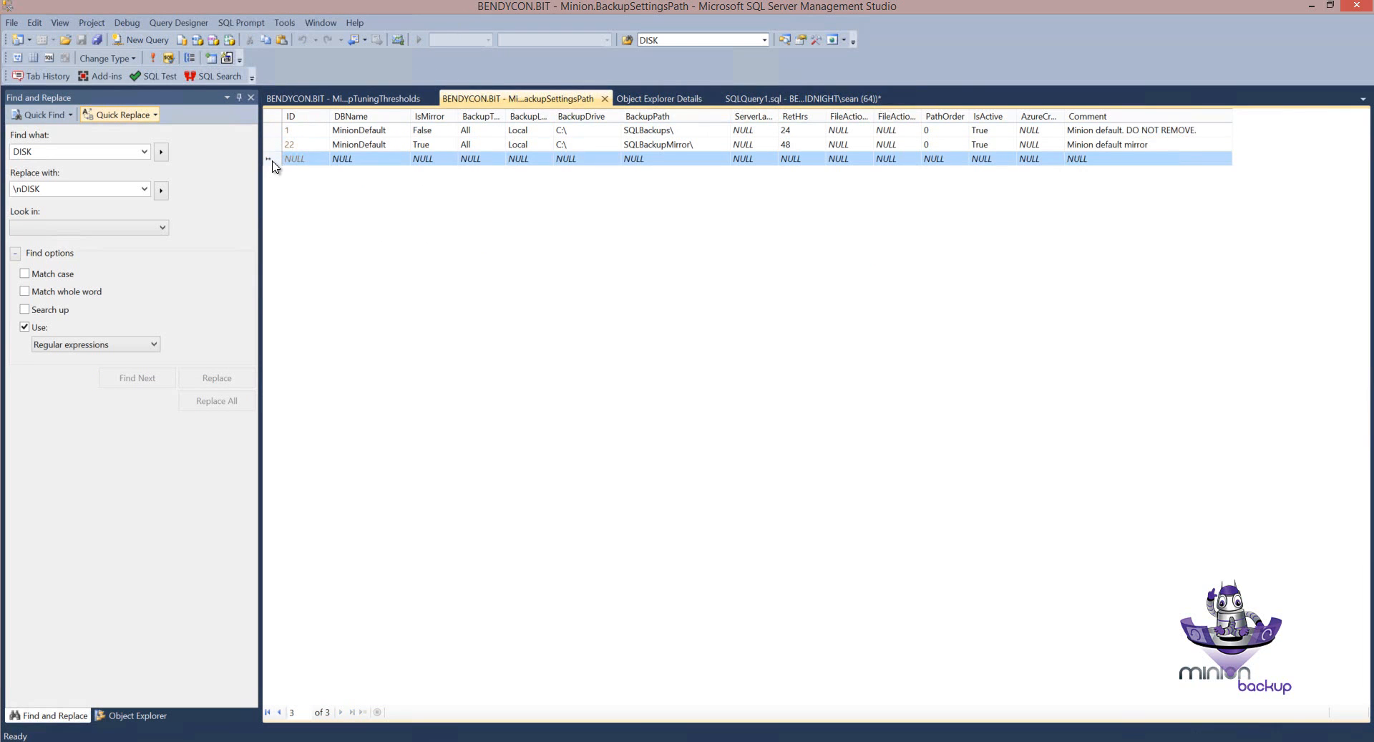
pyautogui.hotkey('ctrl', 'v')
pyautogui.click(274, 174)
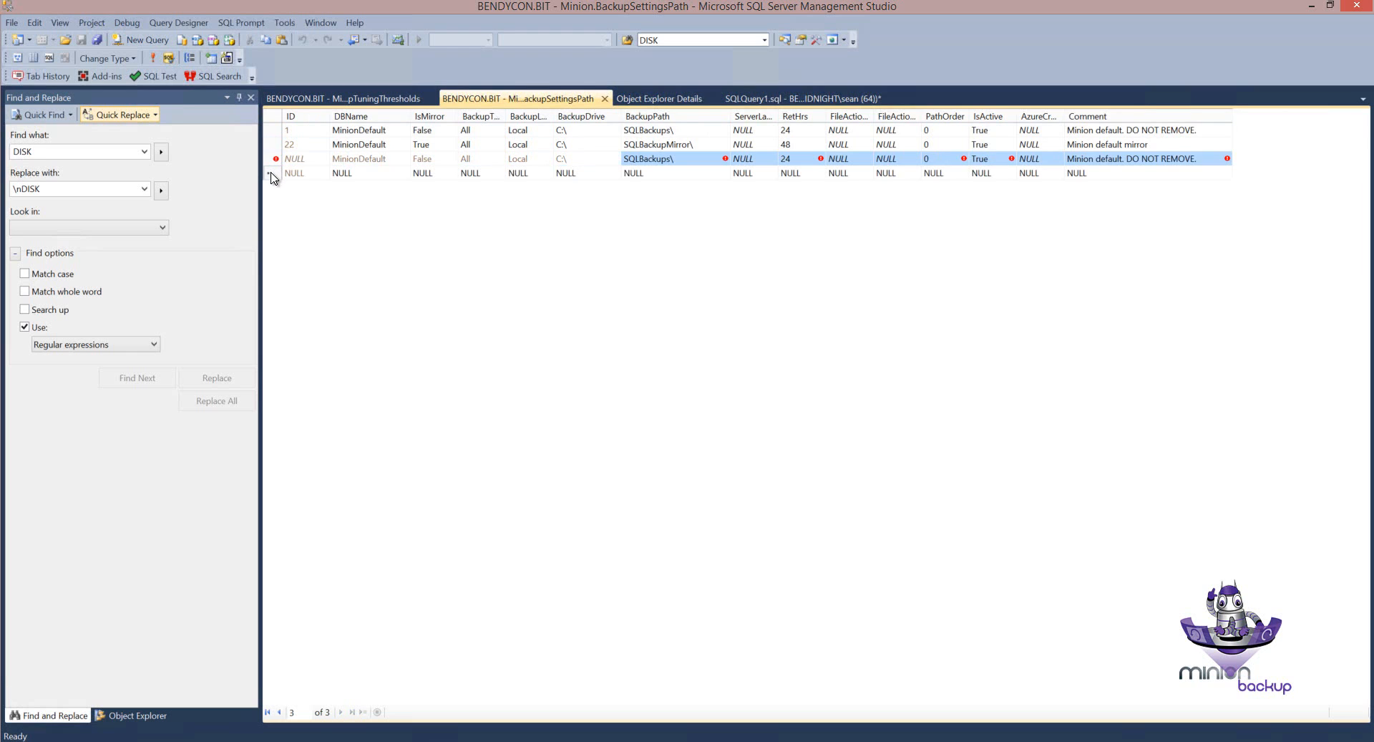
pyautogui.hotkey('ctrl', 'v')
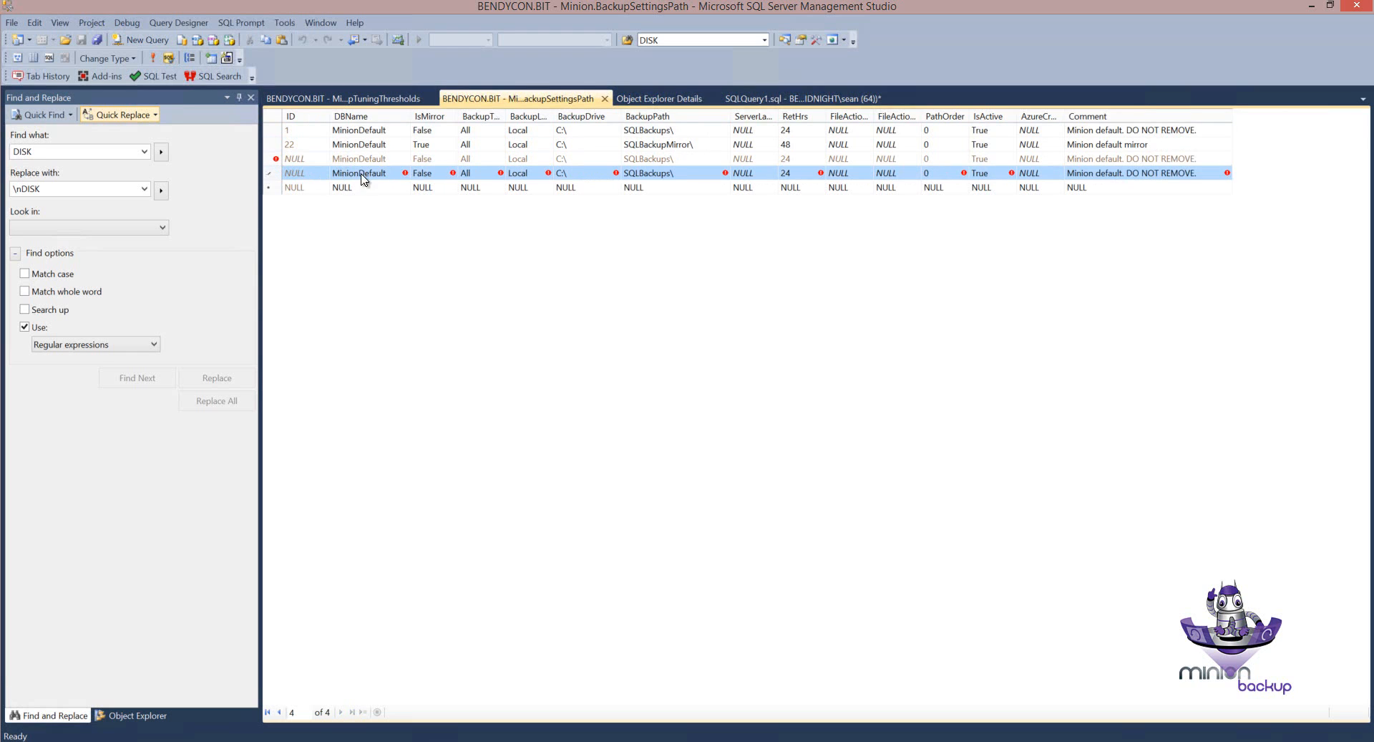
pyautogui.click(651, 158)
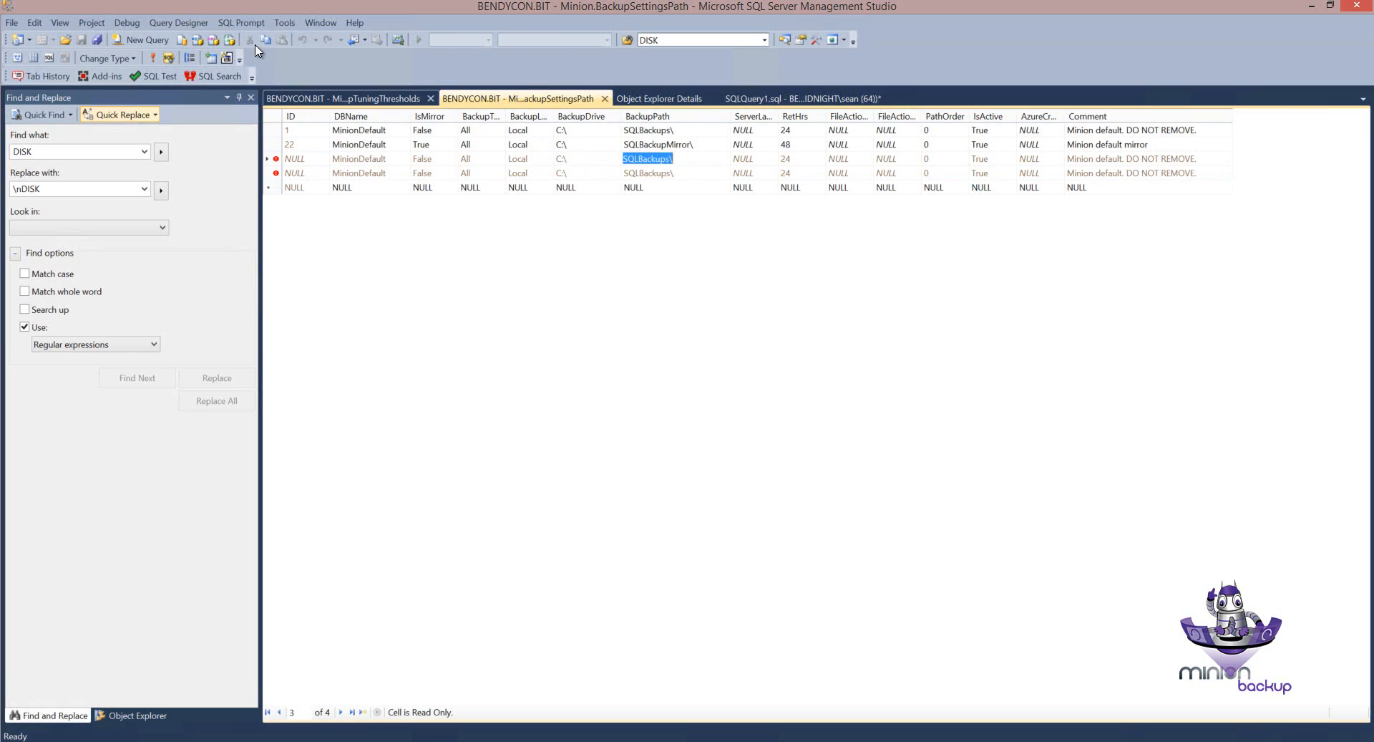
# Step: Refresh Minion.BackupSettingsPath, and set the BackupPath to SQLBackups\2 for row 23 and SQLBackups3\ for row 24
pyautogui.click(153, 58)
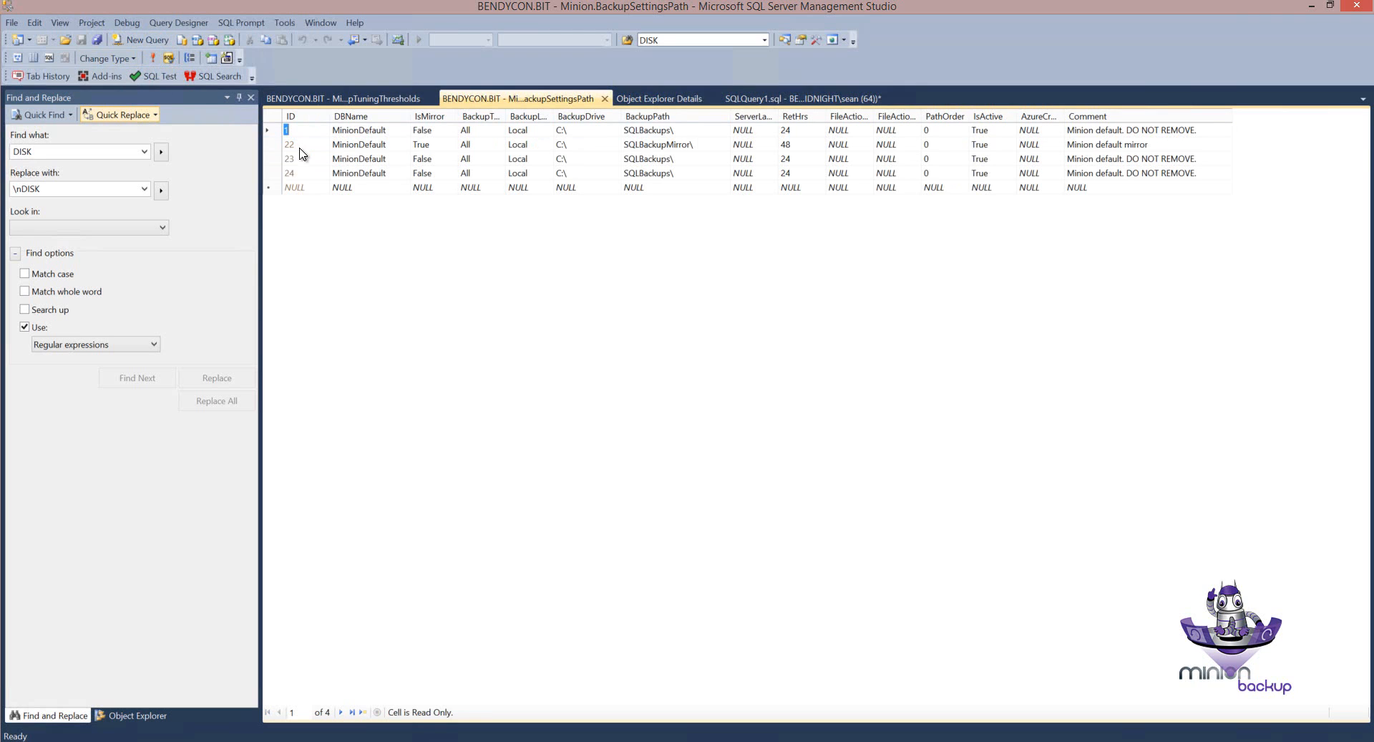
pyautogui.click(671, 160)
pyautogui.click(690, 159)
pyautogui.click(670, 176)
pyautogui.click(690, 172)
pyautogui.write('3')
pyautogui.click(713, 158)
pyautogui.press('Delete')
pyautogui.click(271, 132)
pyautogui.click(270, 158)
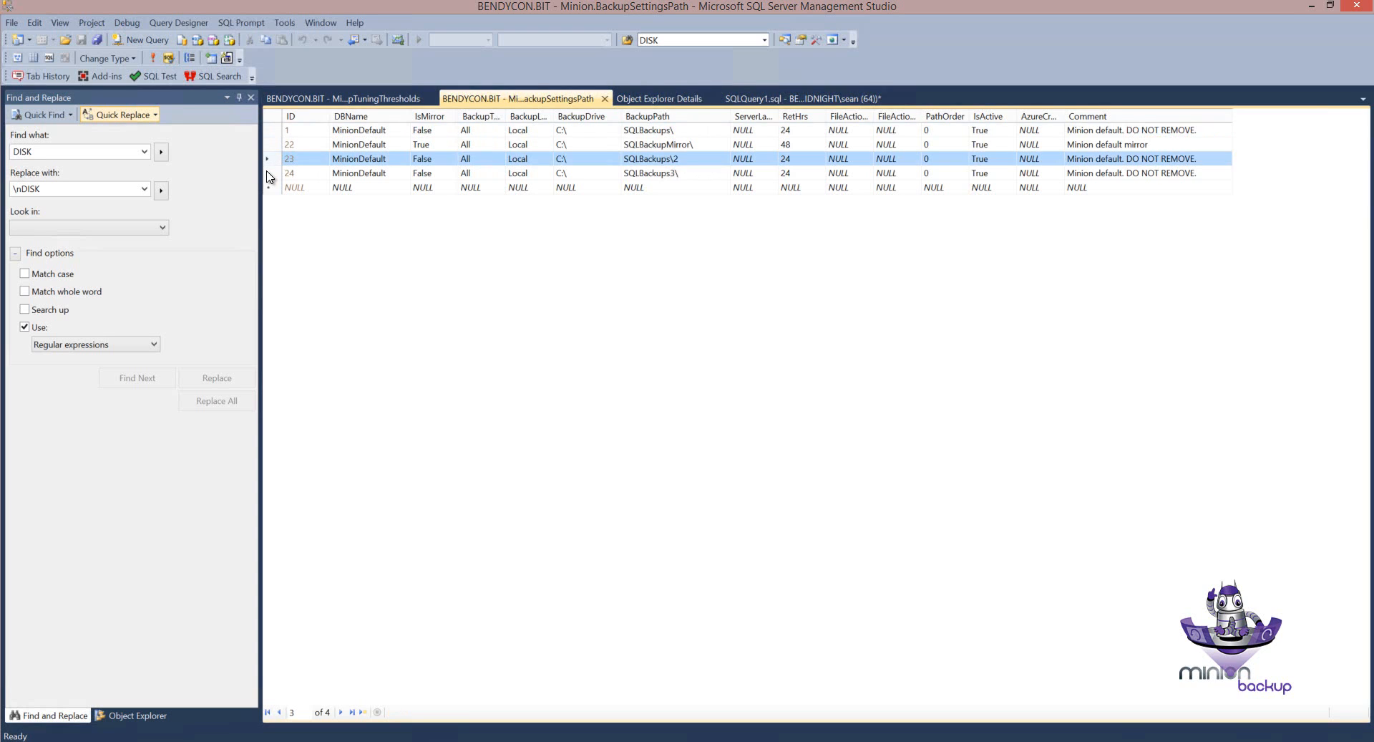
pyautogui.click(271, 172)
pyautogui.click(272, 145)
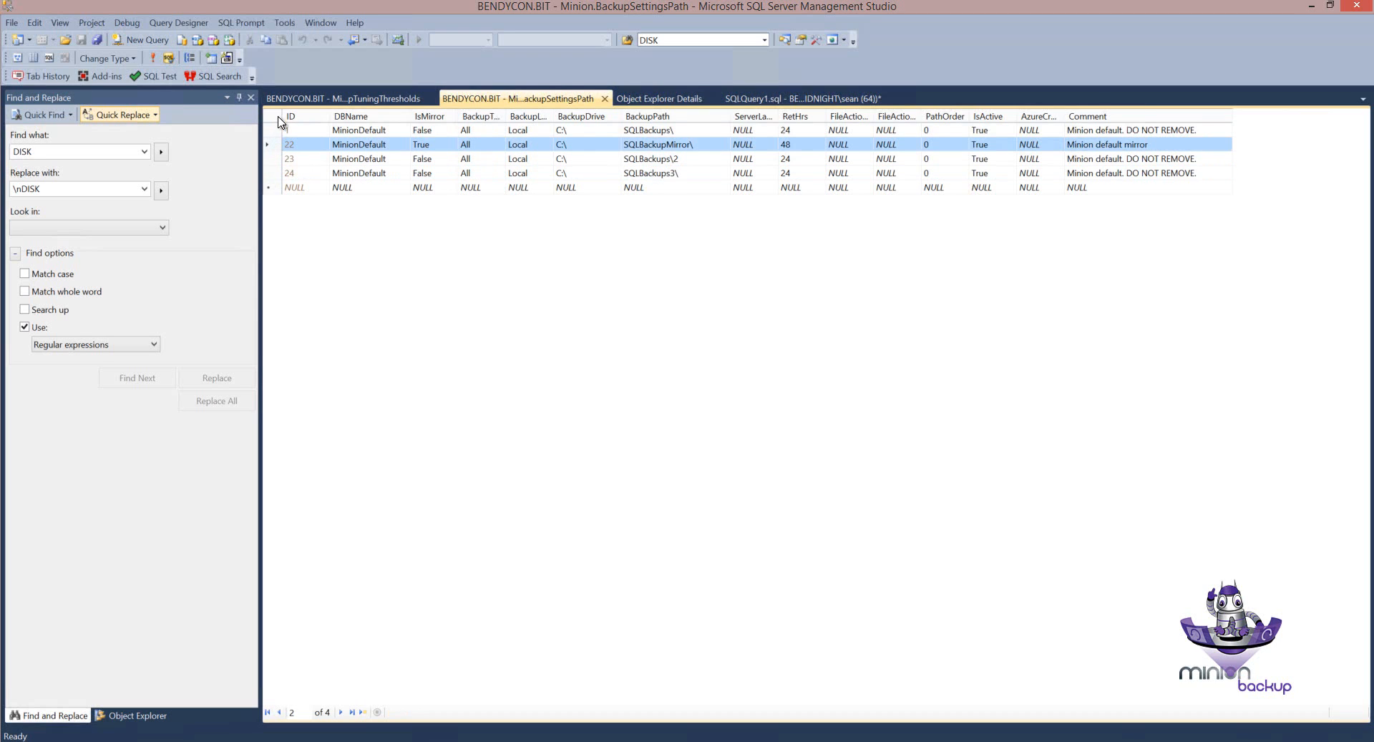
# Step: Execute Minion.BackupStmtGet 'BIT', 'Full', 1 again and check the generated backup rows
pyautogui.click(744, 100)
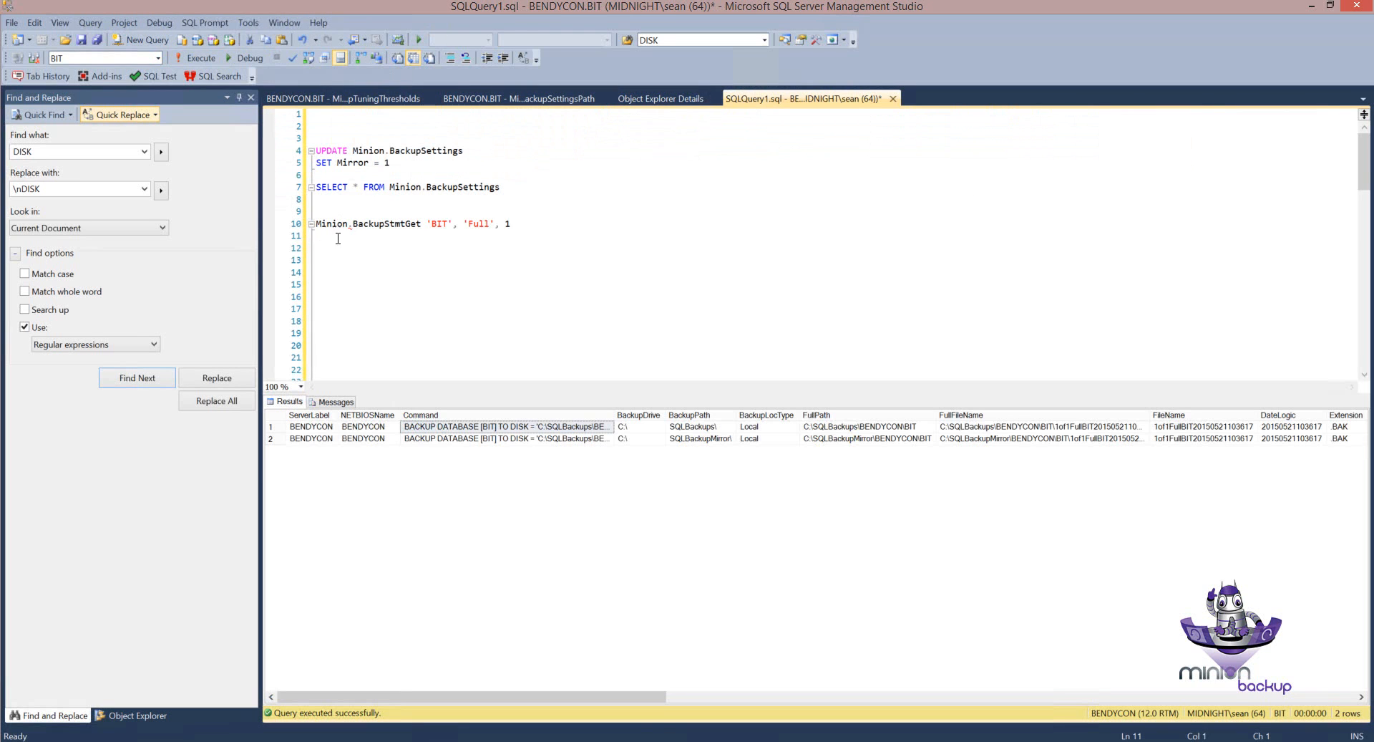
pyautogui.moveTo(317, 236); pyautogui.dragTo(316, 211)
pyautogui.click(198, 58)
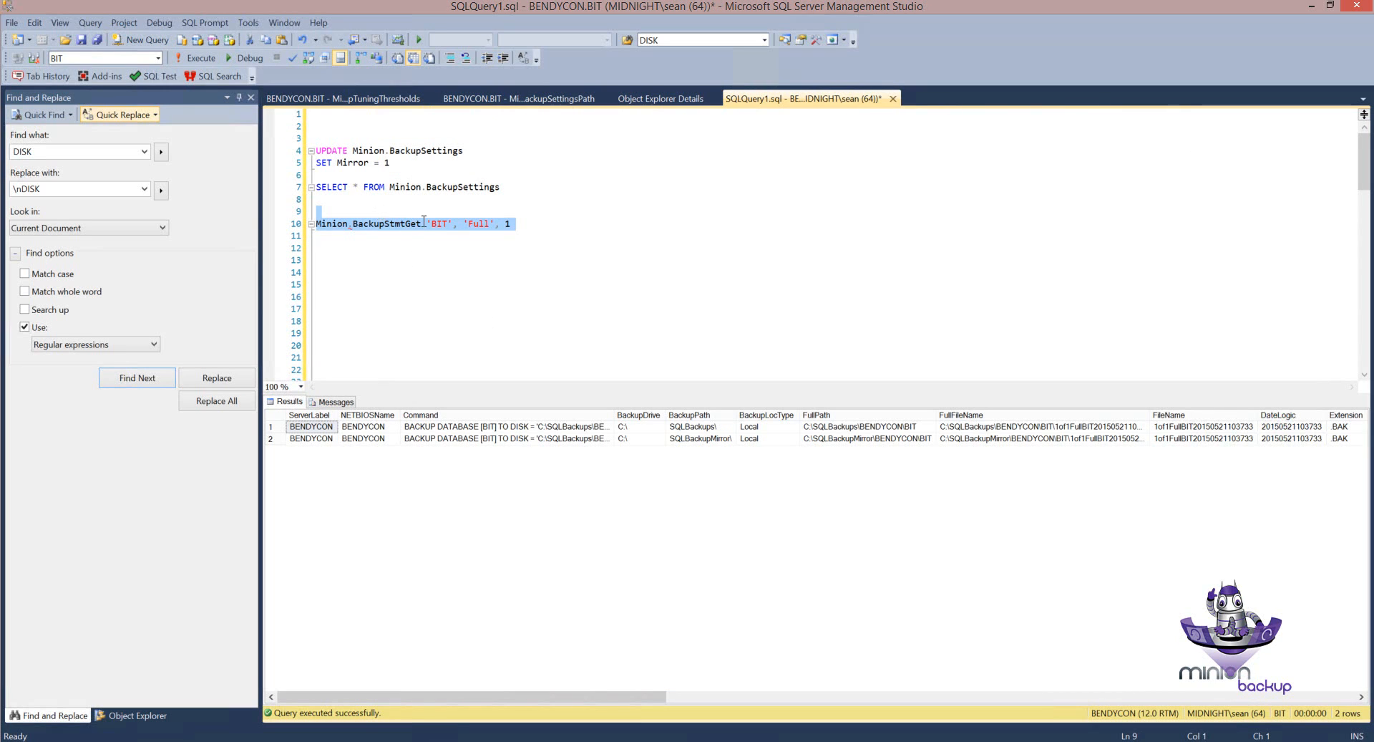
pyautogui.doubleClick(518, 224)
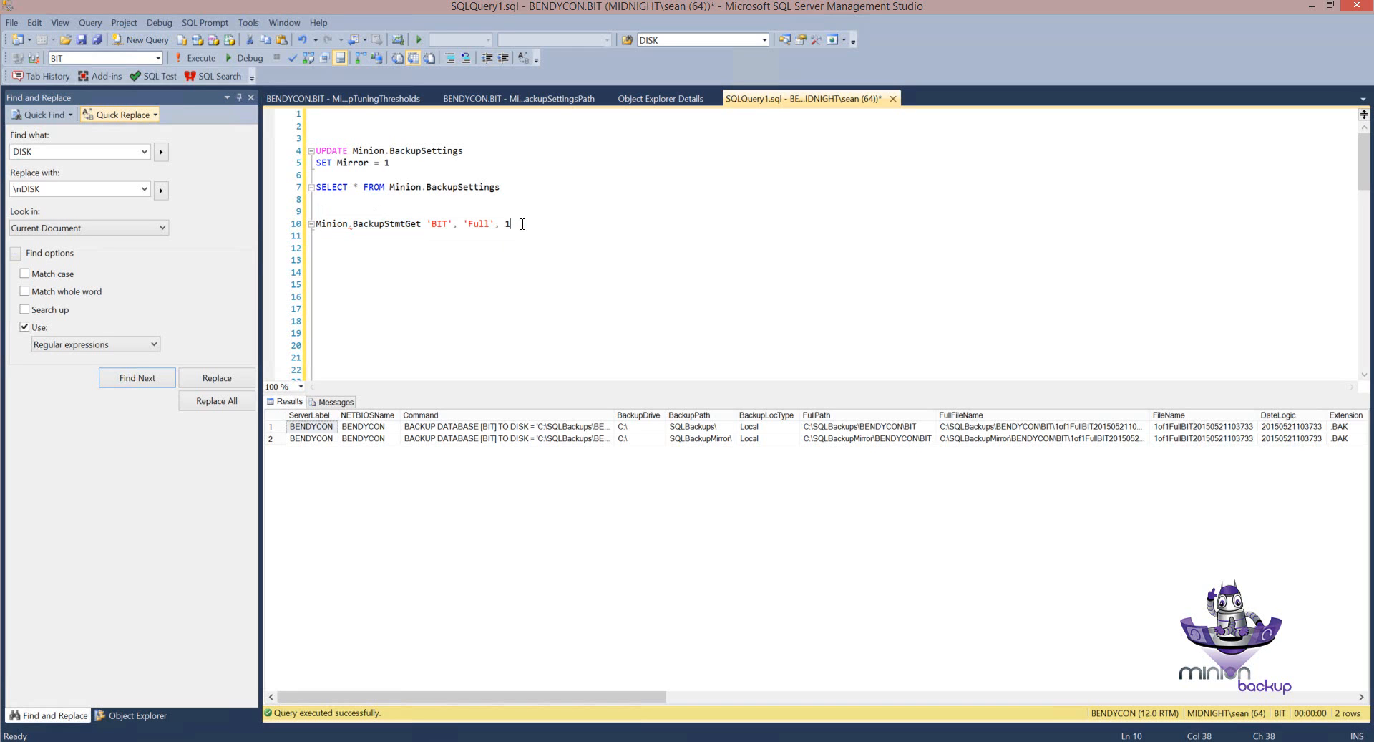
pyautogui.moveTo(511, 223); pyautogui.dragTo(316, 224)
pyautogui.click(336, 247)
# Step: Check the file counts in Minion.BackupTuningThresholds, and execute Minion.BackupStmtGet for BIT with 'Full' and 50
pyautogui.click(336, 100)
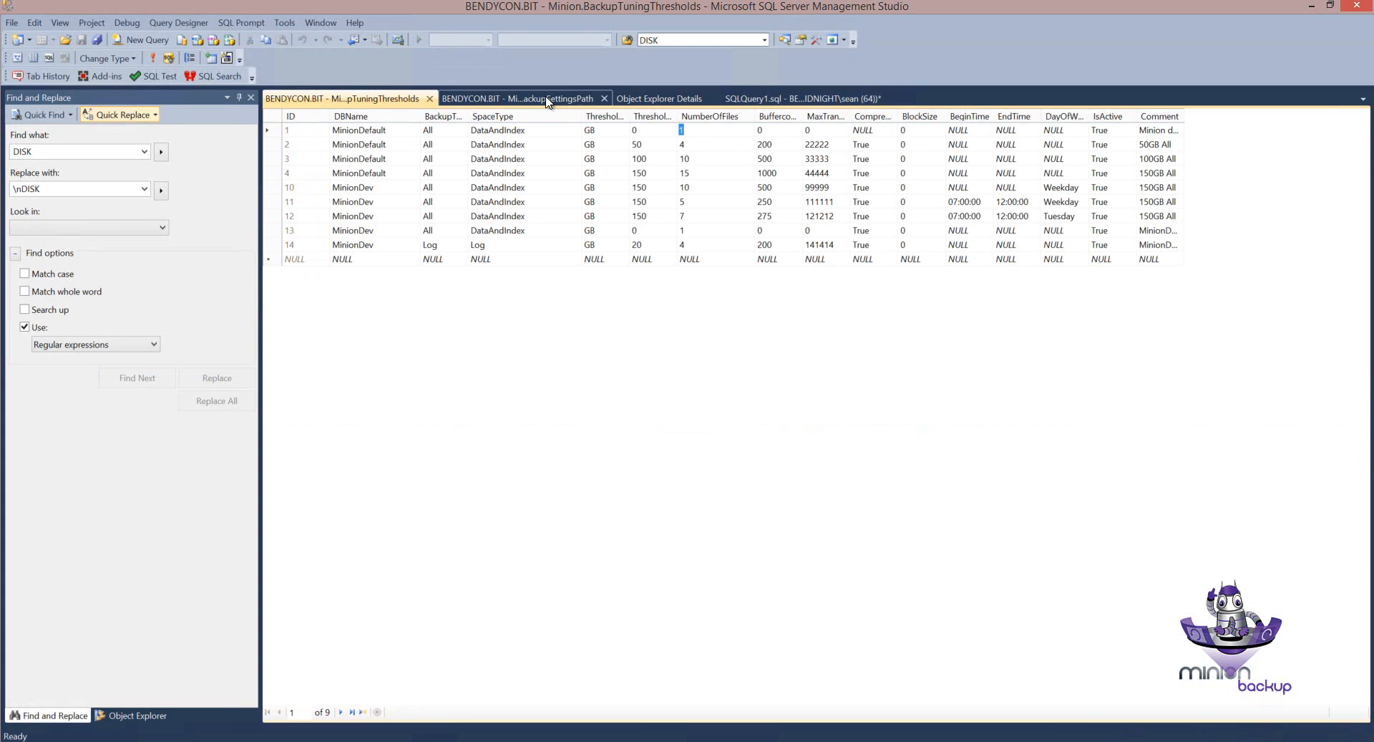
pyautogui.click(510, 98)
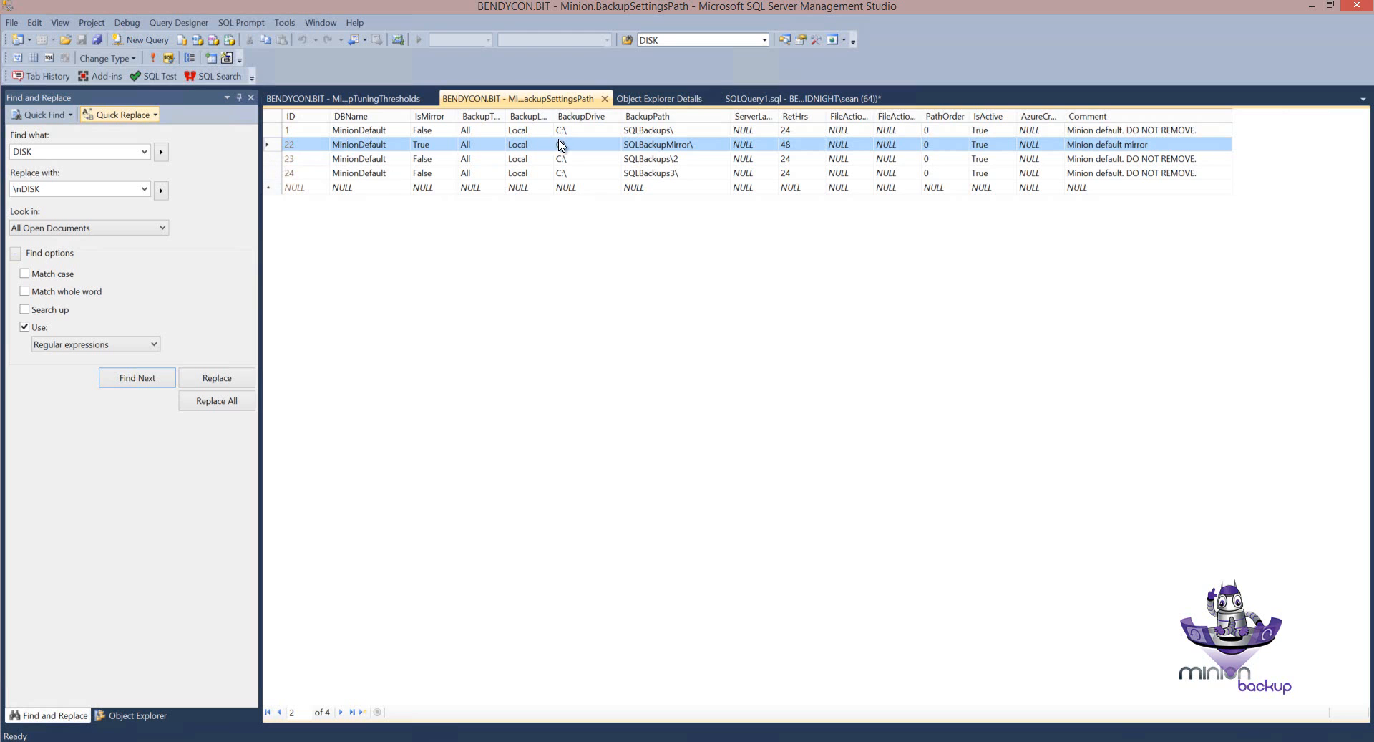
pyautogui.click(733, 100)
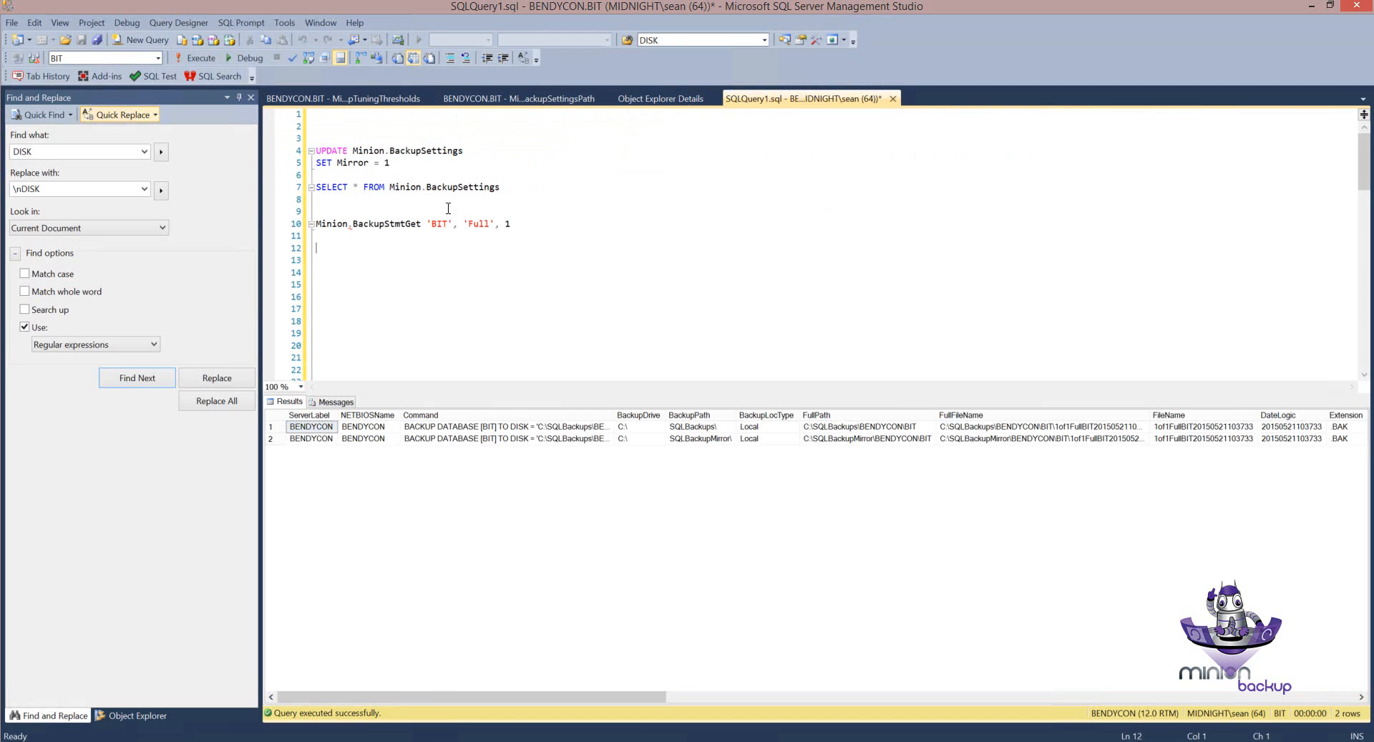
pyautogui.click(512, 223)
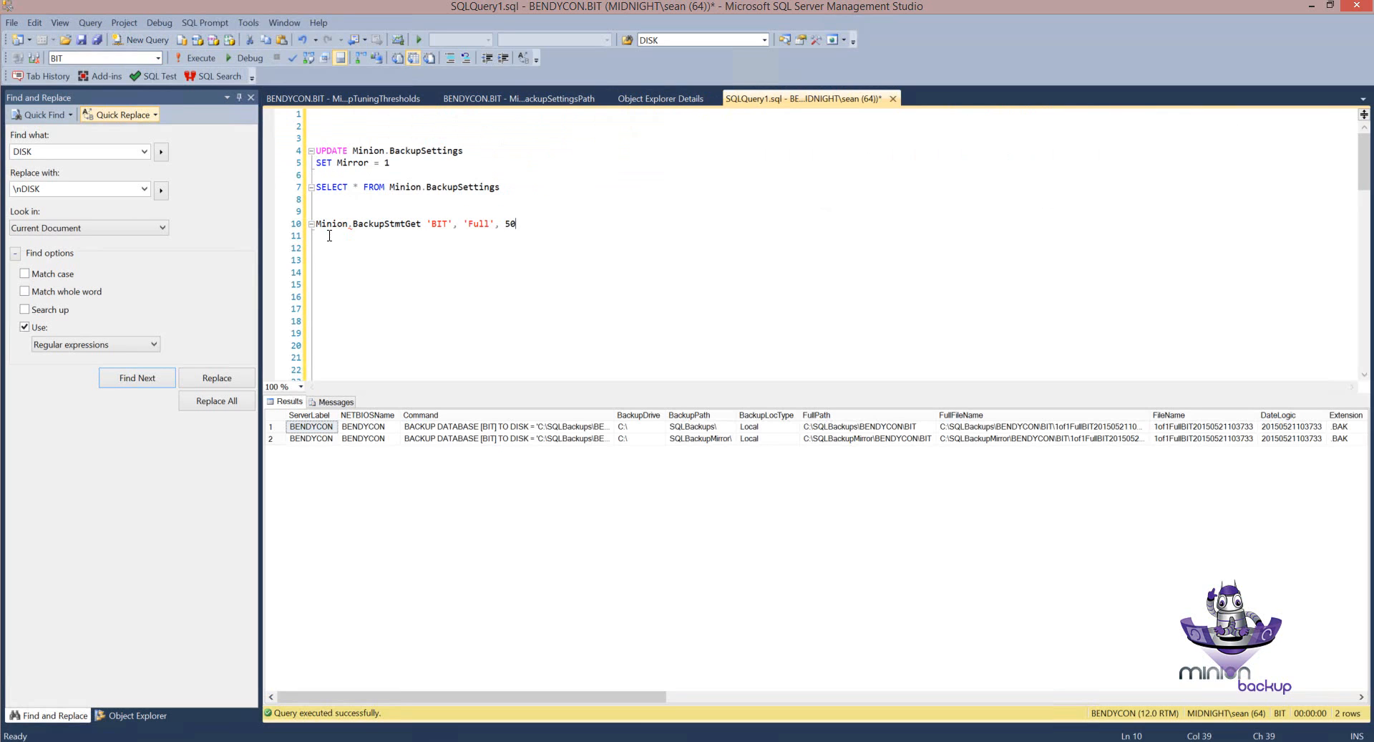
pyautogui.hotkey('shift', 'Home')
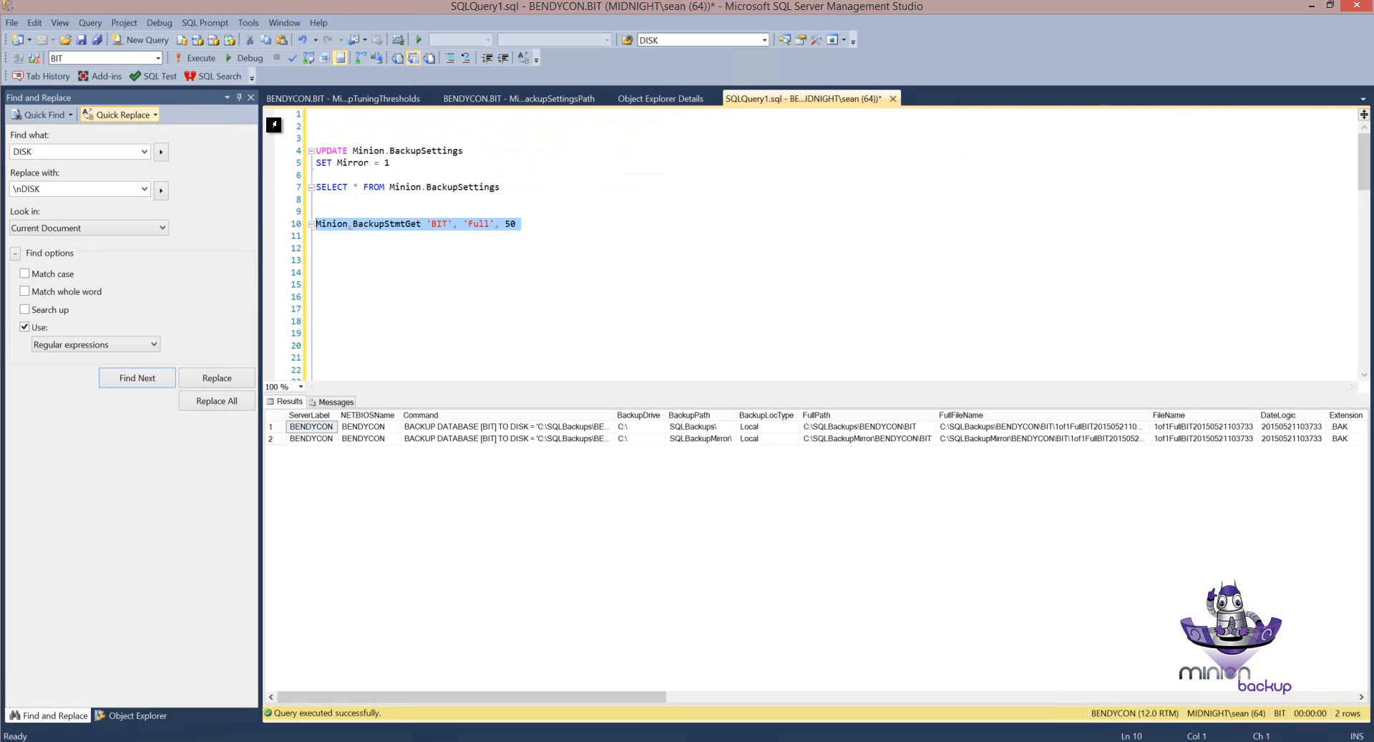
pyautogui.click(207, 62)
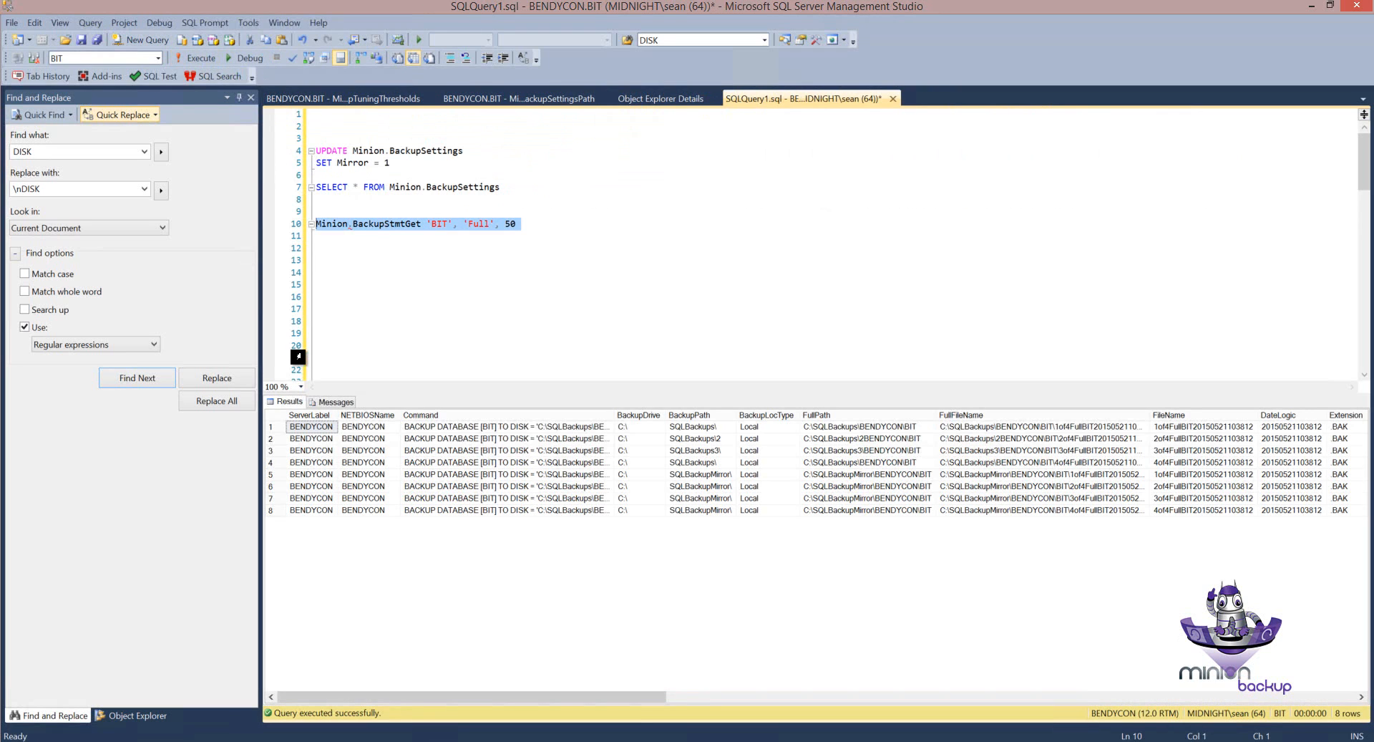
# Step: Examine the BackupPath value of every result row to see how the files are distributed across backup and mirror paths
pyautogui.click(680, 428)
pyautogui.click(680, 440)
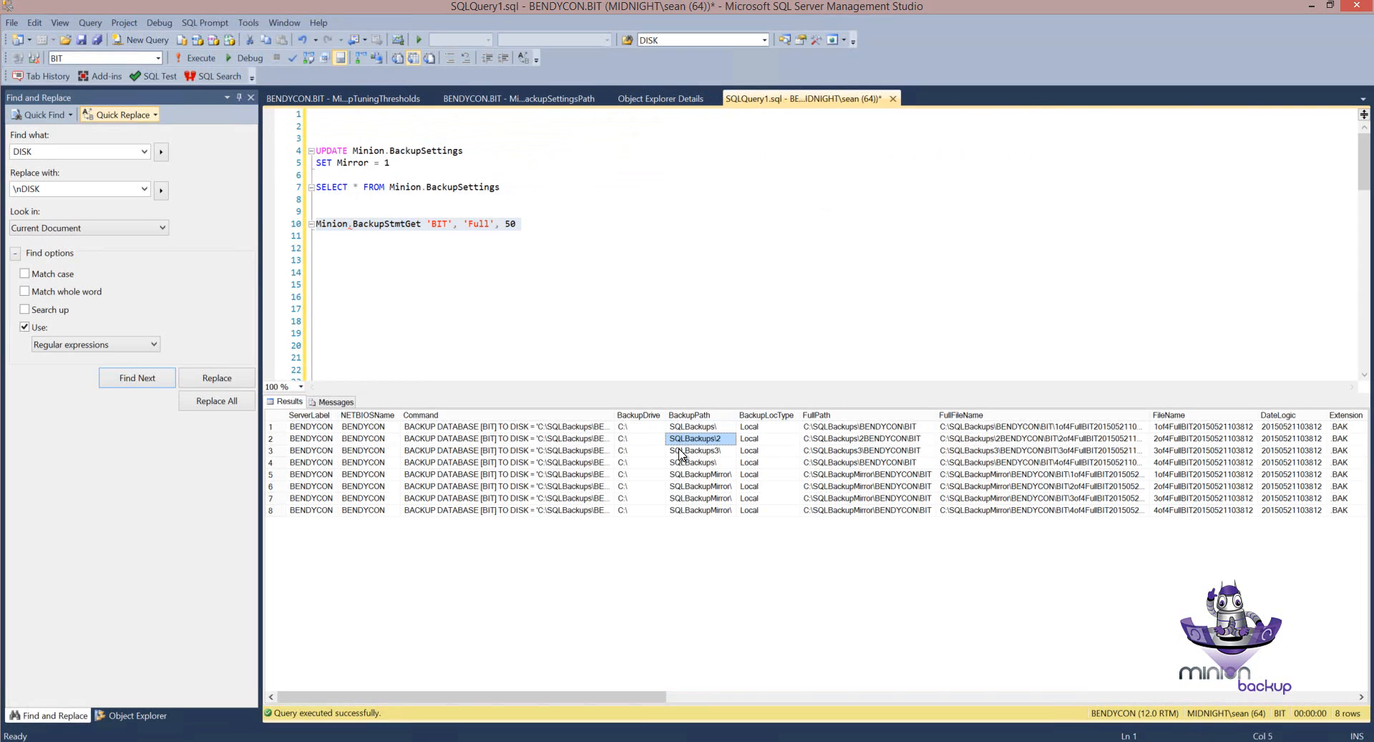
pyautogui.click(680, 451)
pyautogui.click(679, 463)
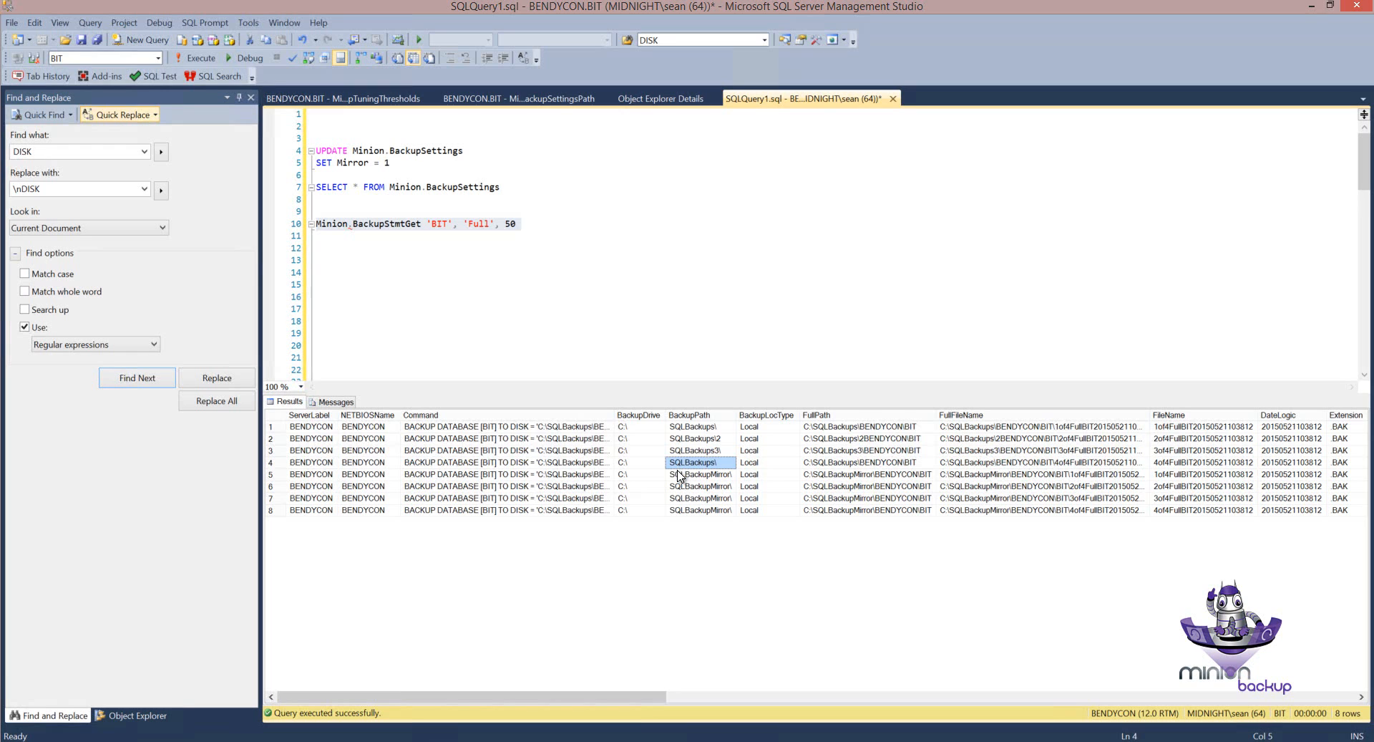
pyautogui.click(678, 473)
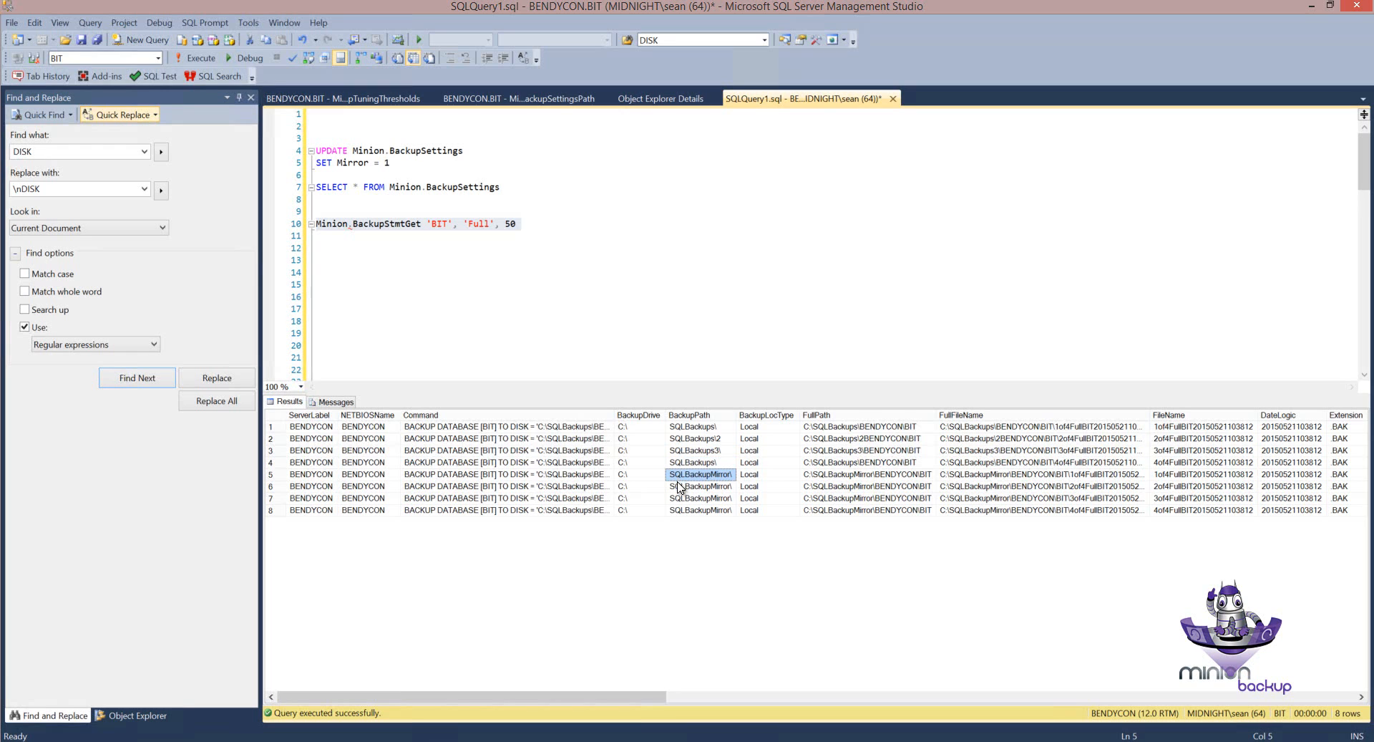
pyautogui.click(679, 487)
pyautogui.click(678, 499)
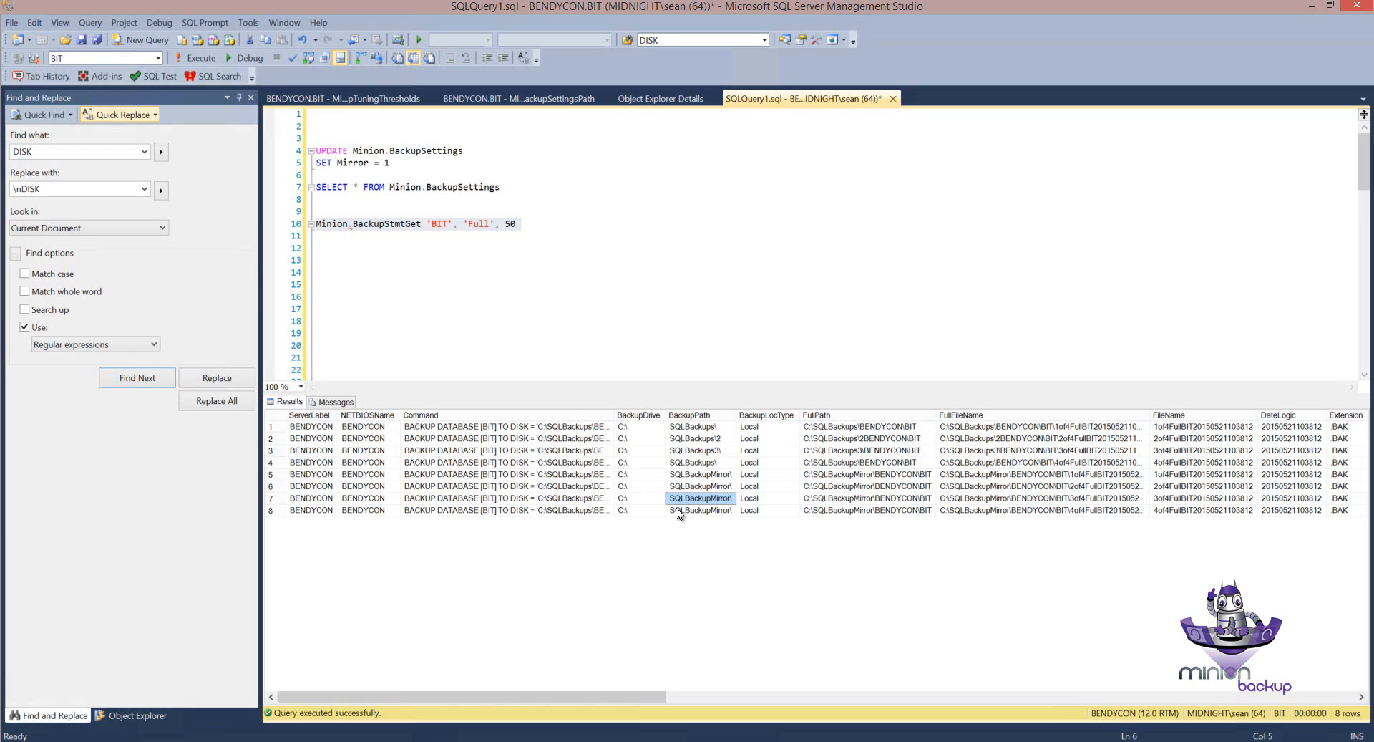
pyautogui.click(677, 511)
pyautogui.click(683, 474)
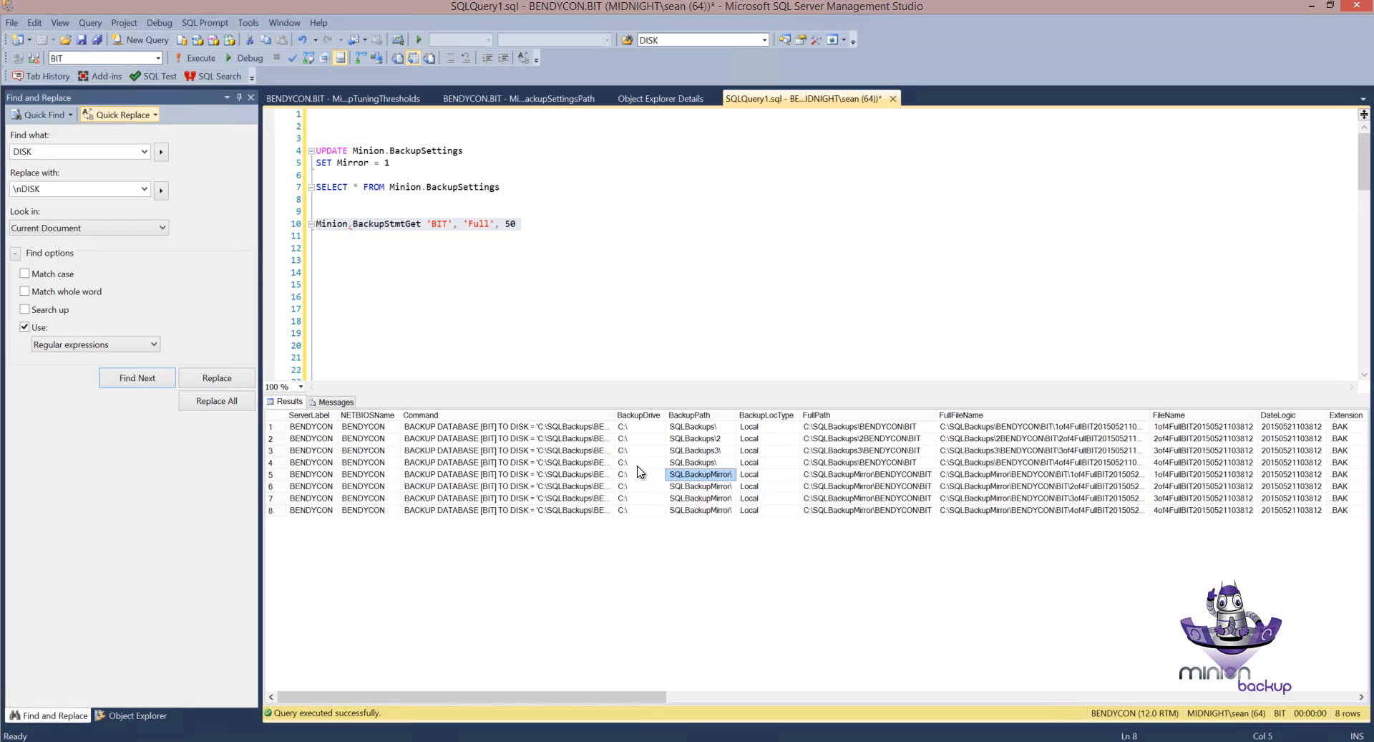
# Step: Paste the first result row's generated command on line 15 of the script, and replace every DISK with \nDISK
pyautogui.click(513, 426)
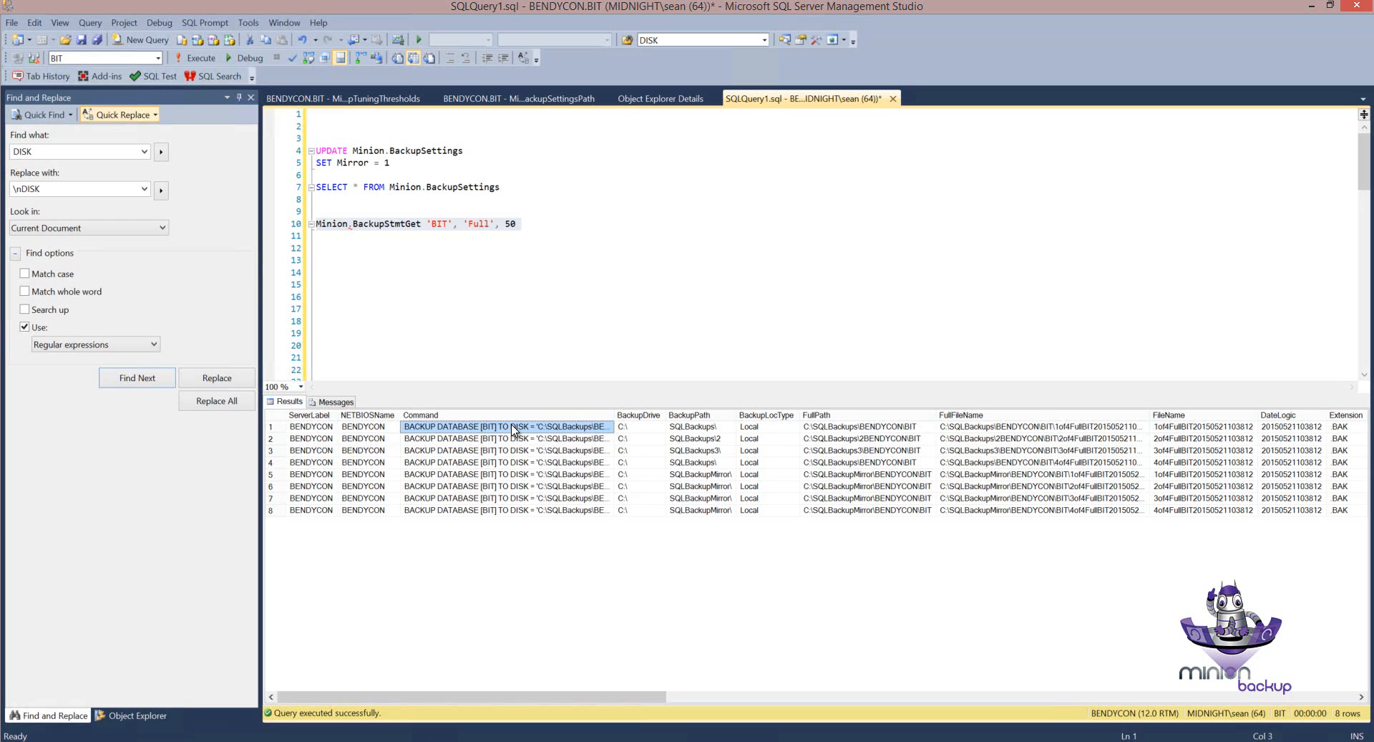
pyautogui.click(319, 285)
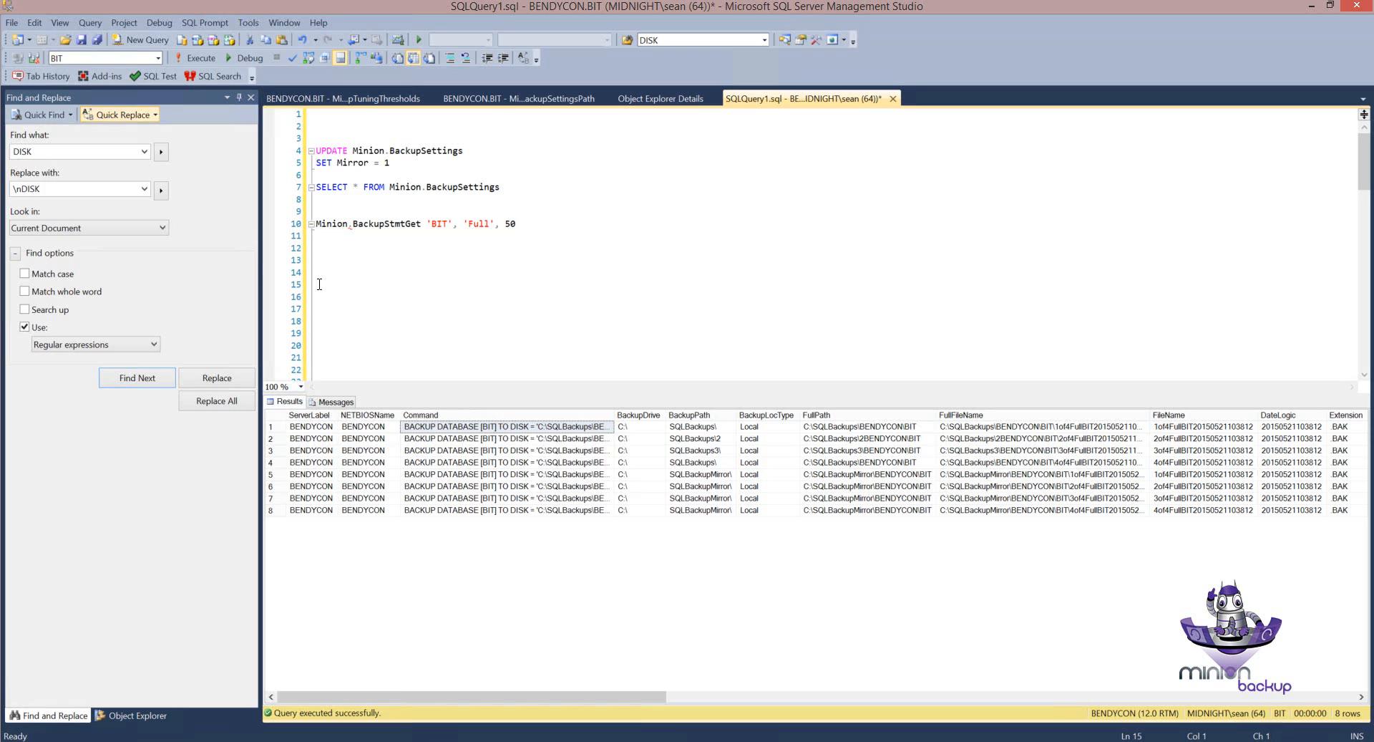
pyautogui.hotkey('ctrl', 'v')
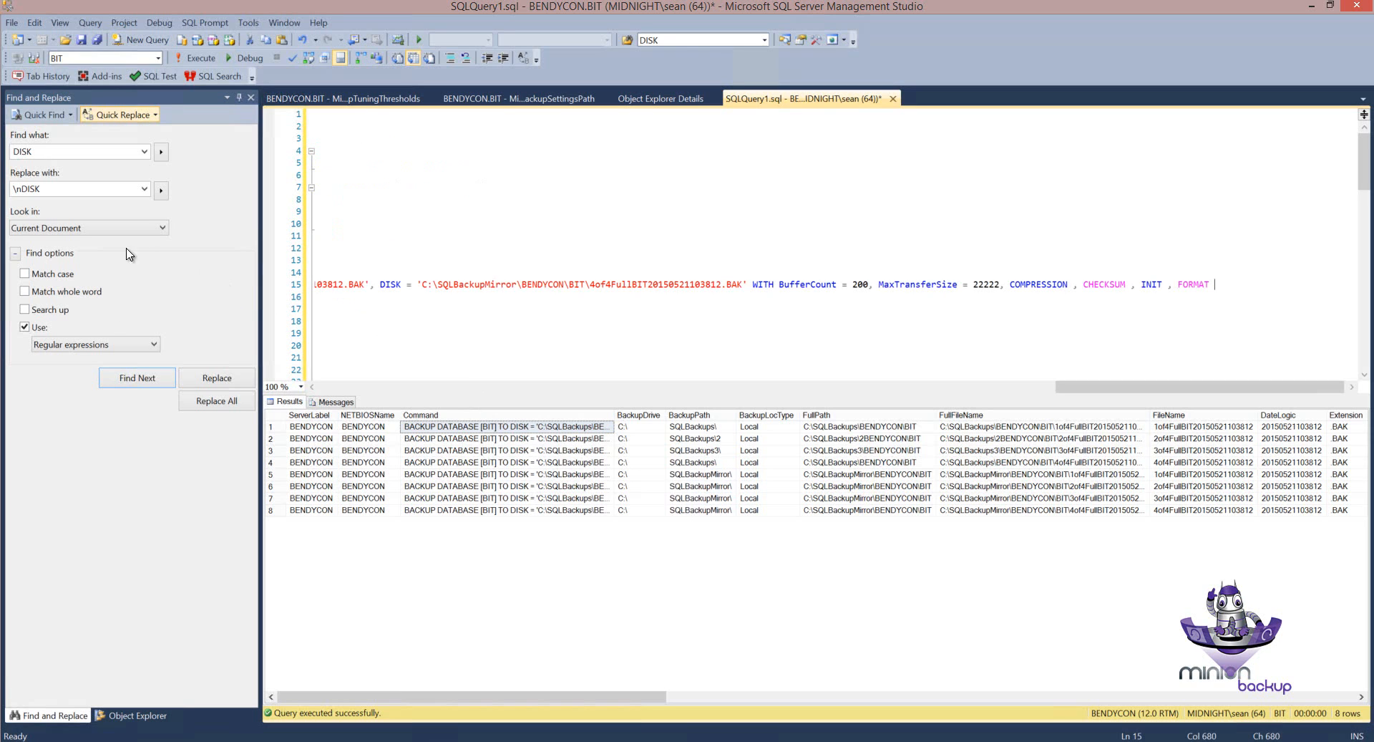
pyautogui.click(211, 401)
pyautogui.click(678, 405)
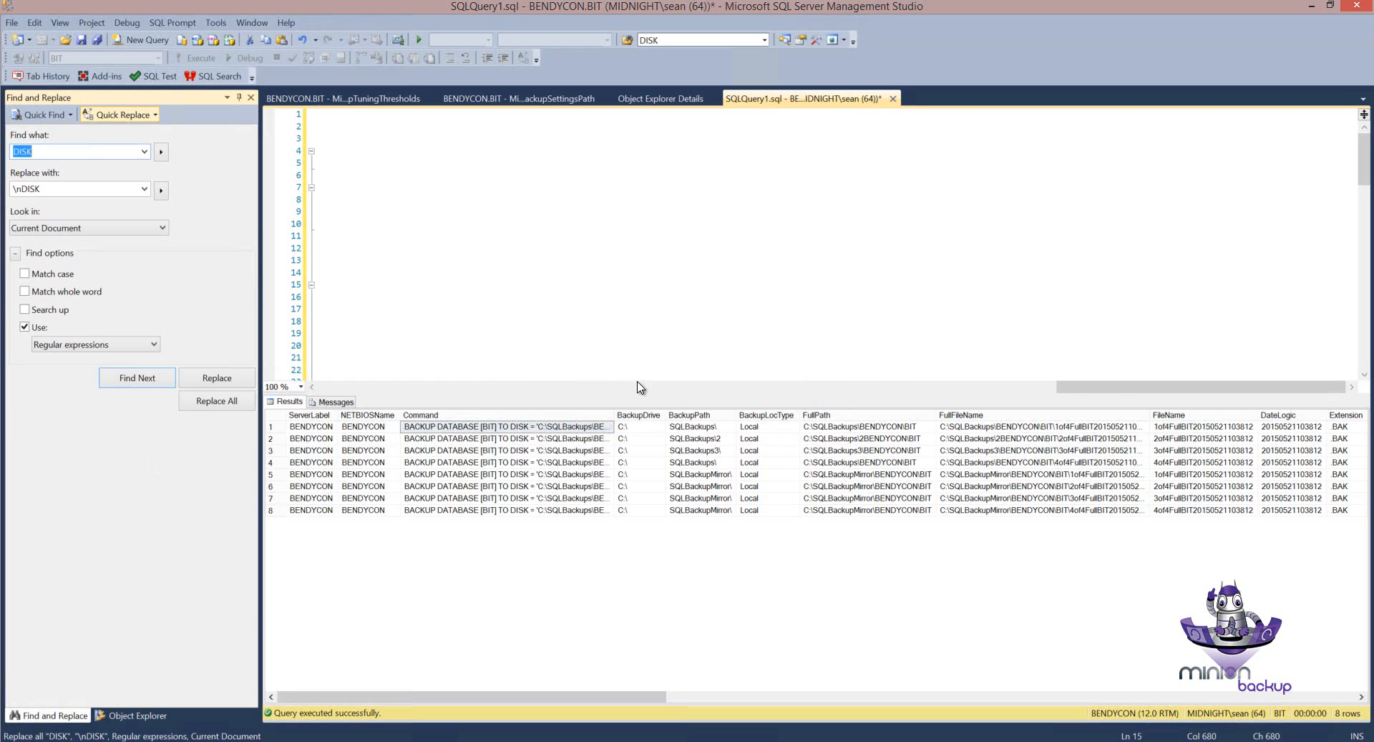
# Step: Set MIRROR TO apart on its own line after a blank line, and inspect the backup and mirror file paths
pyautogui.click(562, 346)
pyautogui.scroll(-2, 525, 349)
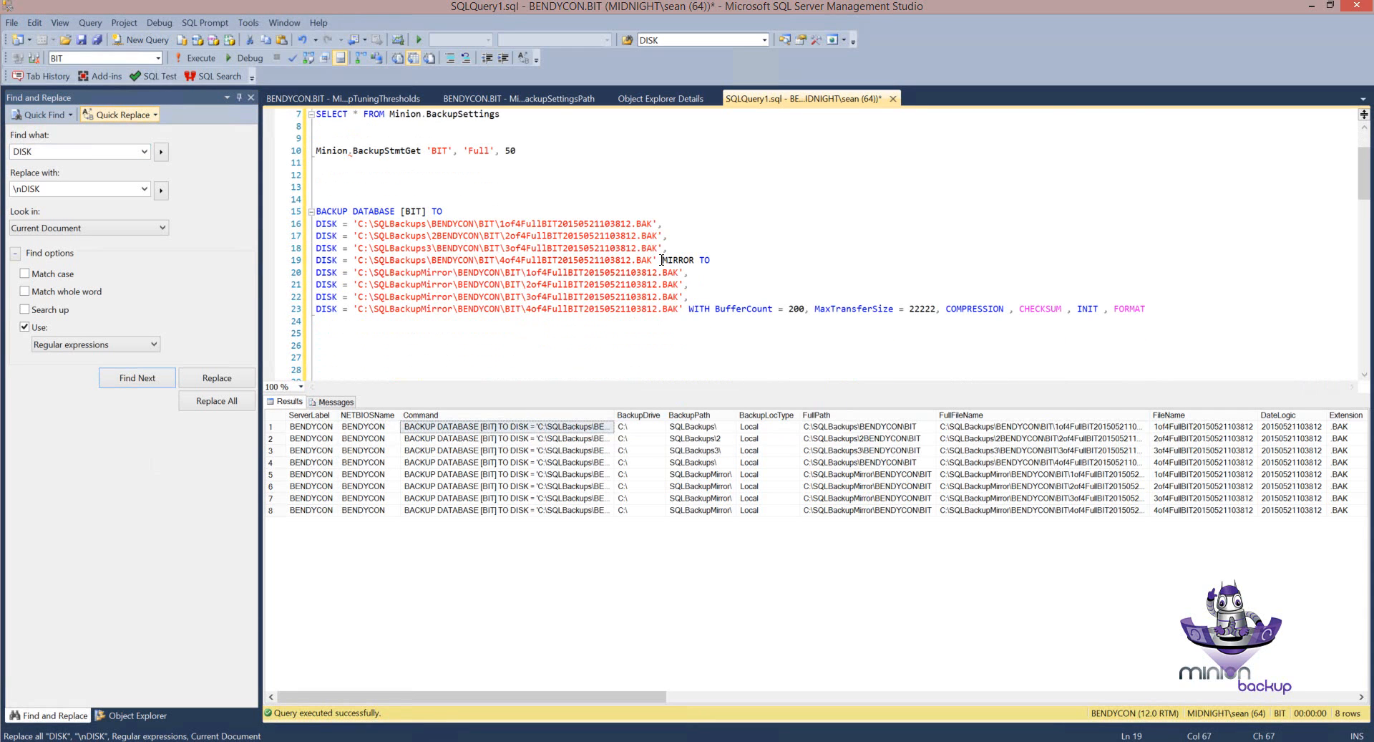
pyautogui.press('Return')
pyautogui.press('Return')
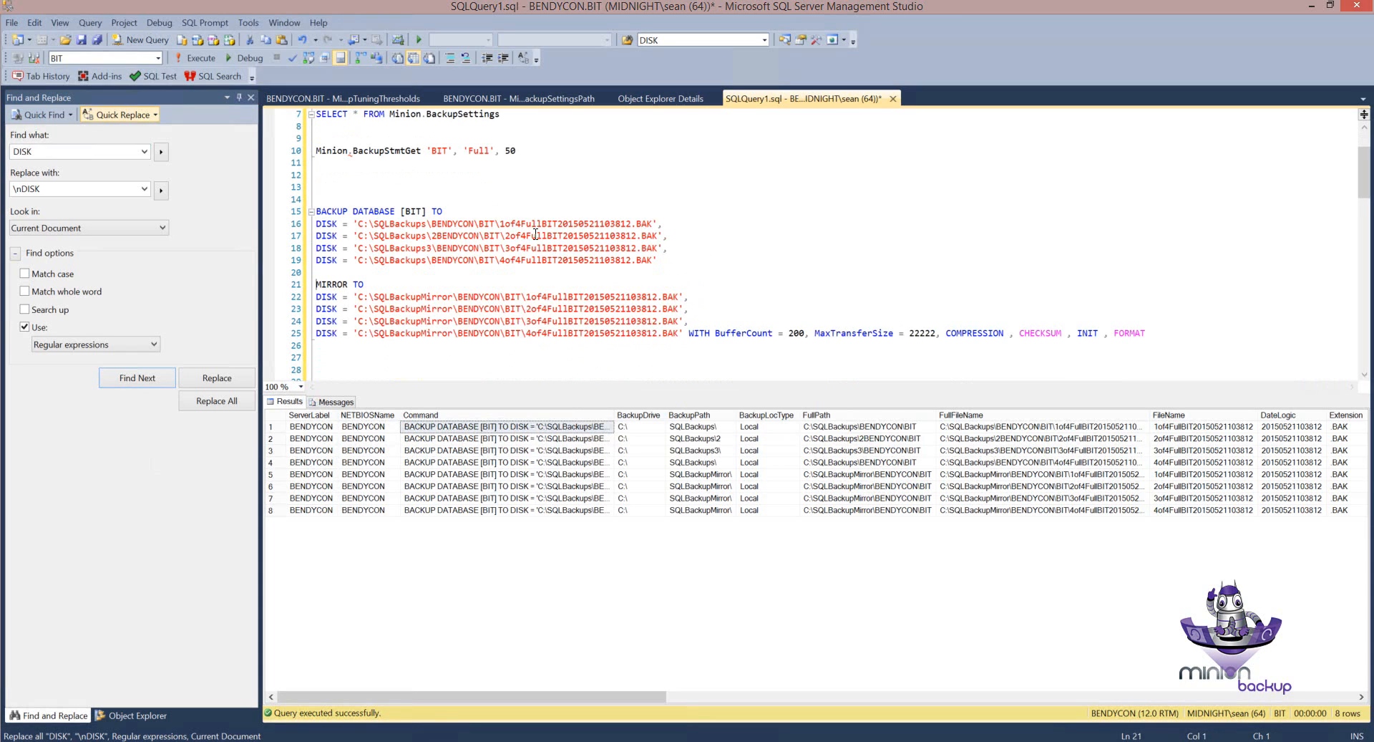
pyautogui.click(406, 223)
pyautogui.moveTo(411, 311); pyautogui.dragTo(411, 299)
pyautogui.click(410, 298)
# Step: Correct the BackupPath of row 23 in Minion.BackupSettingsPath to SQLBackups2\
pyautogui.click(544, 103)
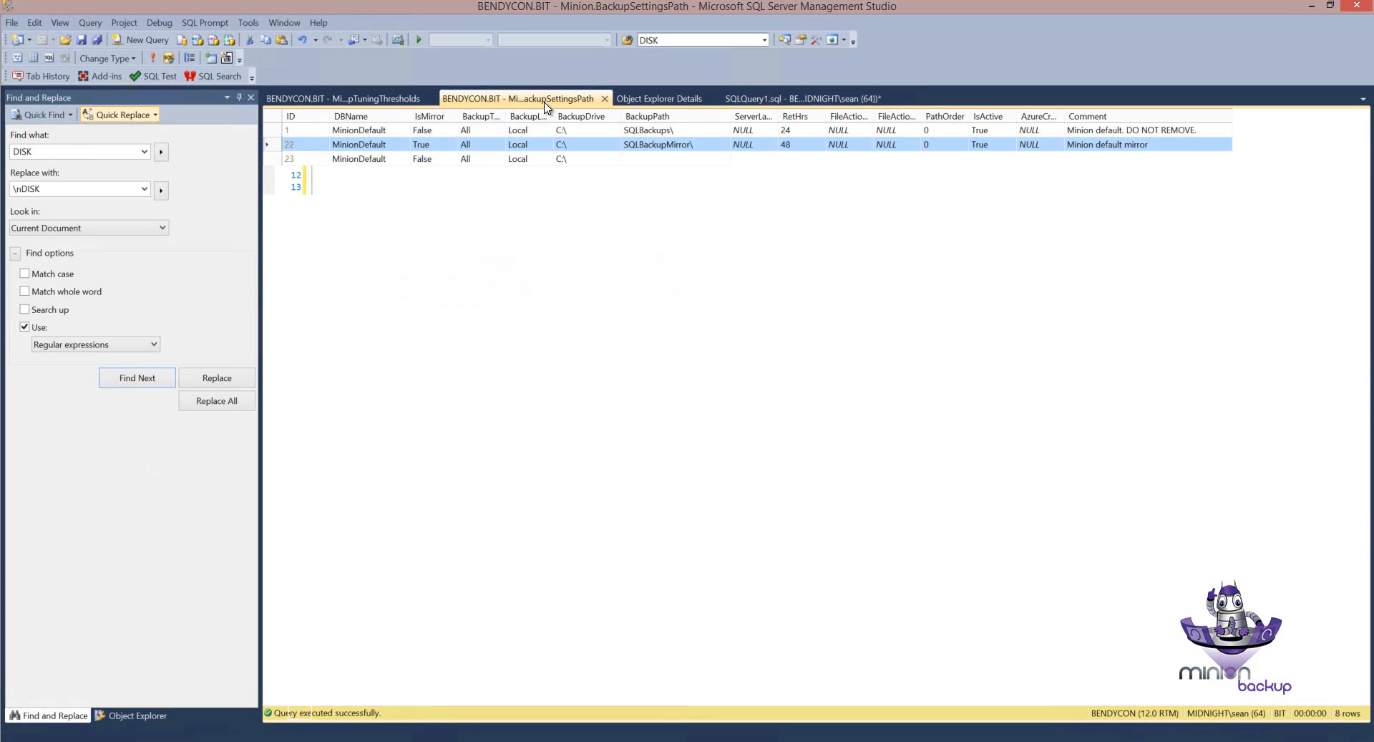
pyautogui.click(678, 158)
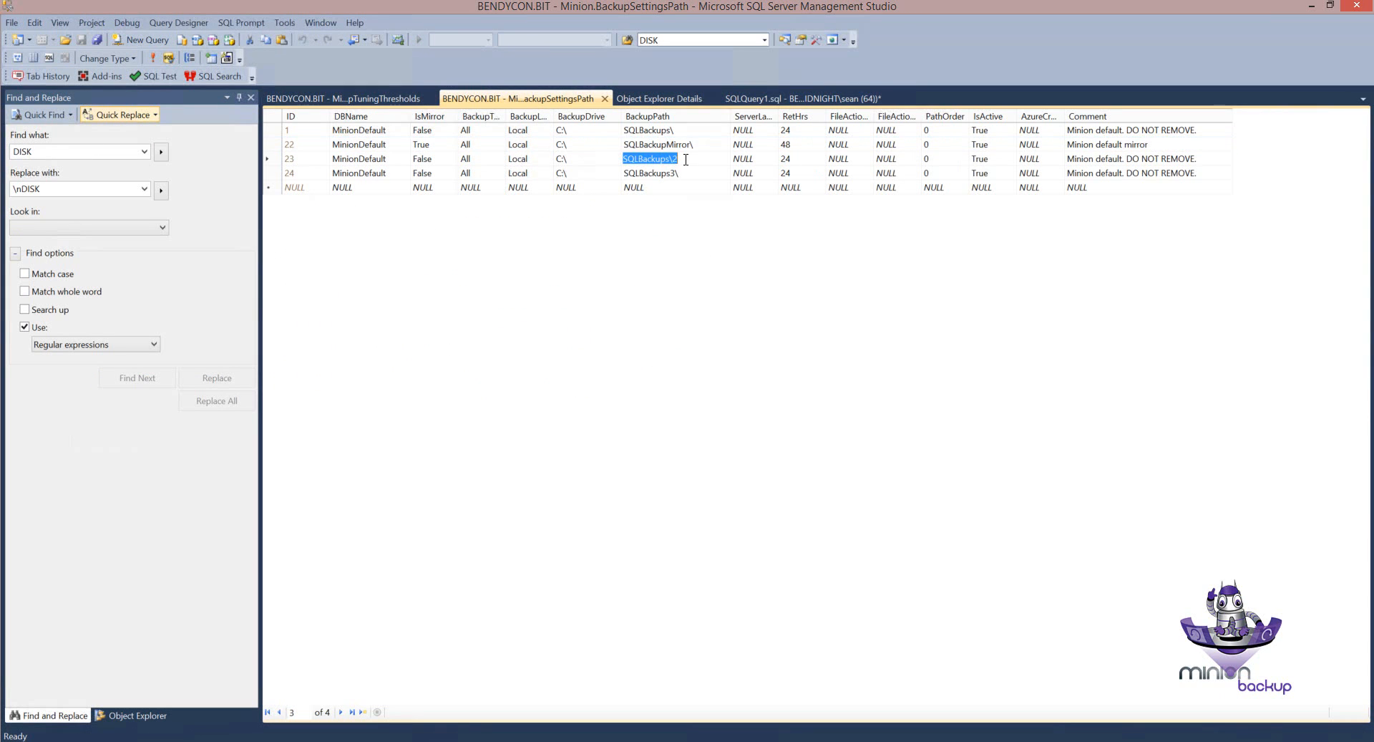
pyautogui.click(686, 159)
pyautogui.press('BackSpace')
pyautogui.press('BackSpace')
# Step: Delete the whole pasted BACKUP DATABASE command, including its MIRROR TO section, from the query script
pyautogui.click(769, 91)
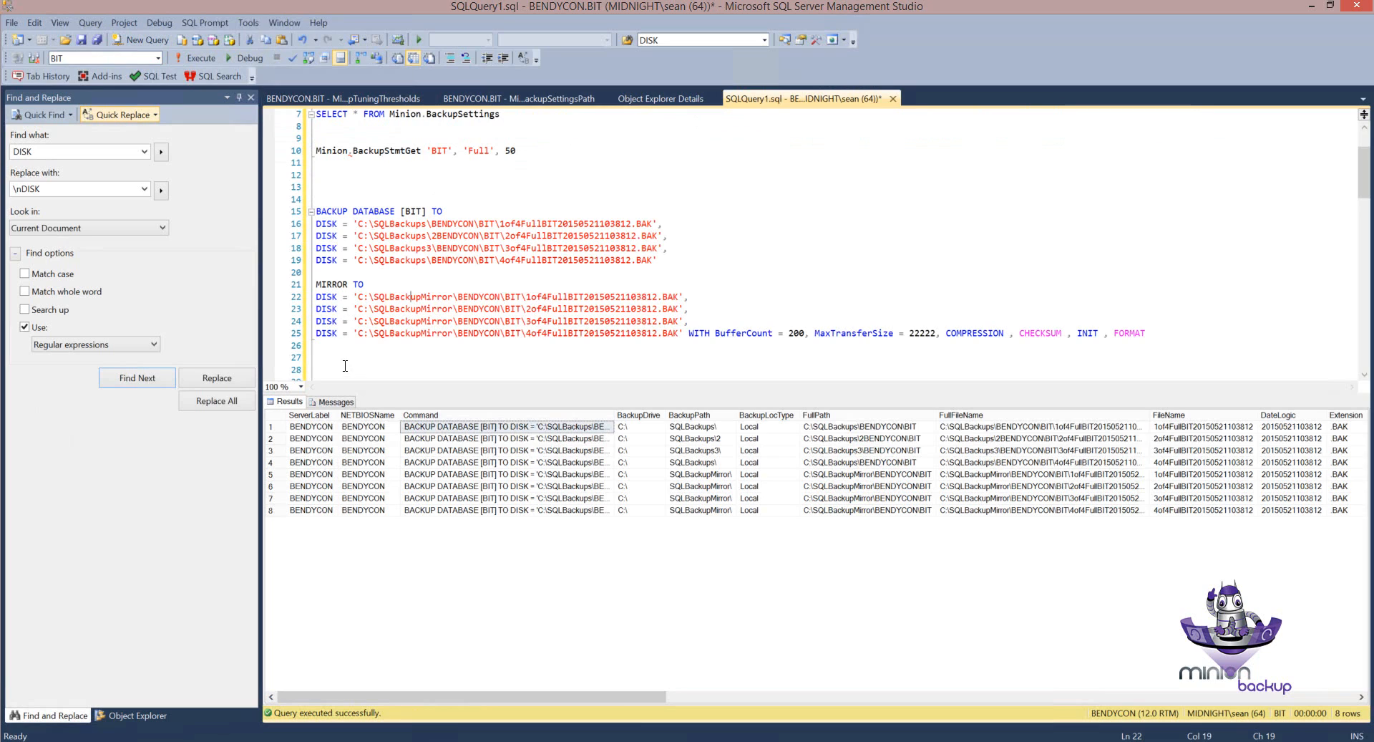
pyautogui.moveTo(317, 358); pyautogui.dragTo(312, 213)
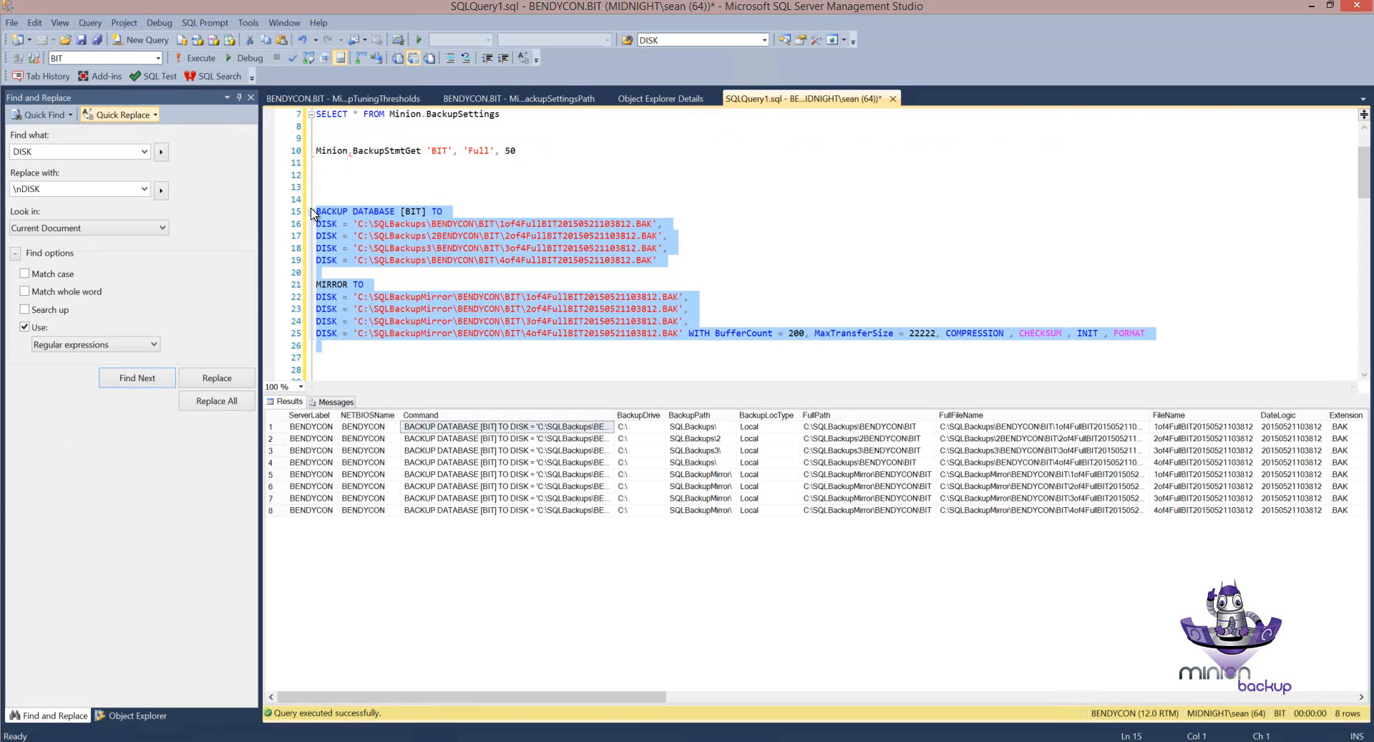
pyautogui.press('Delete')
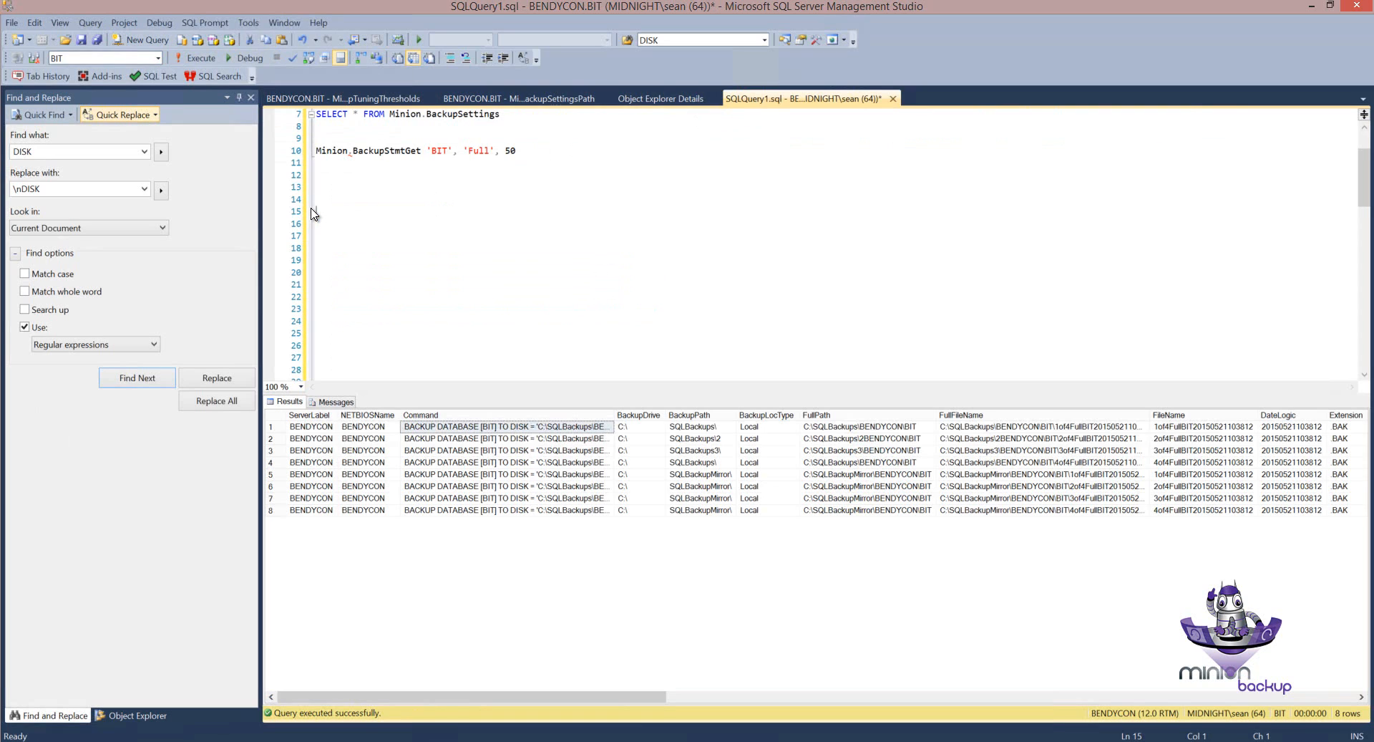
# Step: Duplicate the MinionDefault mirror row of Minion.BackupSettingsPath into a new row
pyautogui.click(452, 100)
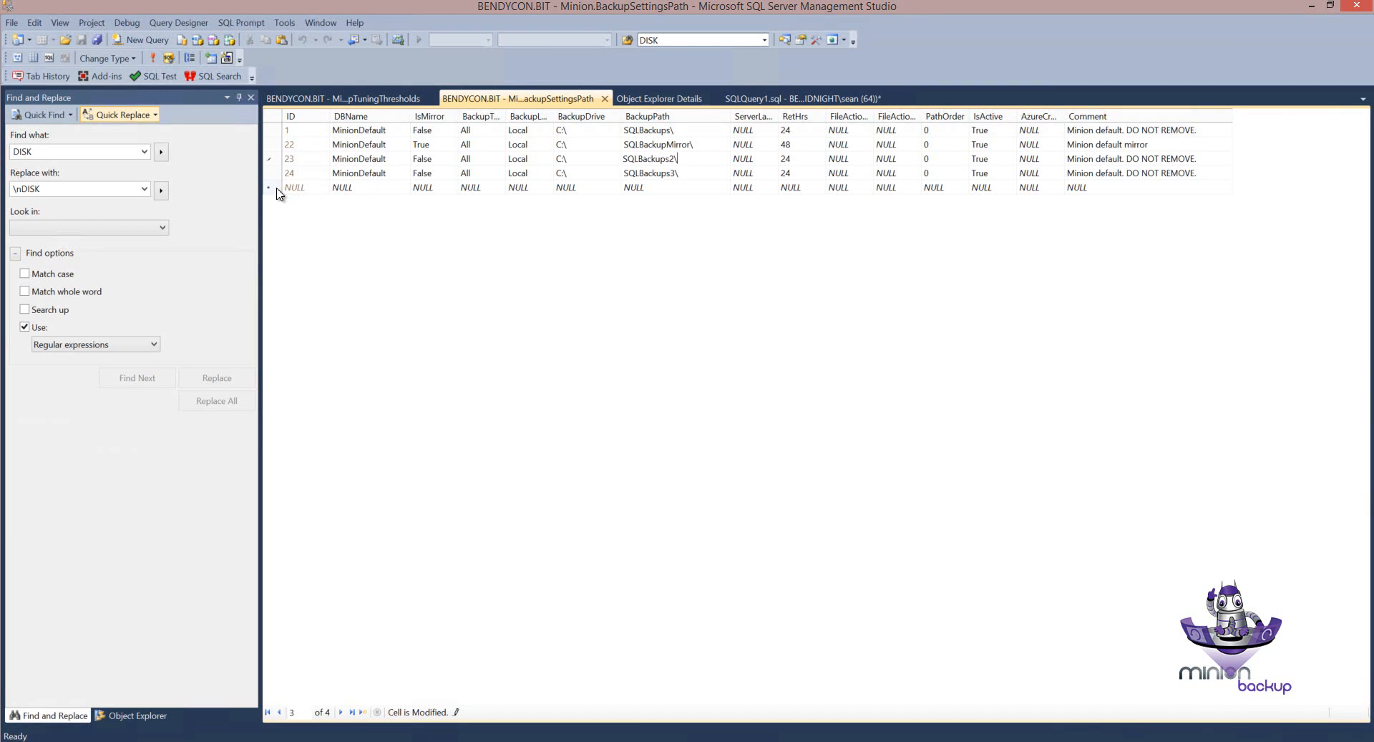
pyautogui.click(273, 145)
pyautogui.rightClick(273, 148)
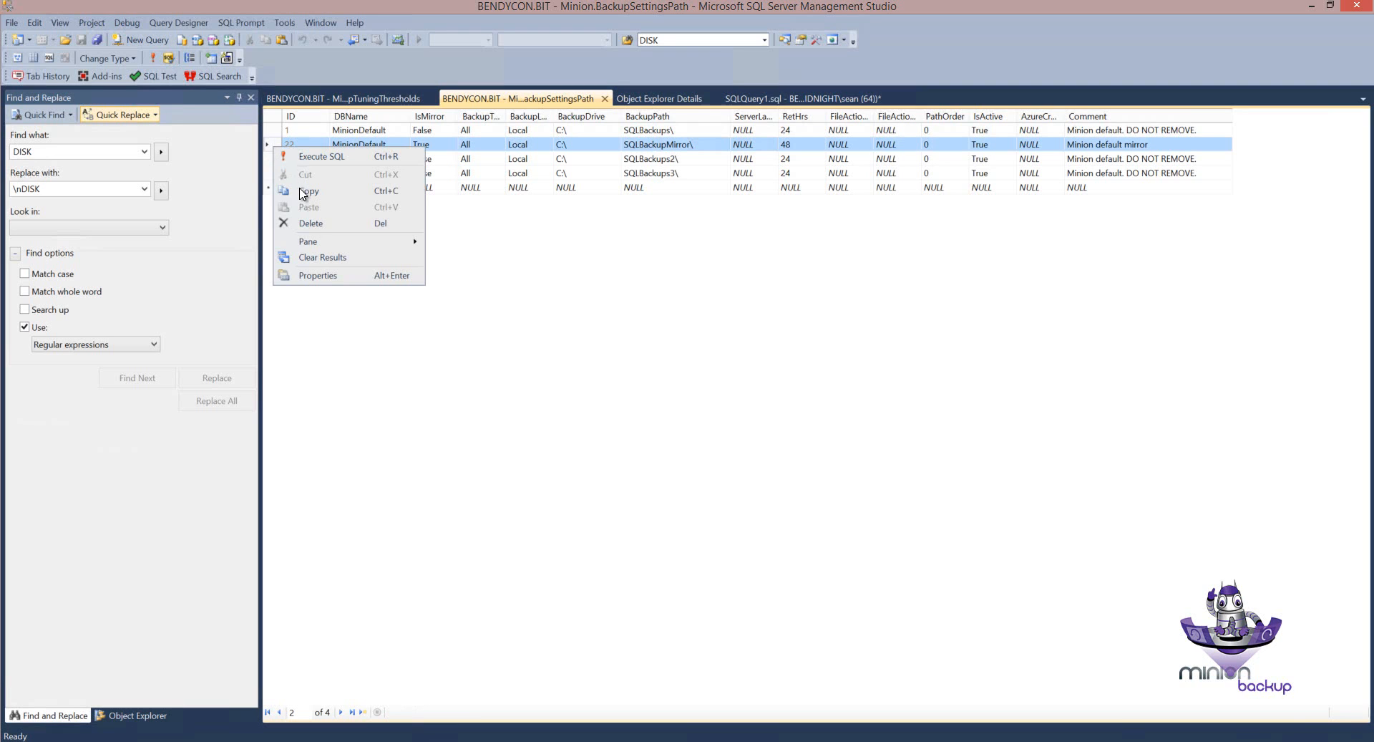
pyautogui.click(281, 195)
pyautogui.click(279, 190)
pyautogui.rightClick(277, 187)
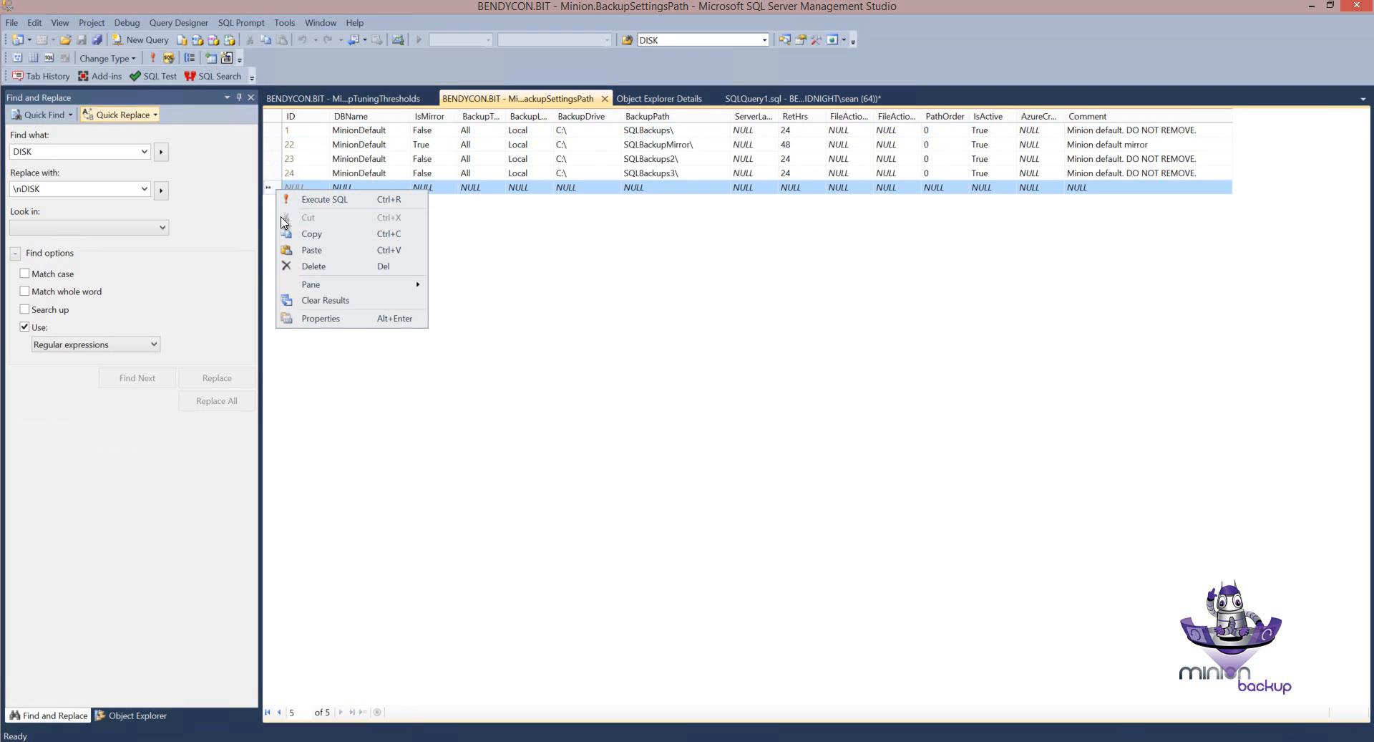
pyautogui.click(307, 252)
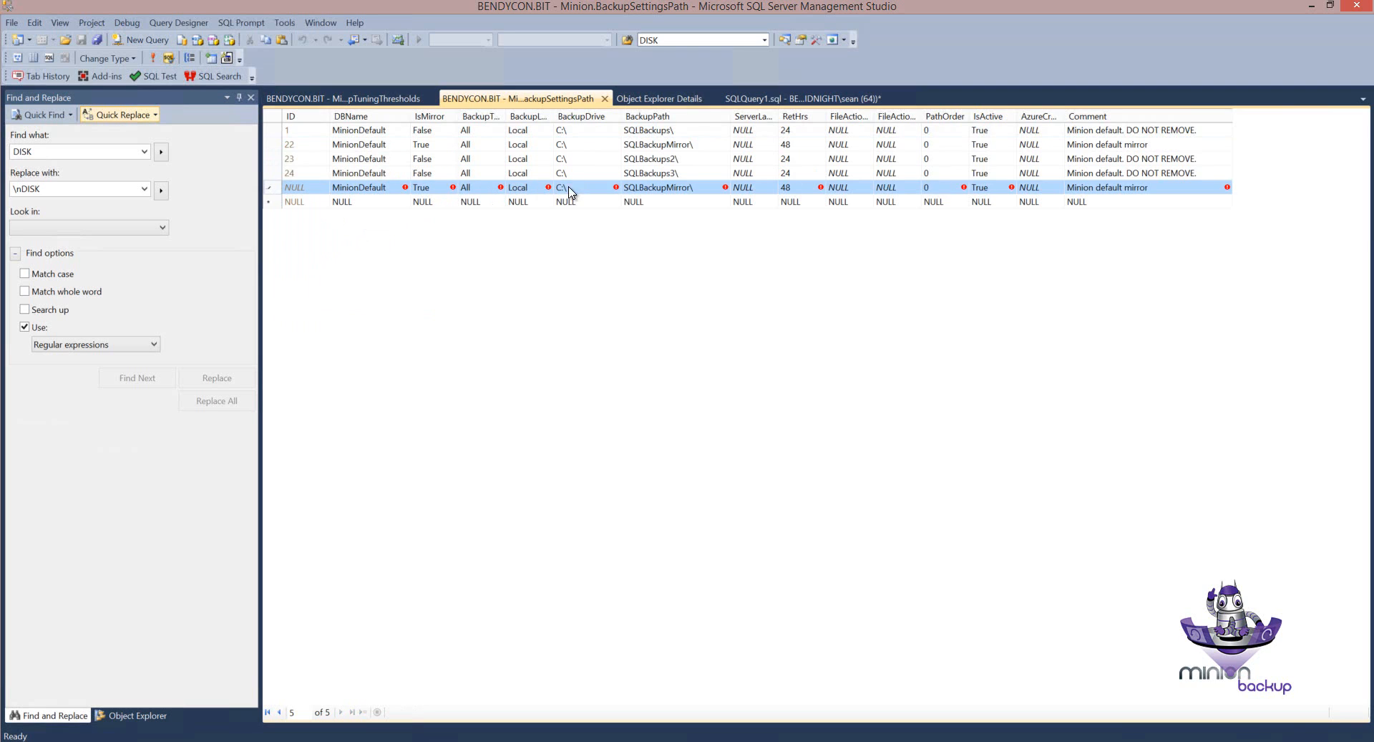
# Step: Set the new mirror row's BackupPath to SQLBackupMirror2\, save the row, and refresh the table
pyautogui.click(693, 189)
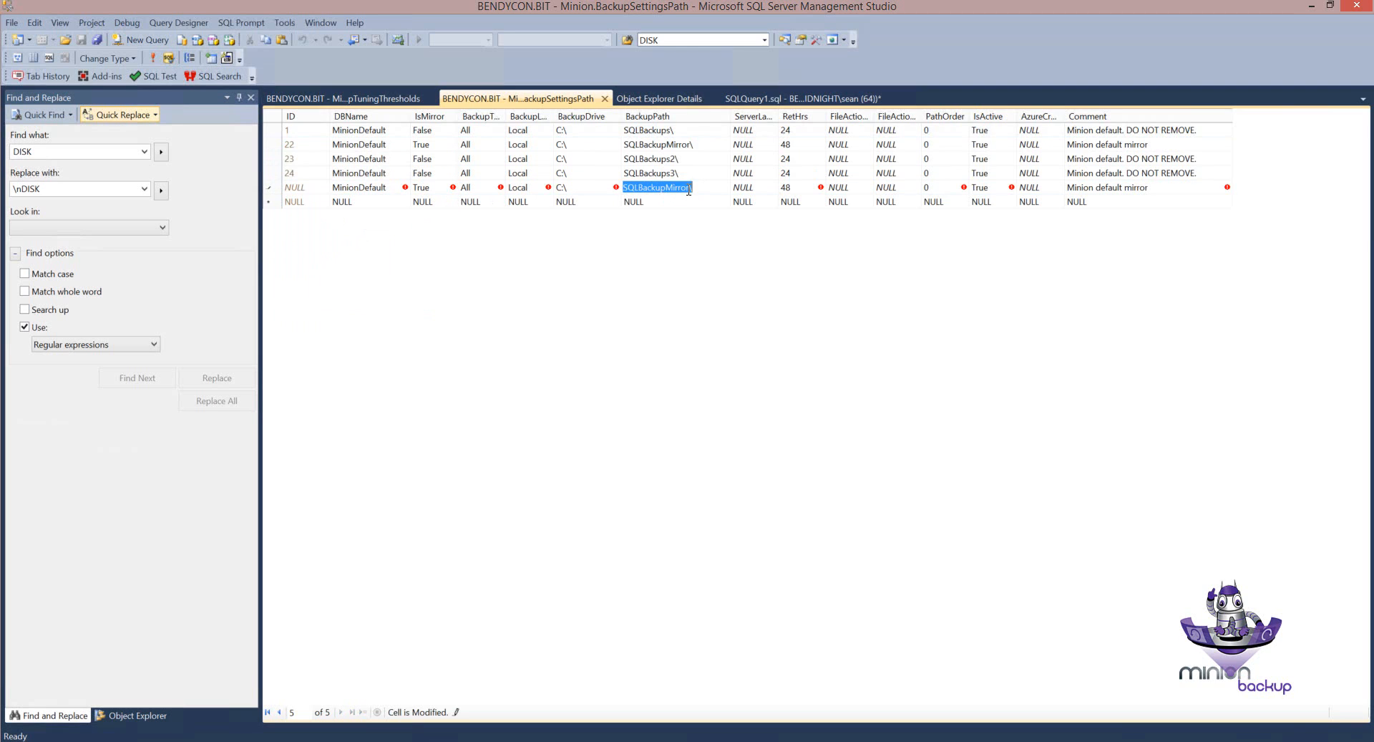
pyautogui.click(691, 189)
pyautogui.write('2')
pyautogui.click(485, 174)
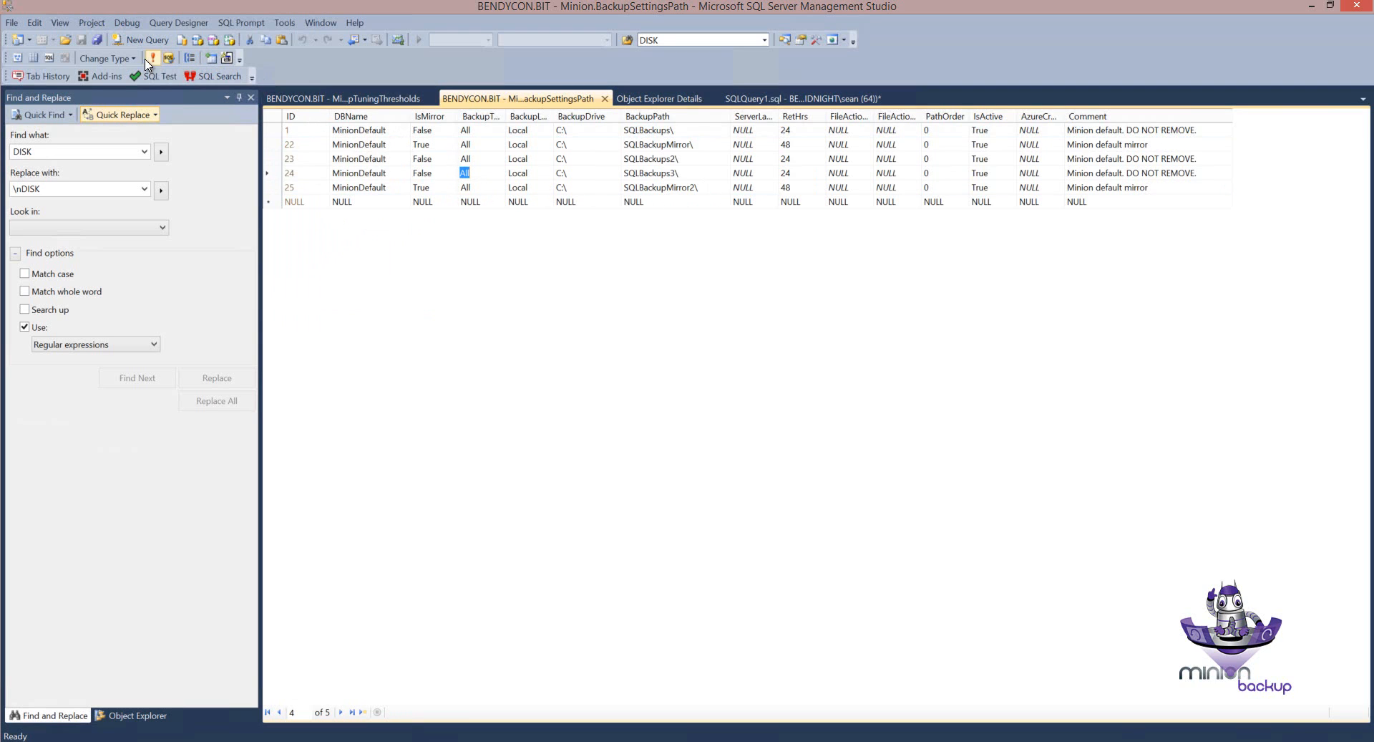
pyautogui.click(169, 58)
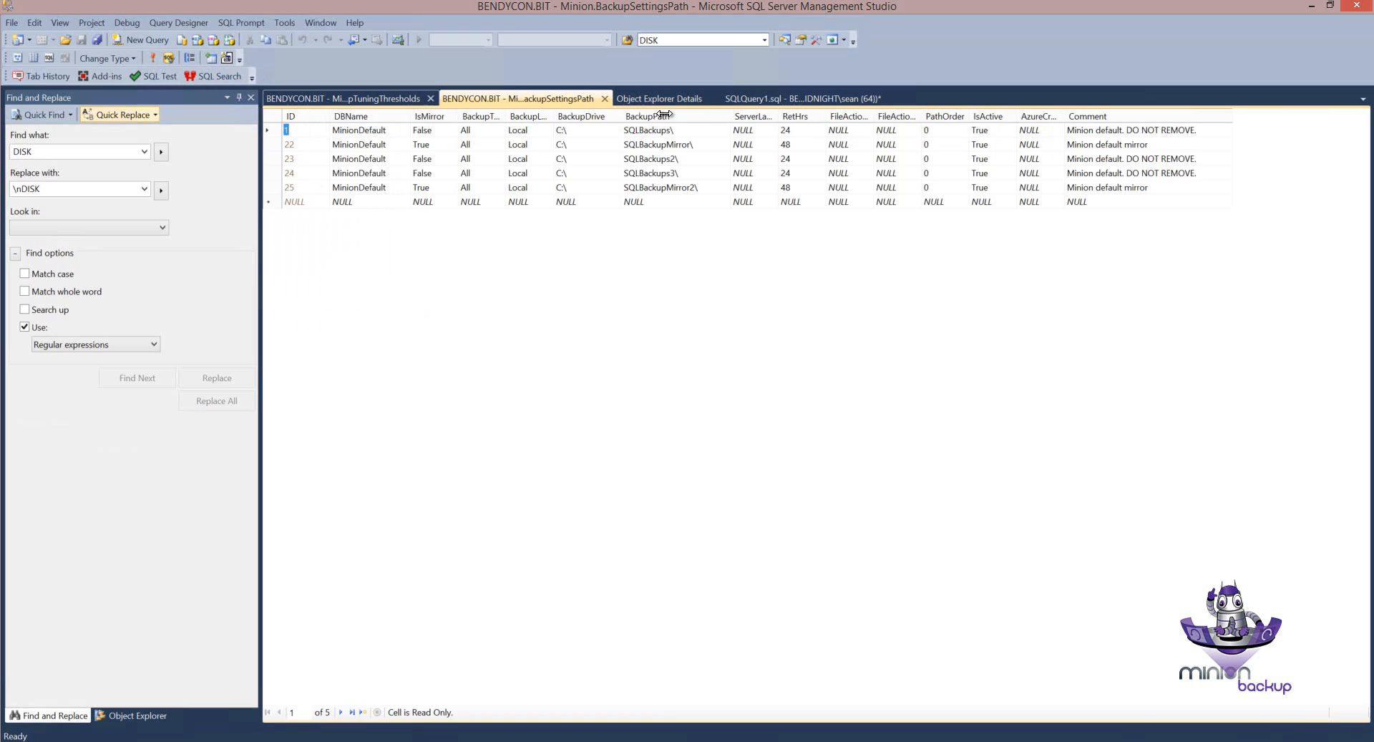
# Step: Run Minion.BackupStmtGet 'BIT', 'Full', 50 in the query script and check the BackupPath values of the mirror files
pyautogui.click(800, 98)
pyautogui.click(303, 149)
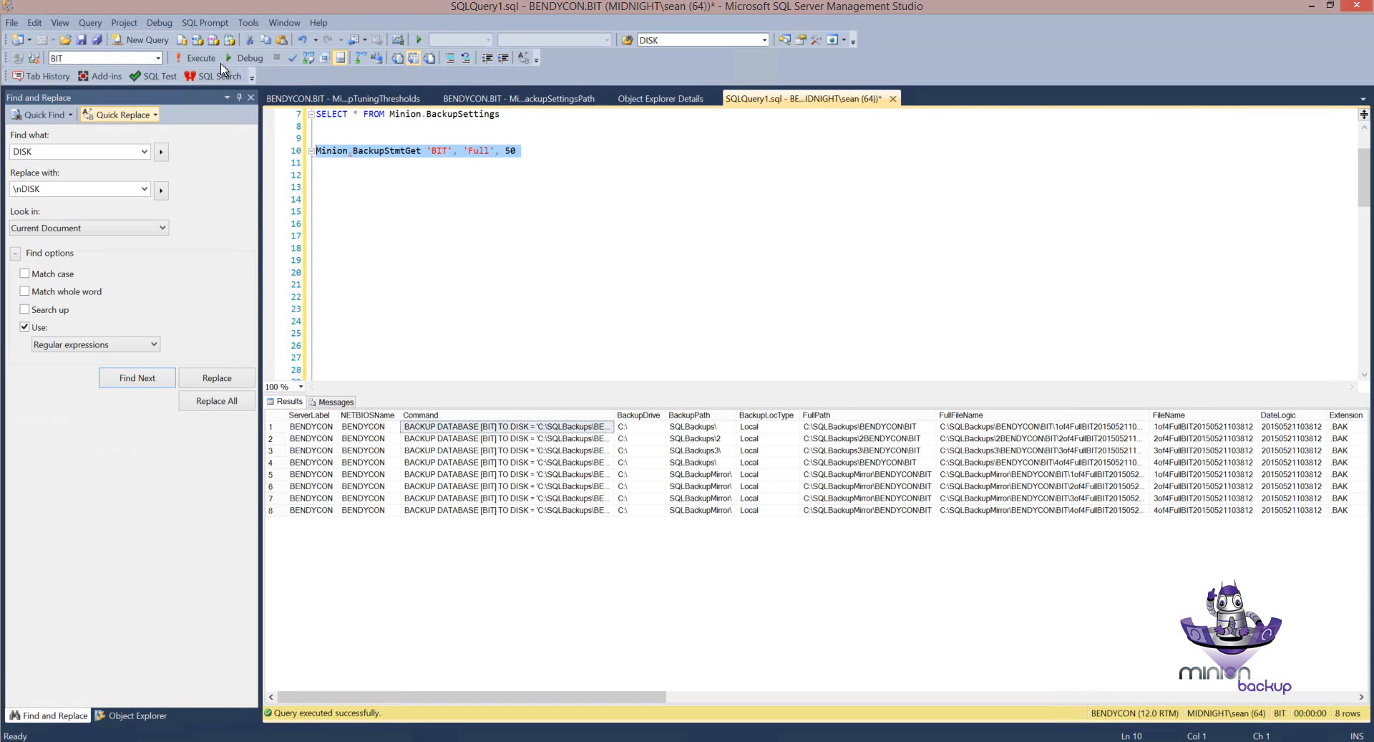
pyautogui.click(196, 58)
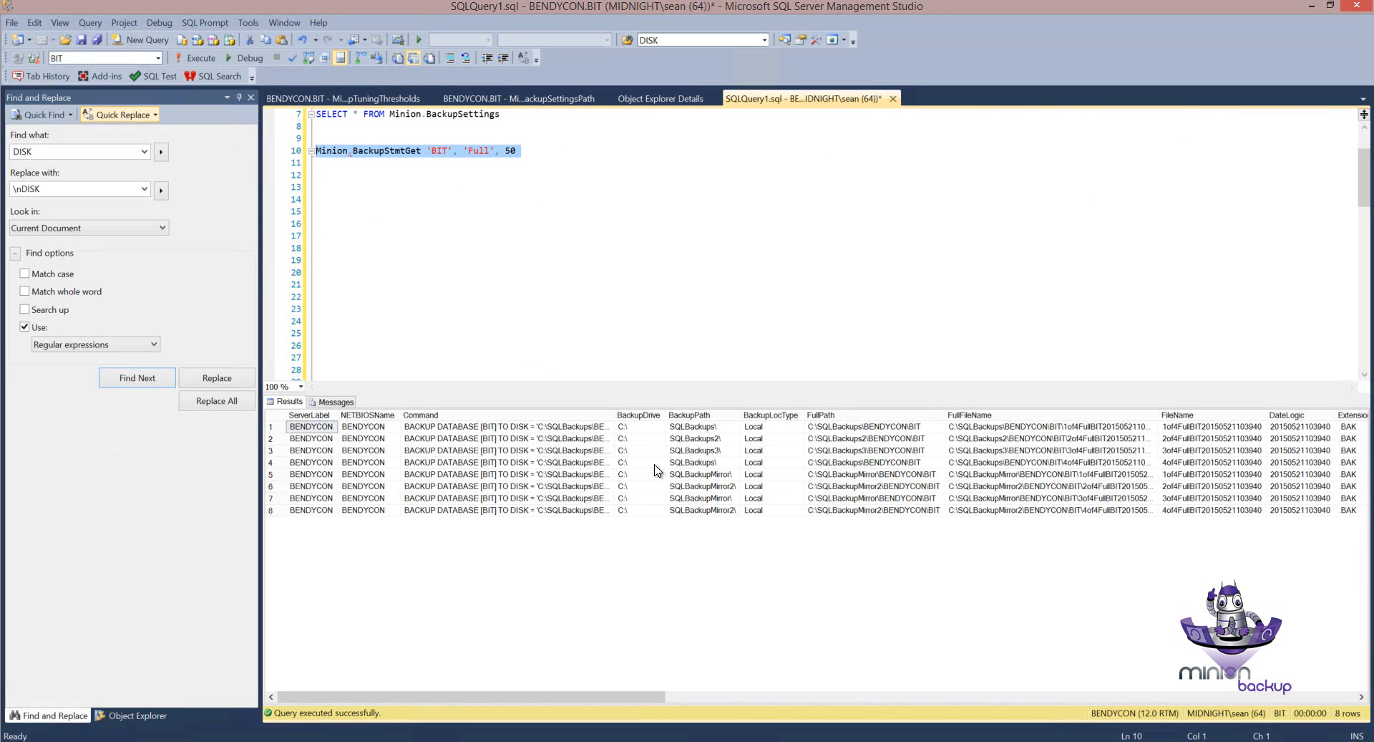
pyautogui.click(709, 486)
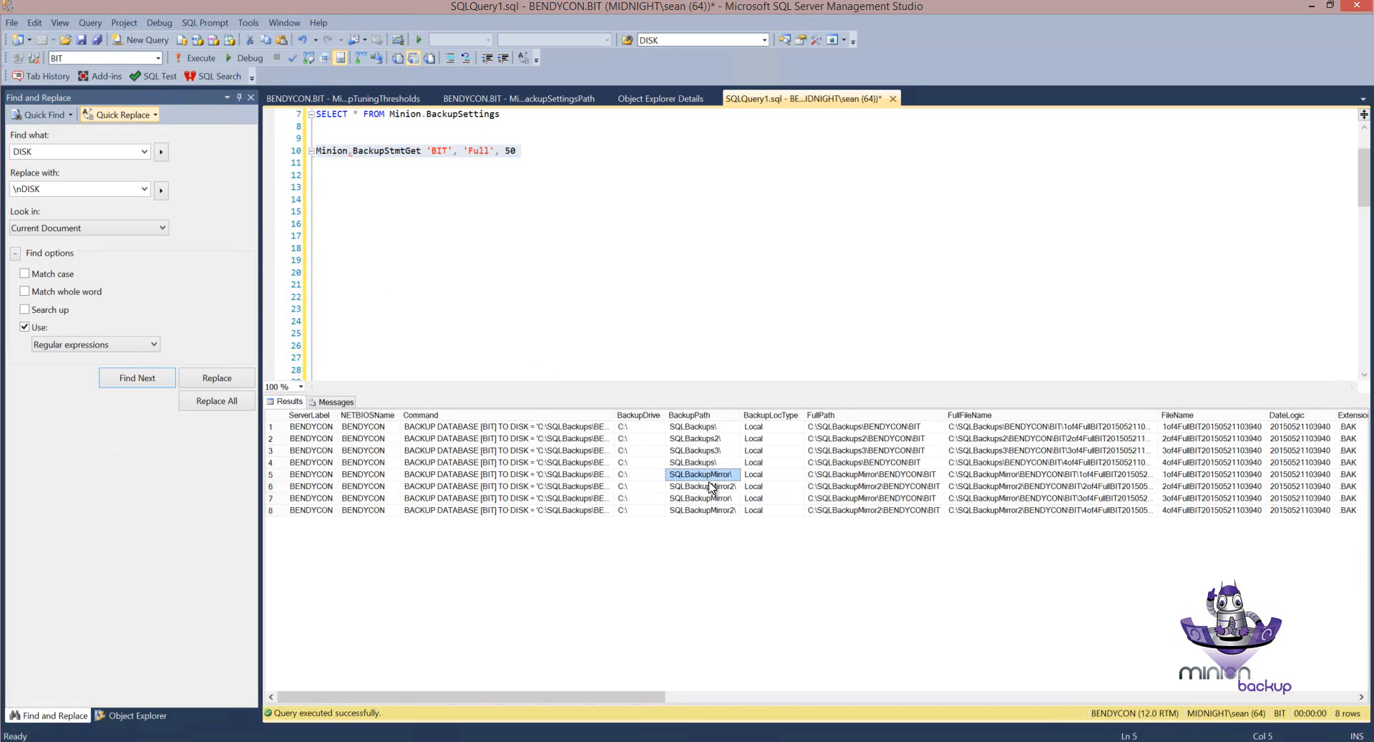
pyautogui.click(709, 509)
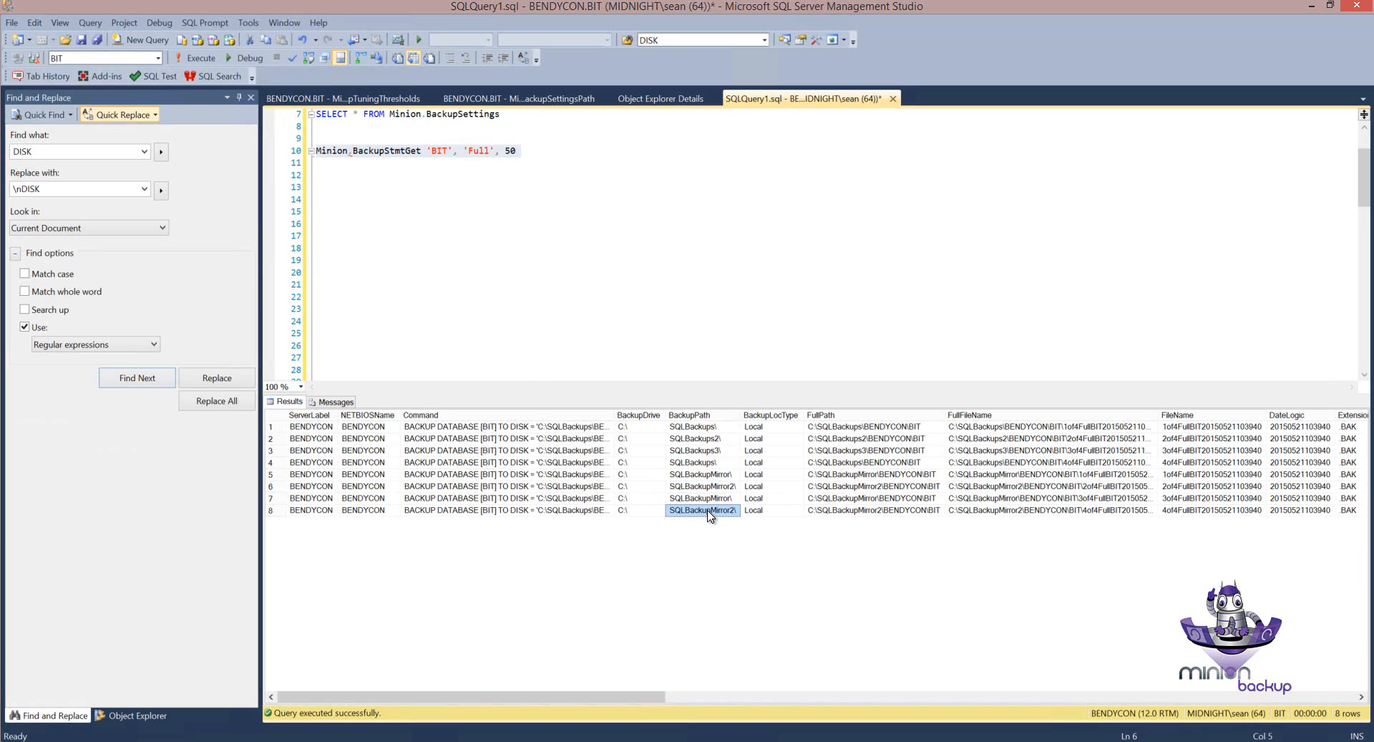
pyautogui.click(381, 185)
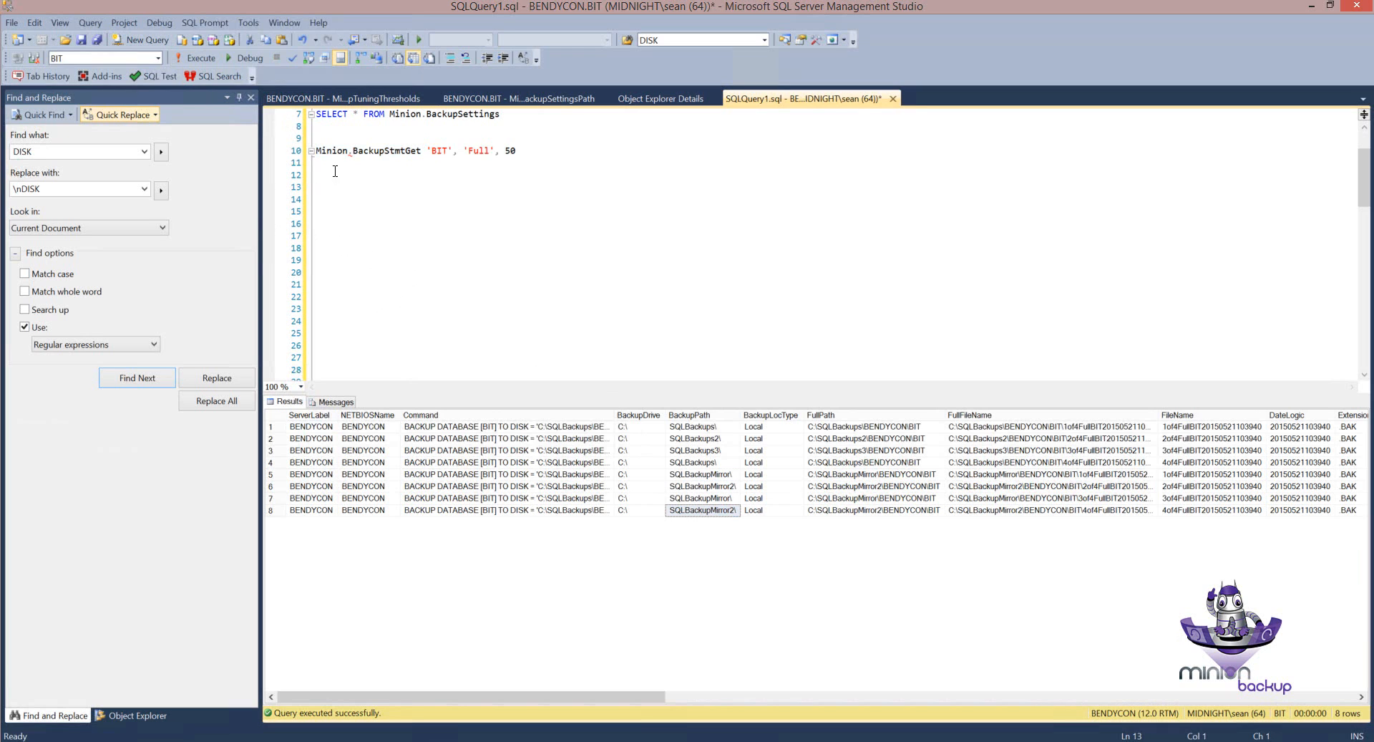
# Step: Duplicate the first MinionDefault row of Minion.BackupSettingsPath into a new row with DBName BIT and Comment BIT, and save it
pyautogui.click(505, 98)
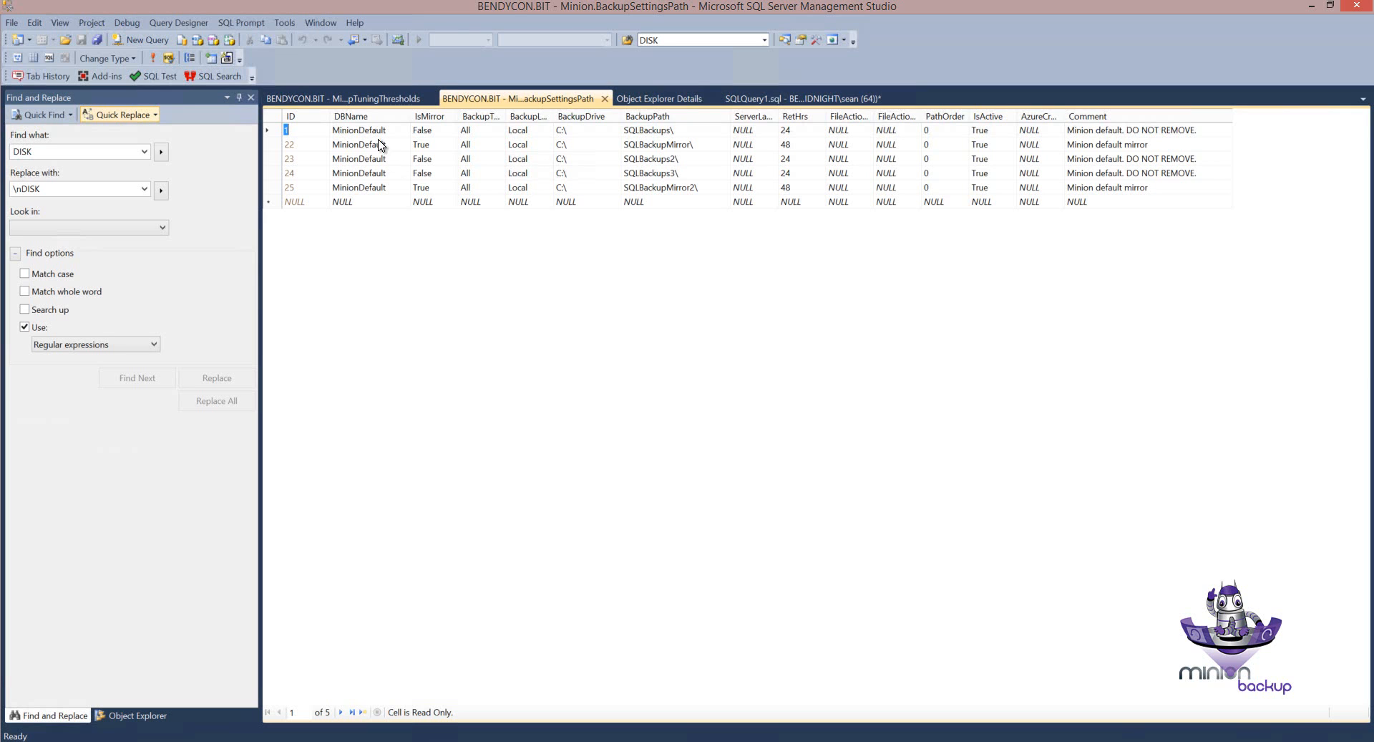
pyautogui.click(753, 101)
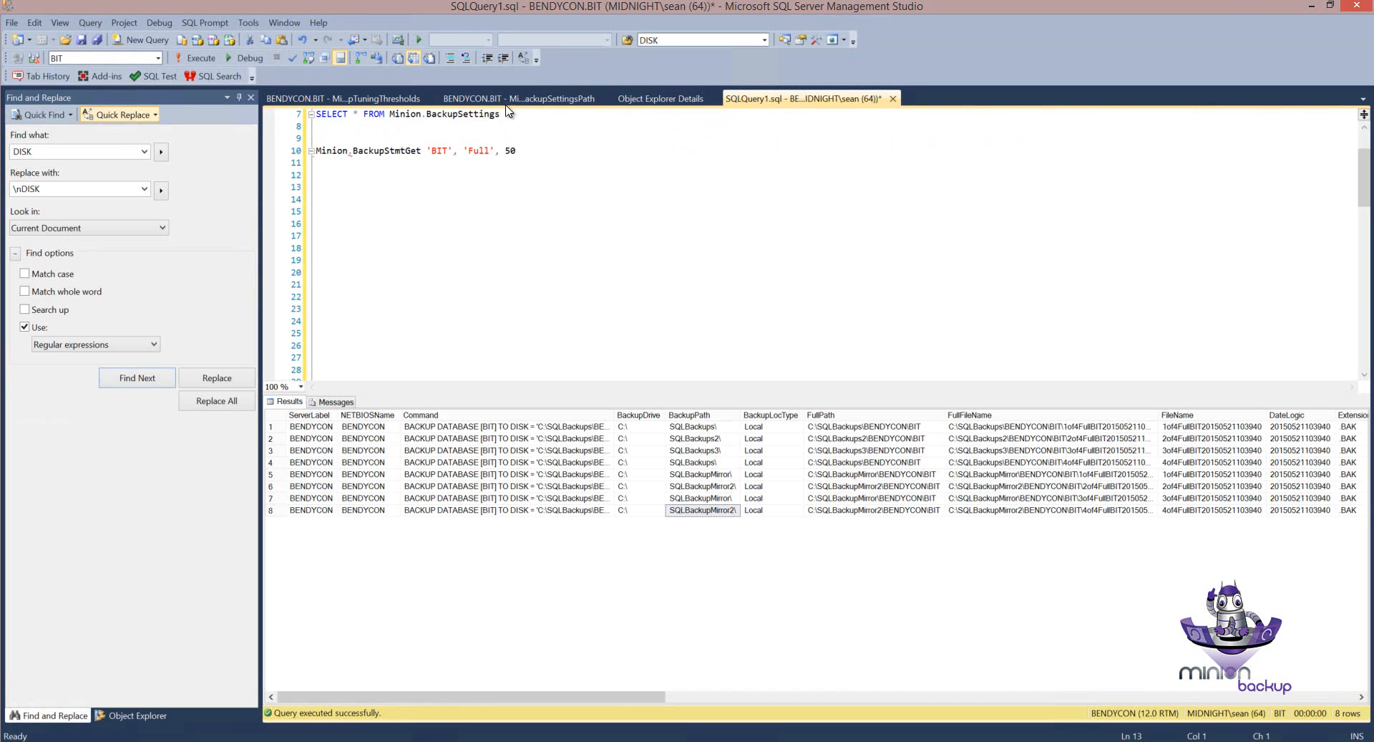
pyautogui.click(511, 99)
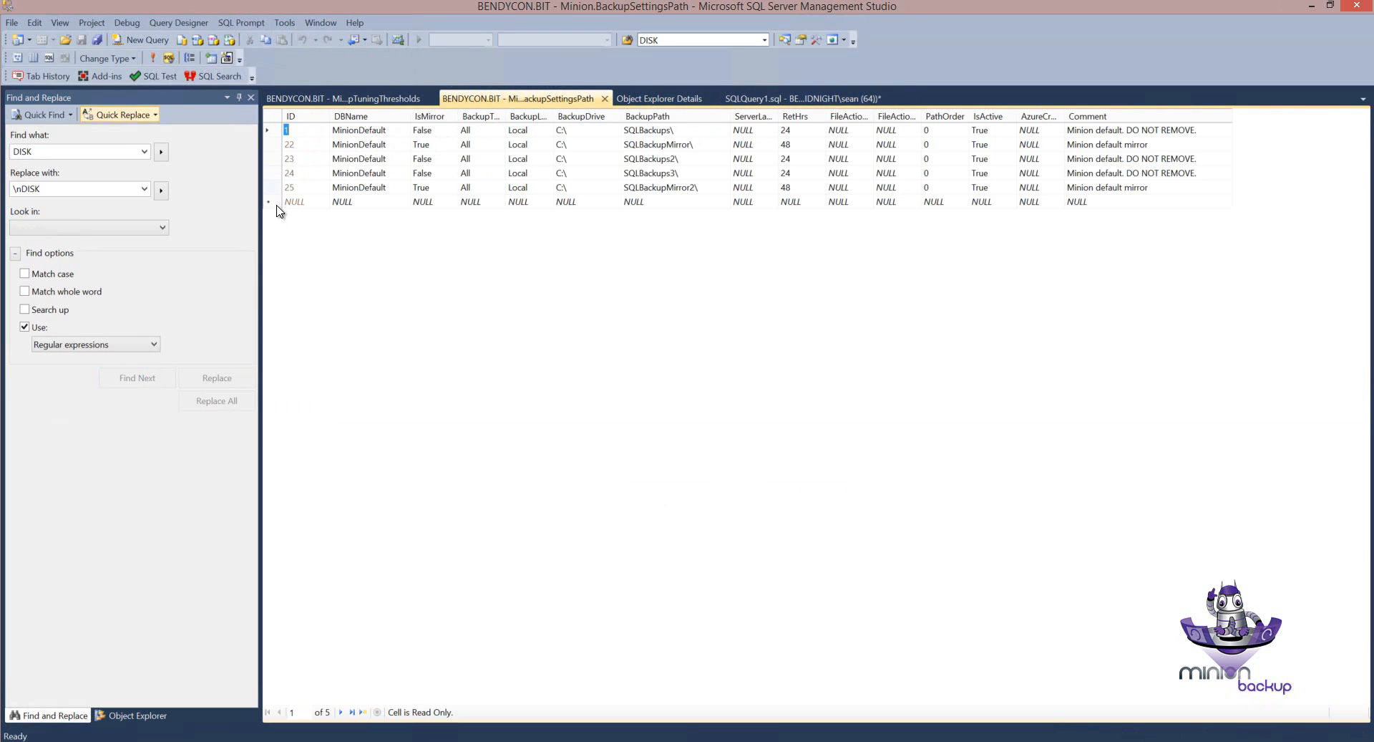
pyautogui.click(275, 132)
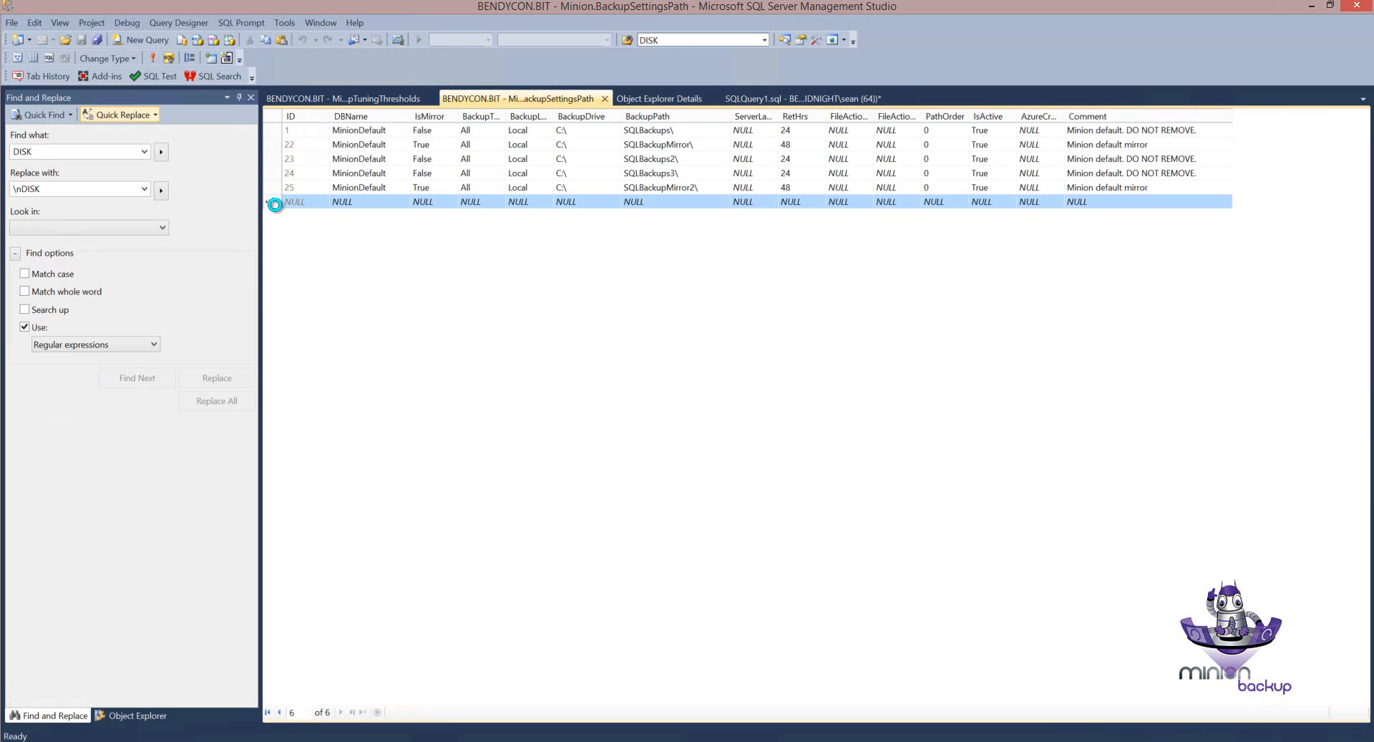
pyautogui.hotkey('ctrl', 'v')
pyautogui.click(351, 197)
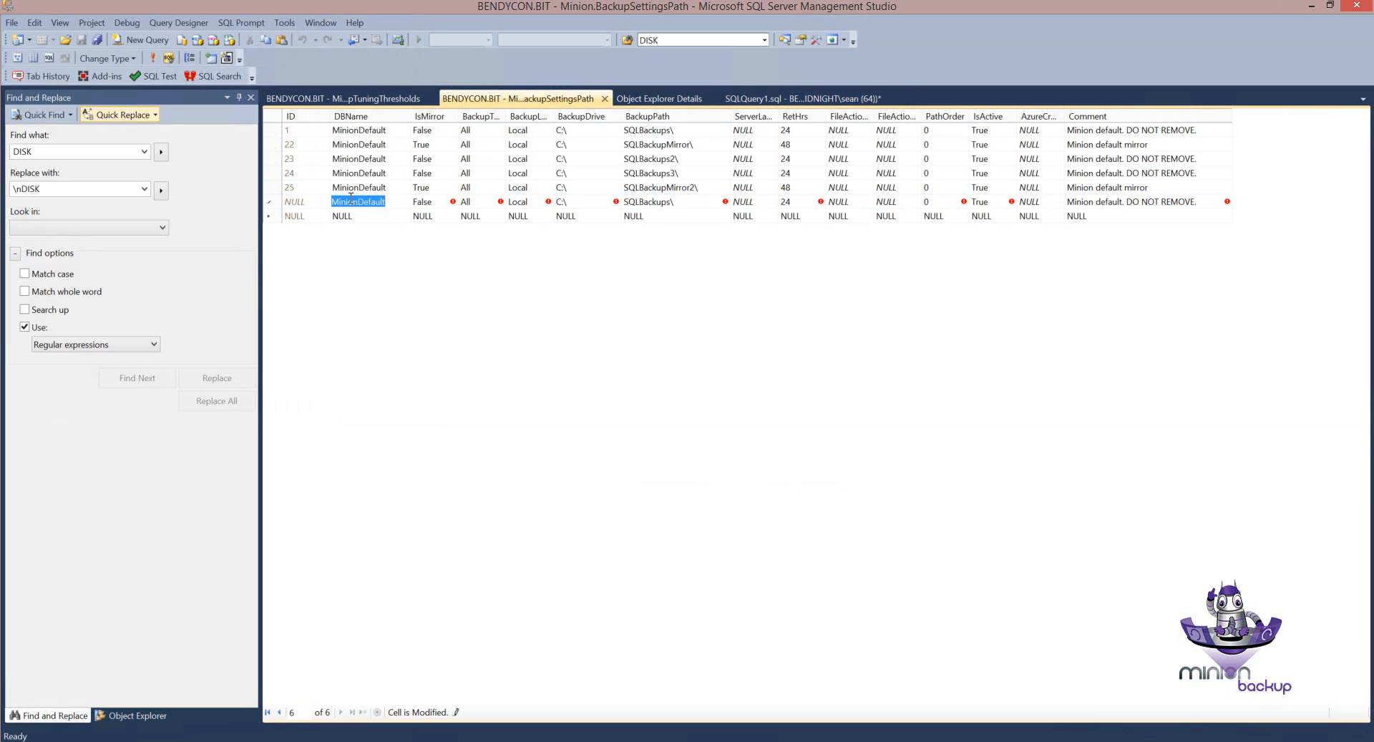
pyautogui.write('BIT')
pyautogui.click(1111, 197)
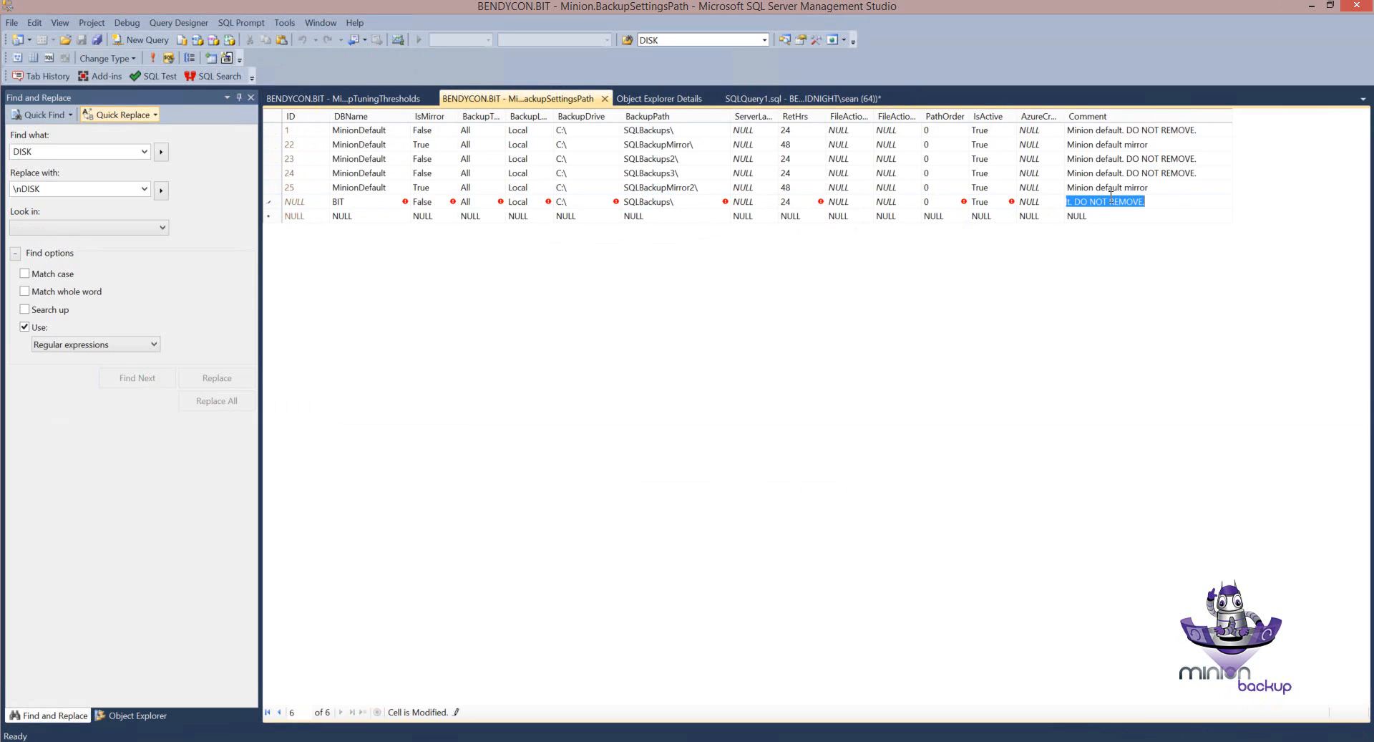
pyautogui.write('BIT')
pyautogui.press('Down')
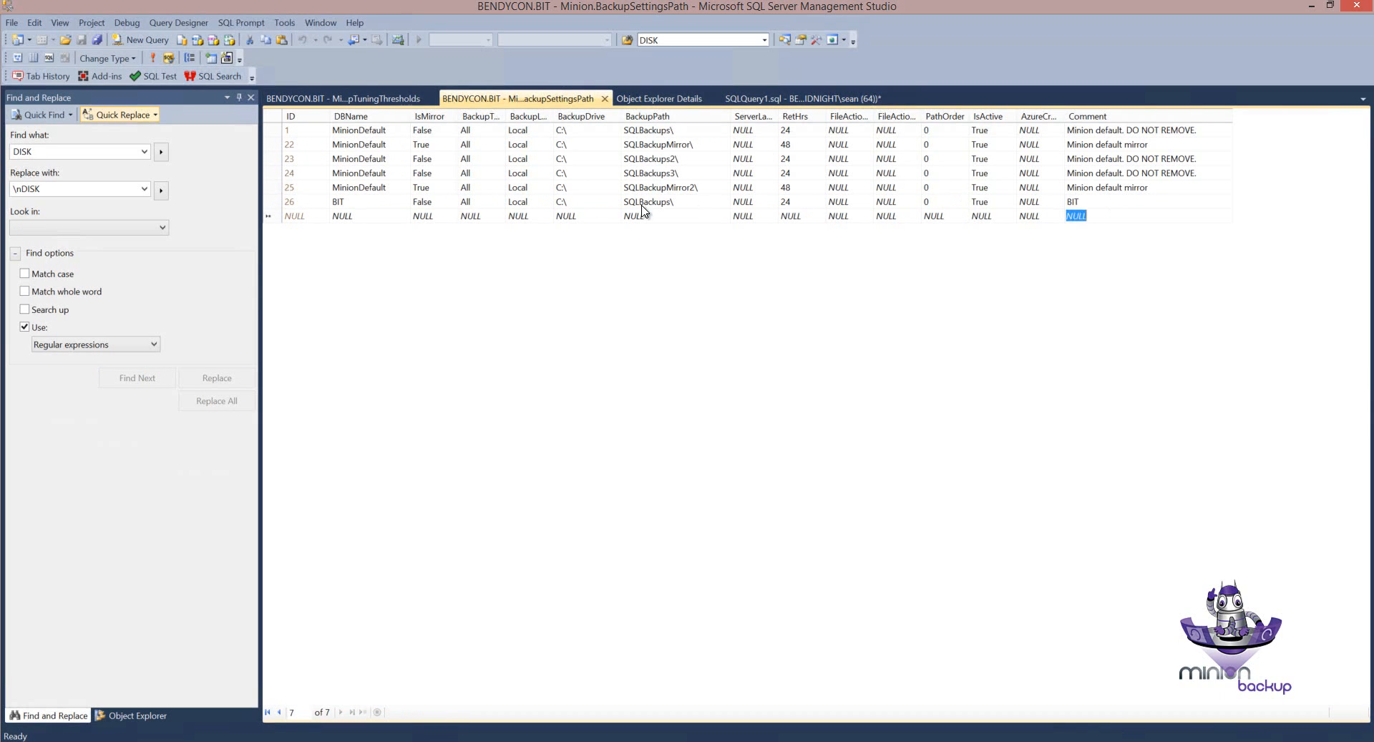
# Step: Set the BackupPath of the new BIT row to SQLBackupsBIT\
pyautogui.click(272, 203)
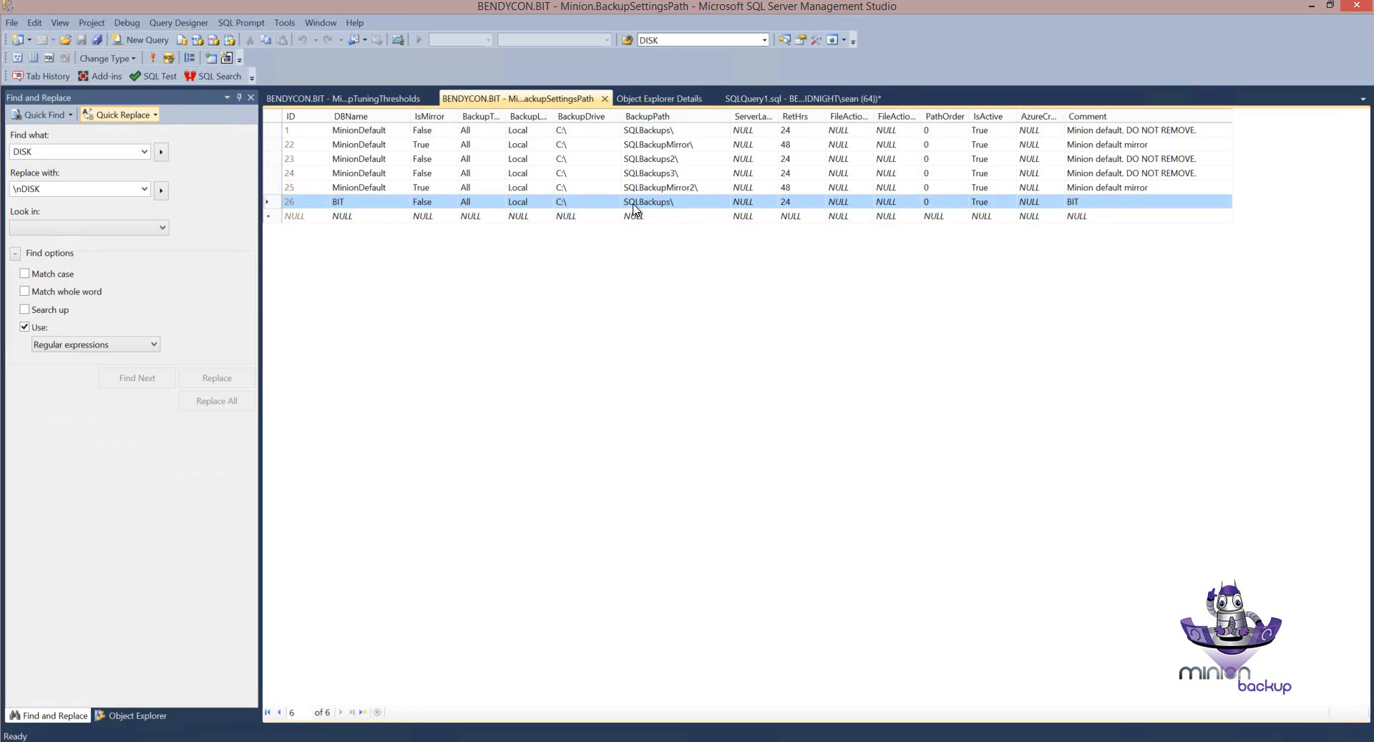
pyautogui.click(665, 203)
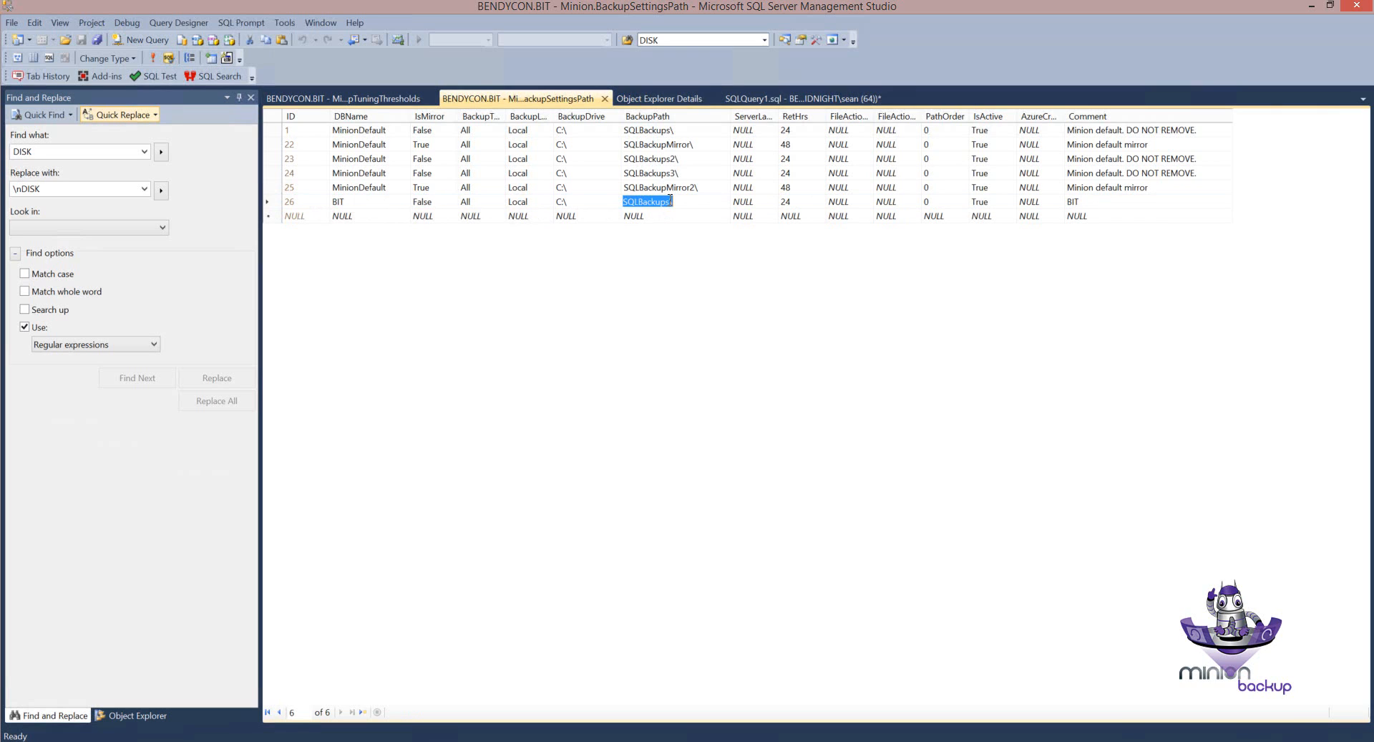
pyautogui.click(710, 203)
pyautogui.press('Left')
pyautogui.write('BIT')
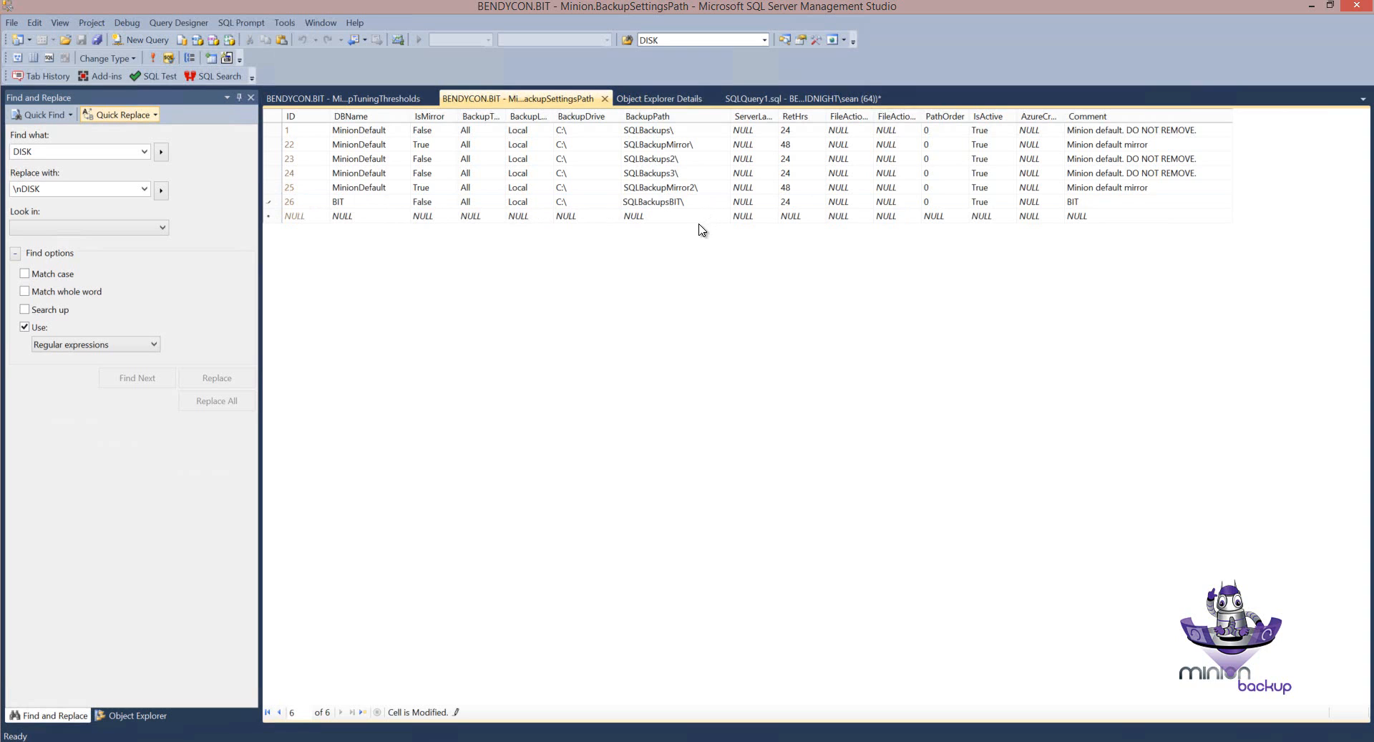
# Step: Save the BIT row, duplicate it into a new row, set the copy's IsMirror to True, and save it
pyautogui.click(276, 203)
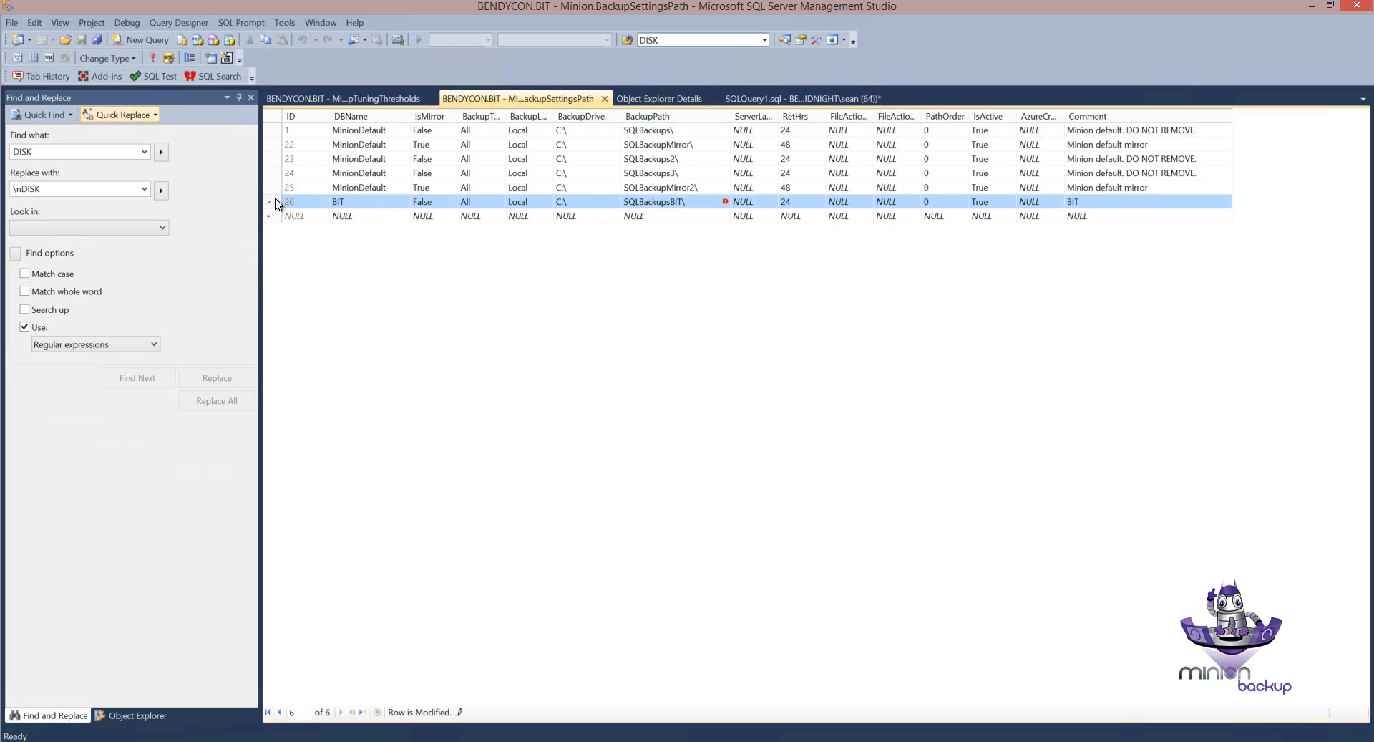
pyautogui.click(270, 216)
pyautogui.write('BIT\tFalse\tAll\tLocal\tC:\\\tSQLBackupsBIT\\\tNULL\t24\tNULL\tNULL\t0\tTrue\tNULL\tBIT')
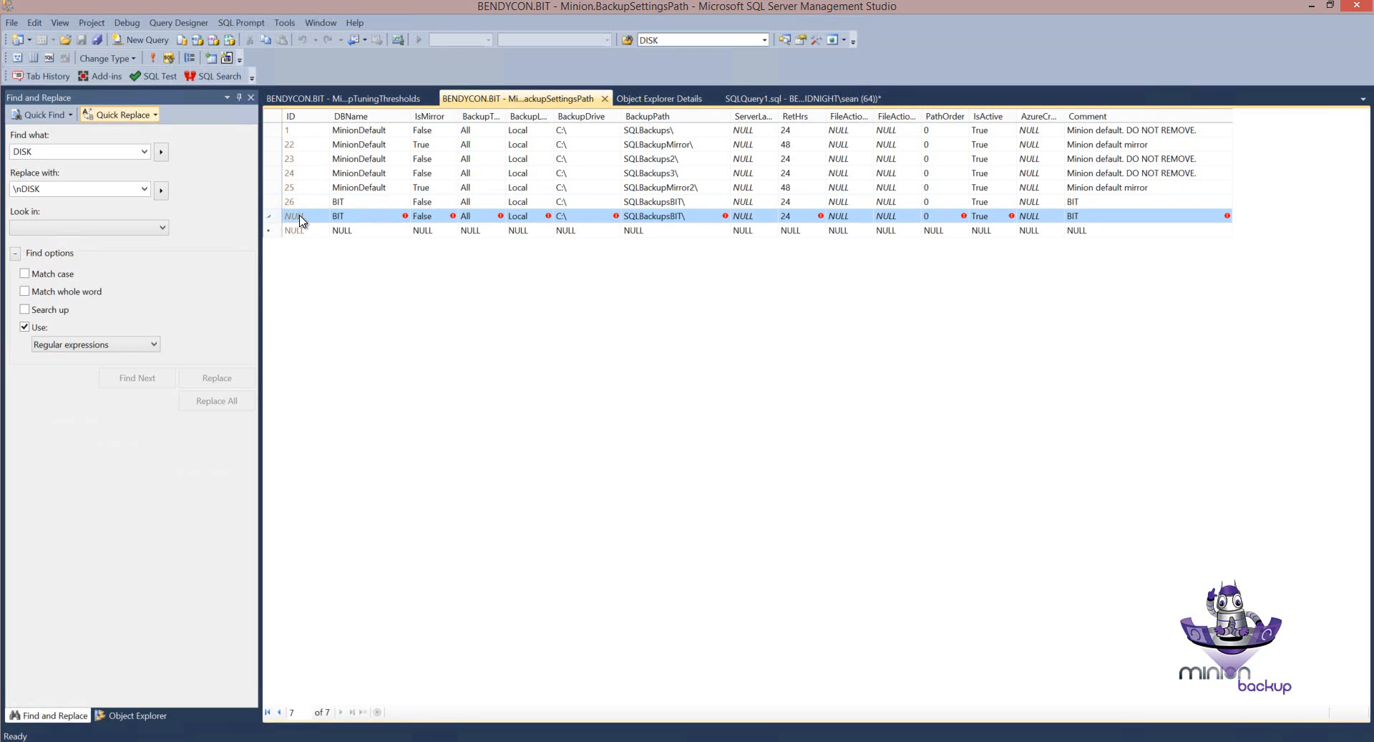
pyautogui.click(423, 216)
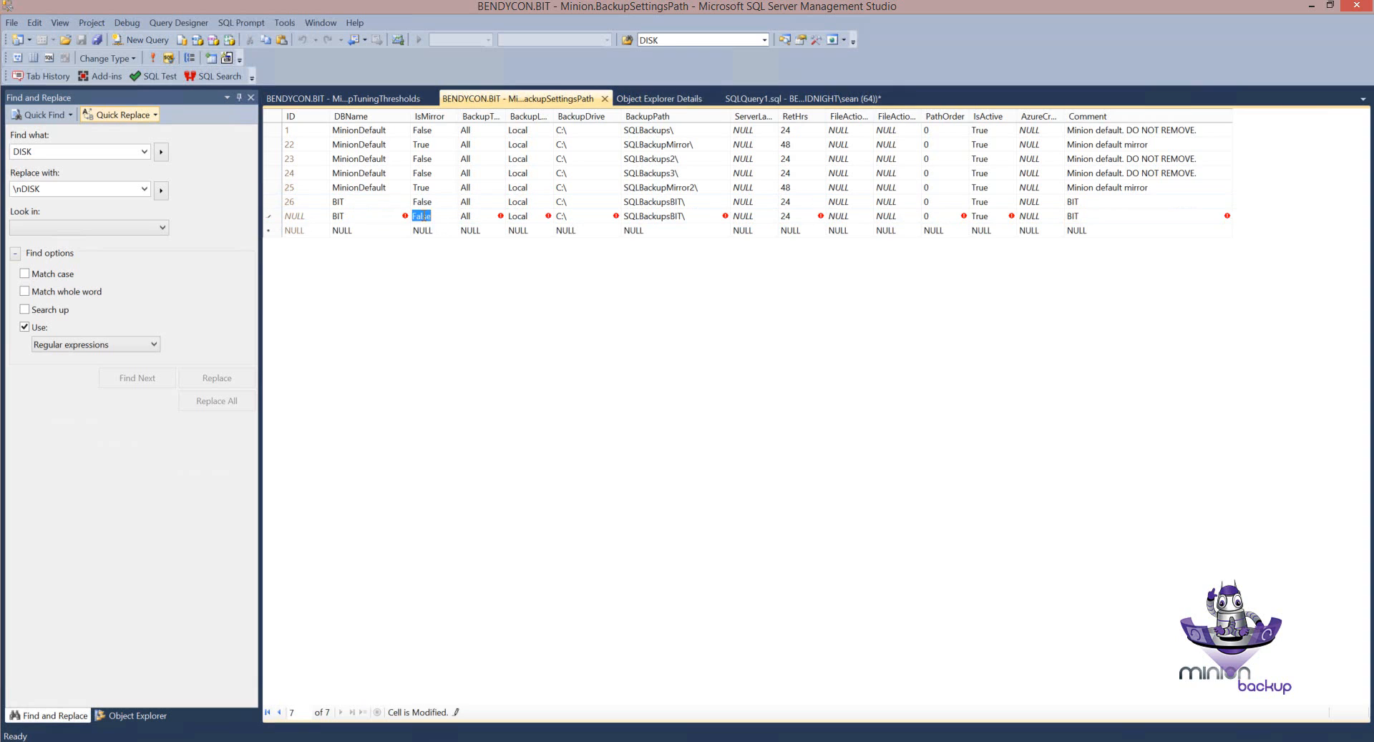
pyautogui.write('True')
pyautogui.press('Down')
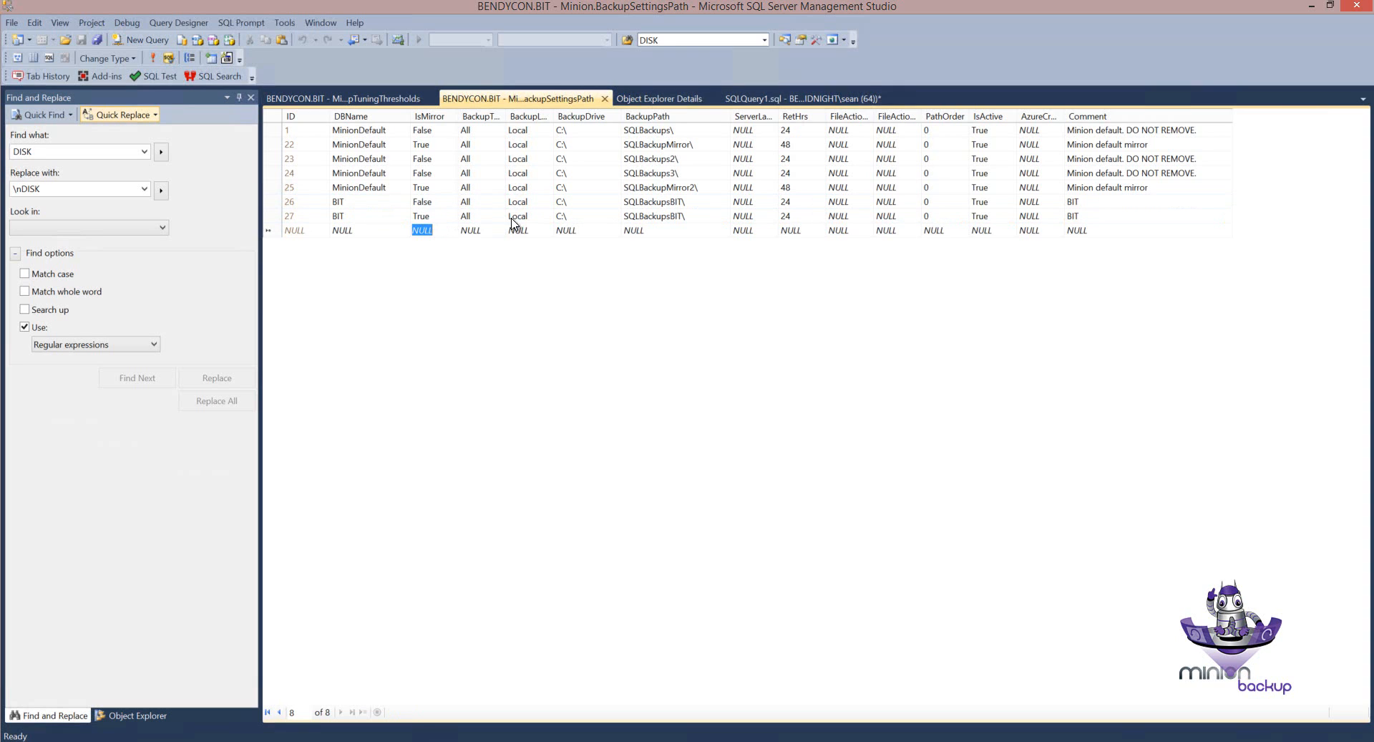
# Step: Set the BIT mirror row's BackupPath to SQLBackupsBITMirror\ and save the row
pyautogui.click(684, 219)
pyautogui.click(685, 213)
pyautogui.write('Mirror')
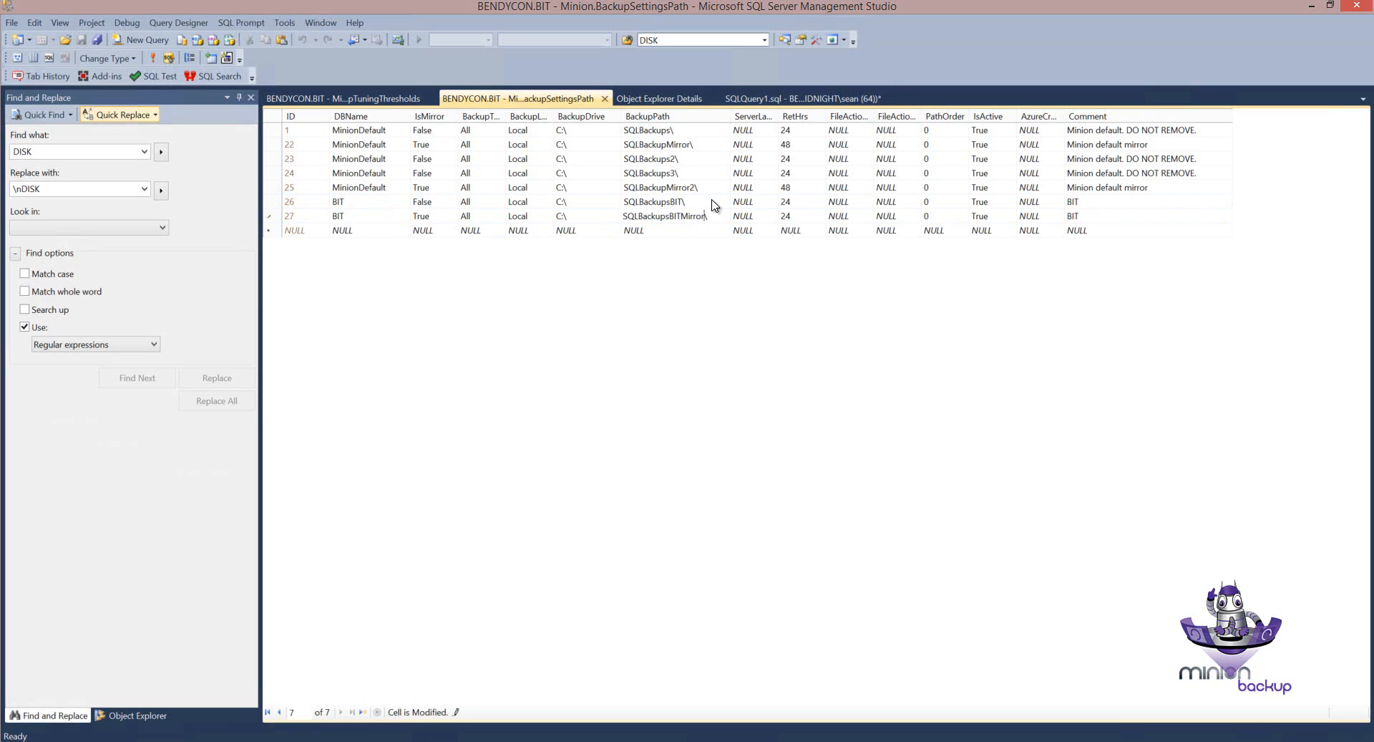
pyautogui.press('Down')
# Step: Compare the two BIT rows of Minion.BackupSettingsPath, including their DBName and IsMirror values
pyautogui.click(278, 203)
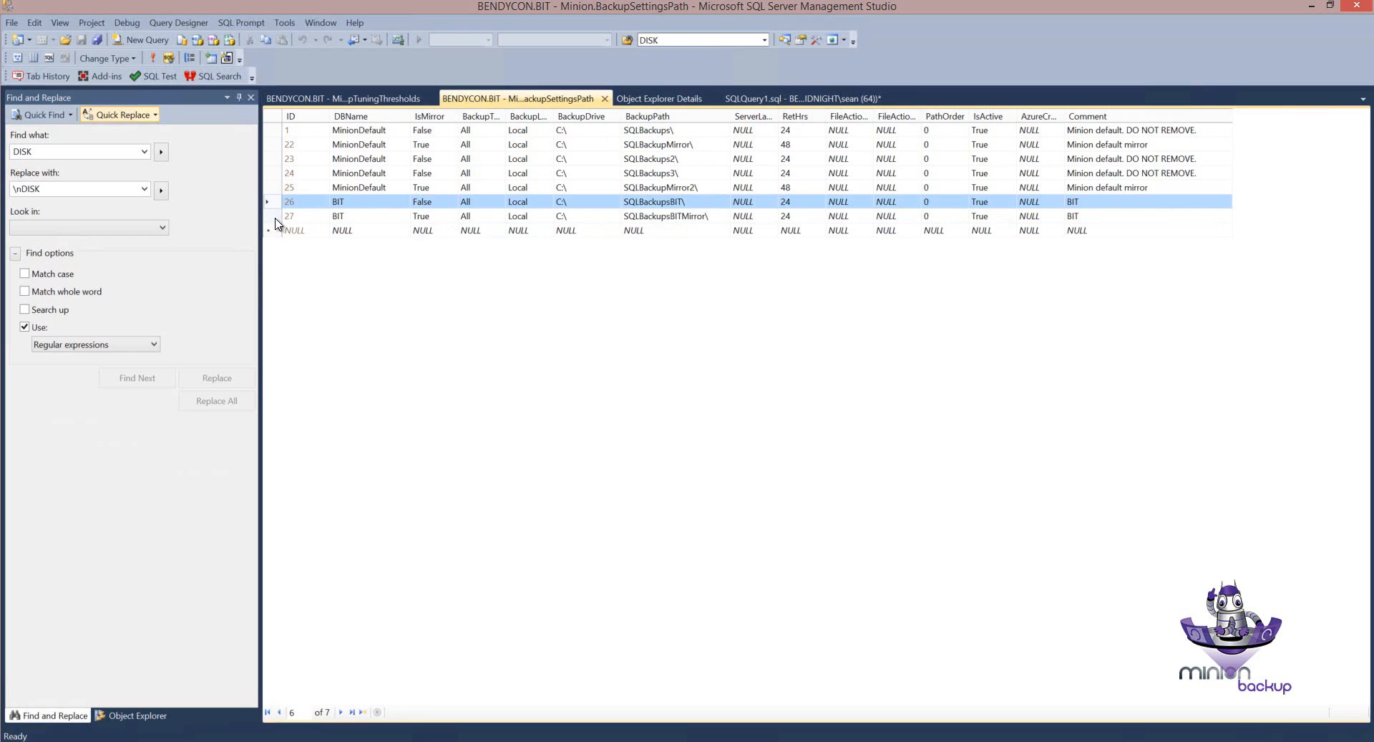
pyautogui.click(277, 216)
pyautogui.click(278, 202)
pyautogui.click(277, 217)
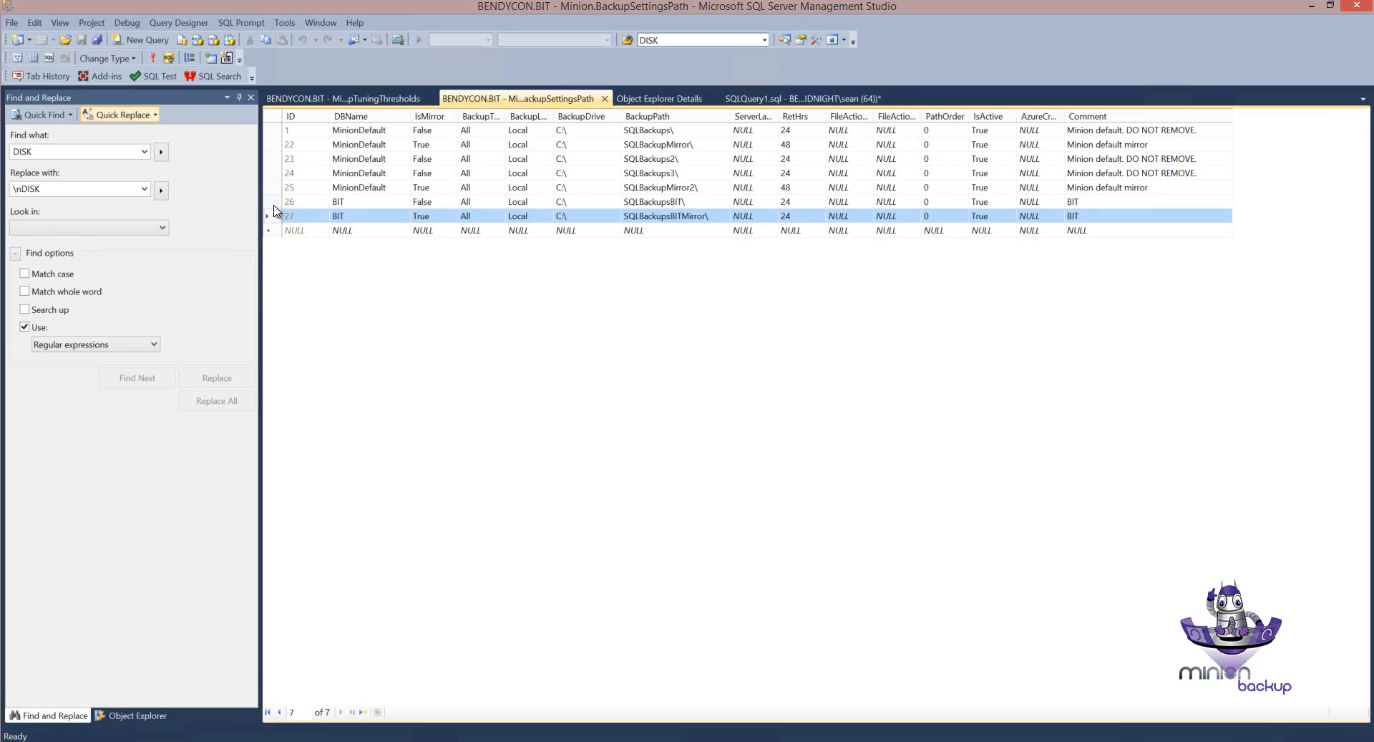
pyautogui.click(275, 207)
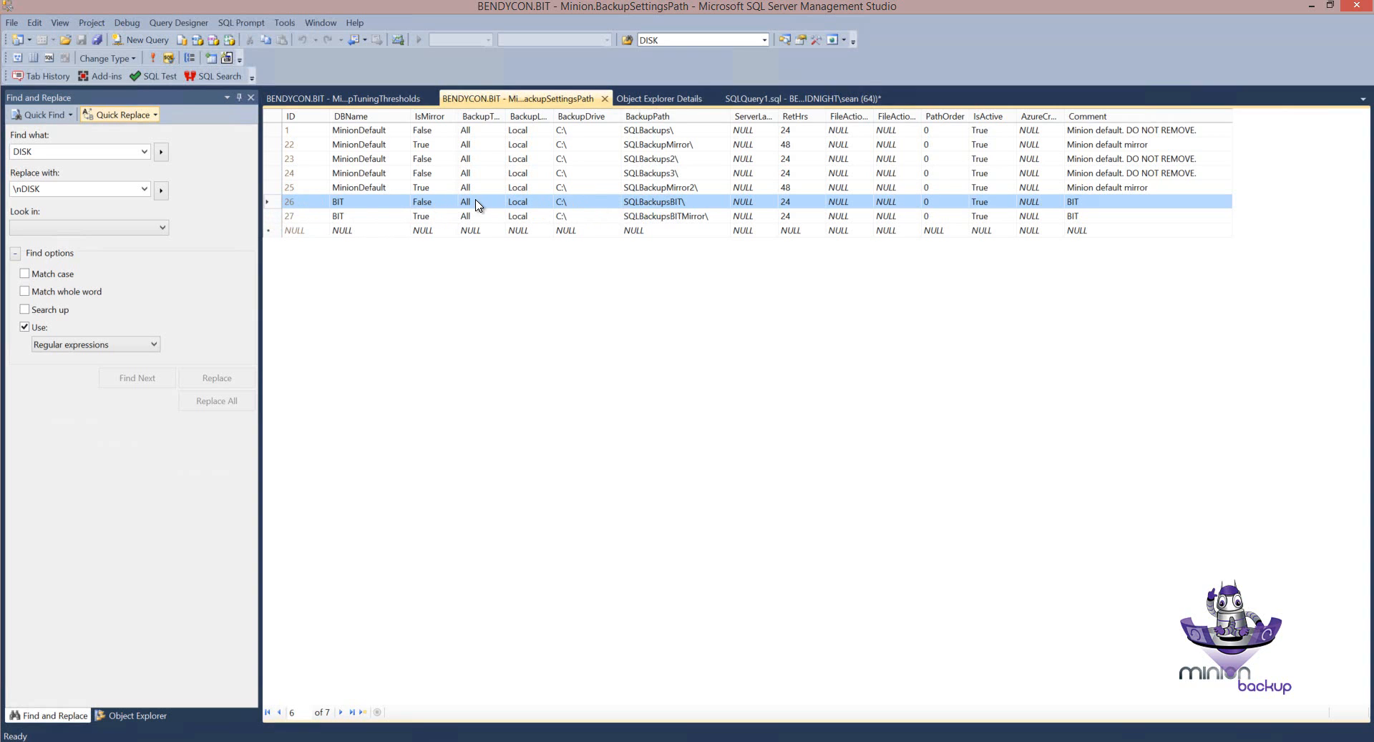
pyautogui.click(272, 215)
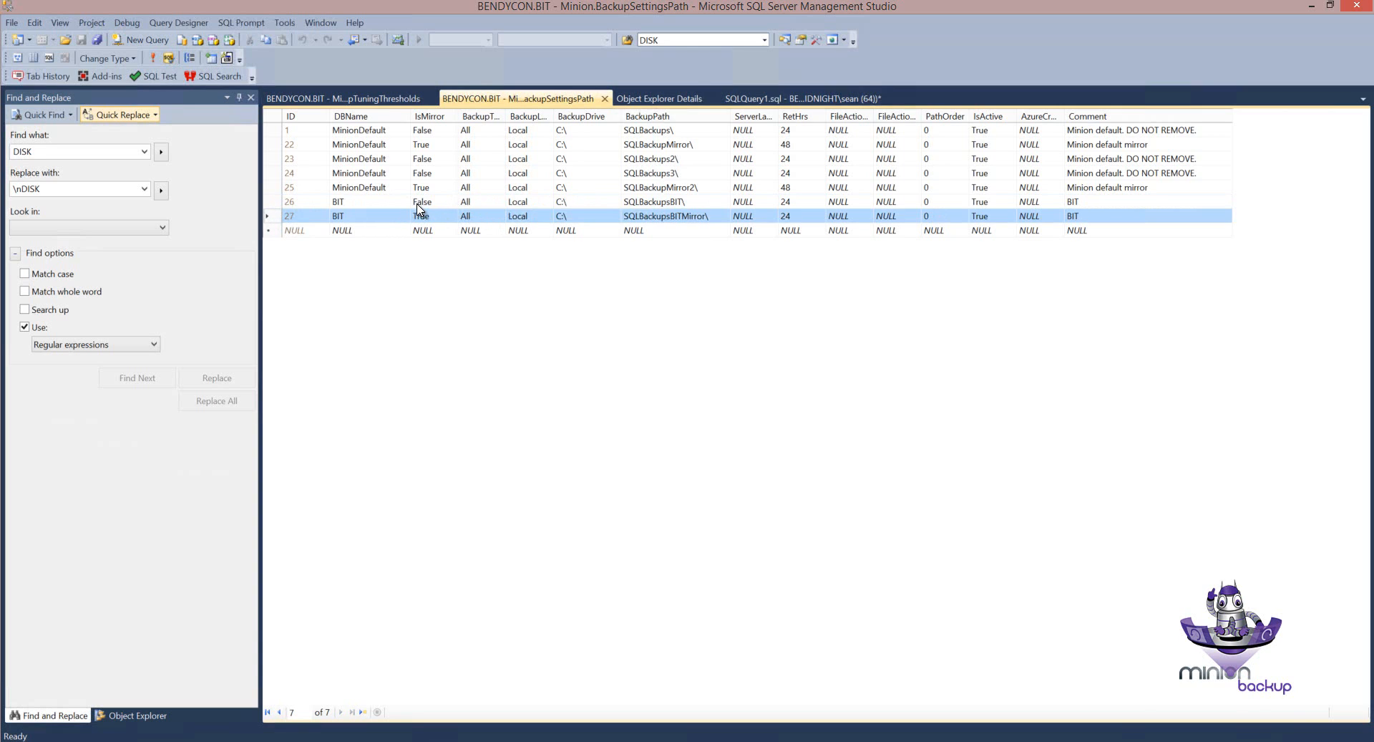
pyautogui.click(342, 204)
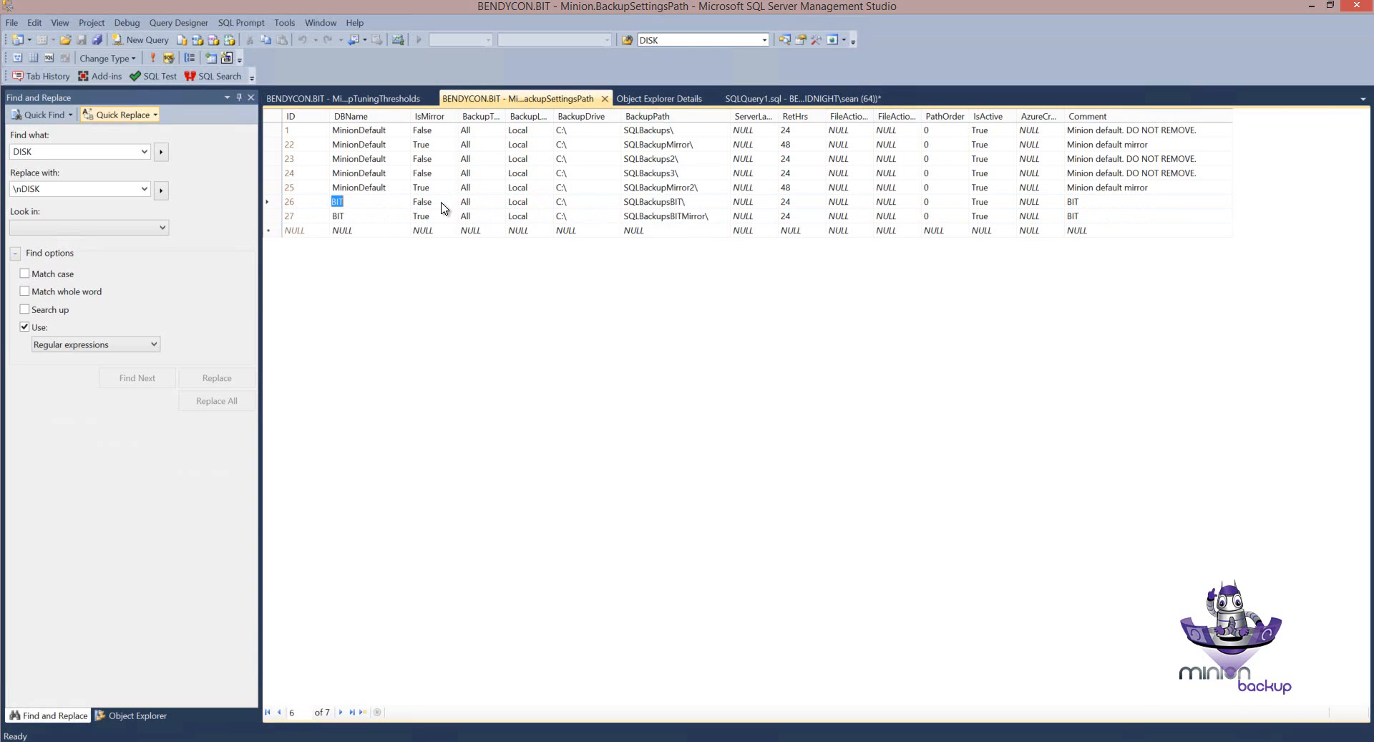
pyautogui.press('Down')
pyautogui.click(430, 202)
# Step: Rerun Minion.BackupStmtGet 'BIT', 'Full', 50 and examine the BackupPath column of the results
pyautogui.click(731, 106)
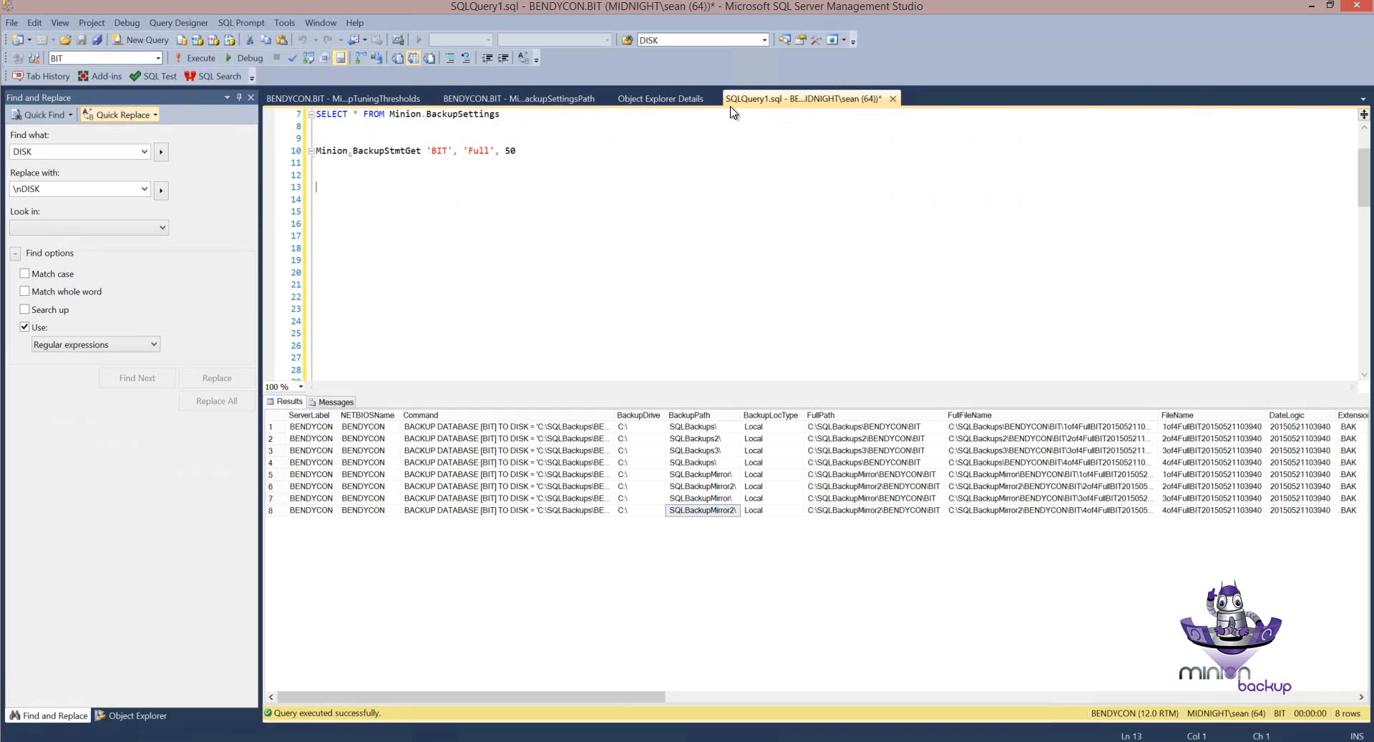
pyautogui.moveTo(521, 152); pyautogui.dragTo(315, 151)
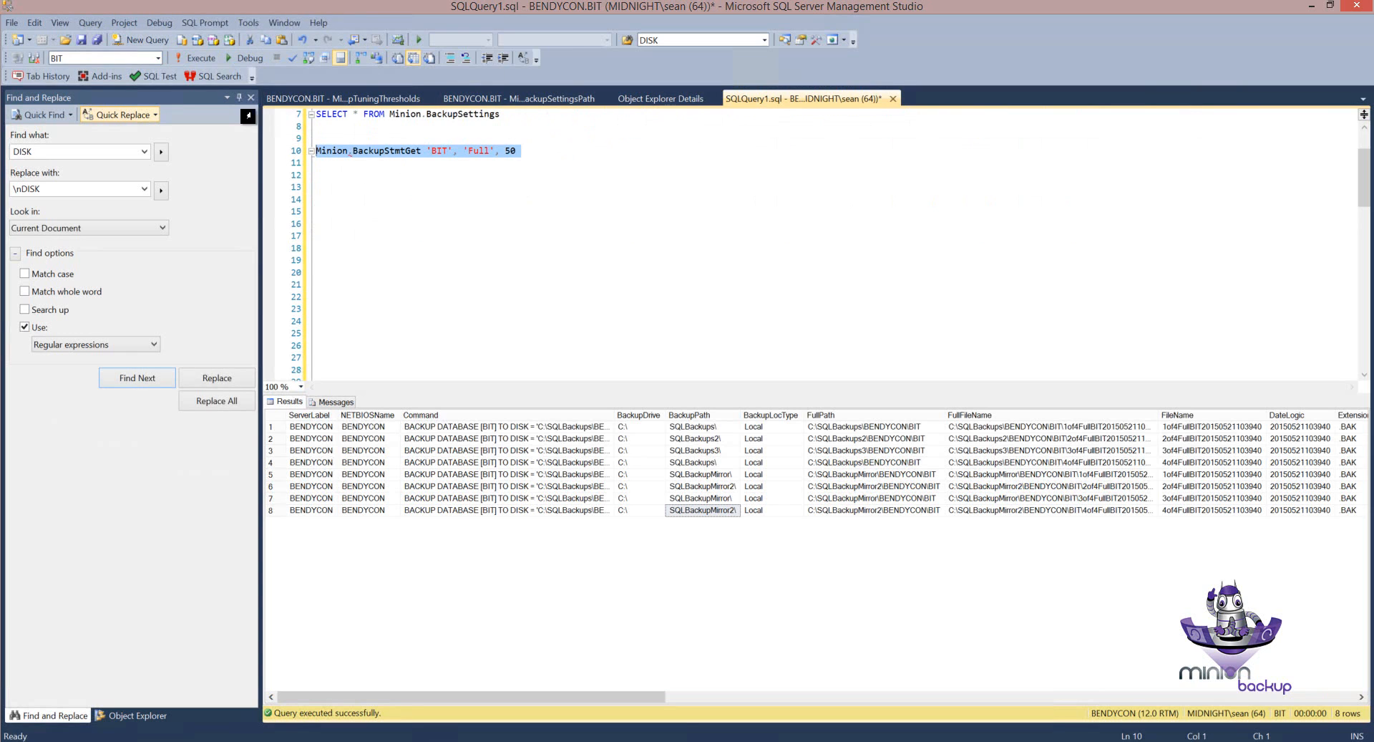
pyautogui.click(198, 58)
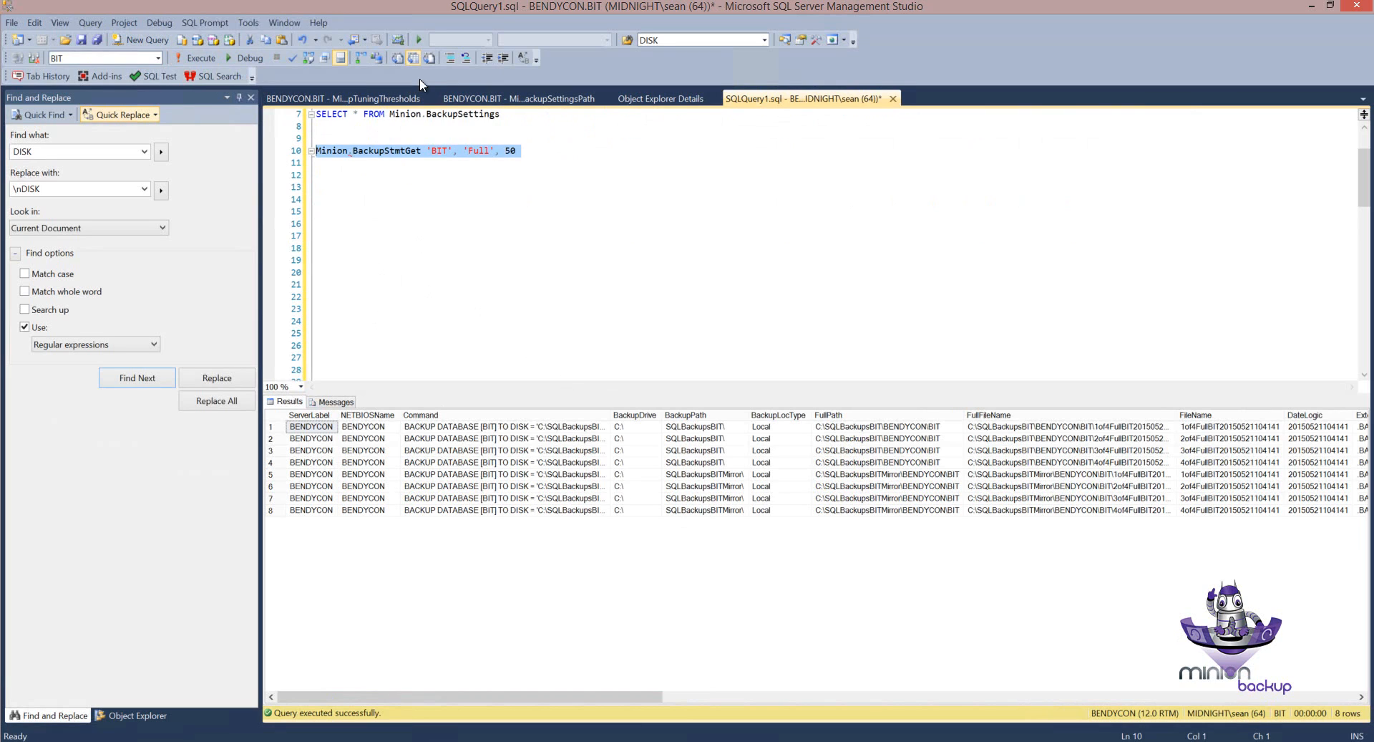
pyautogui.click(680, 417)
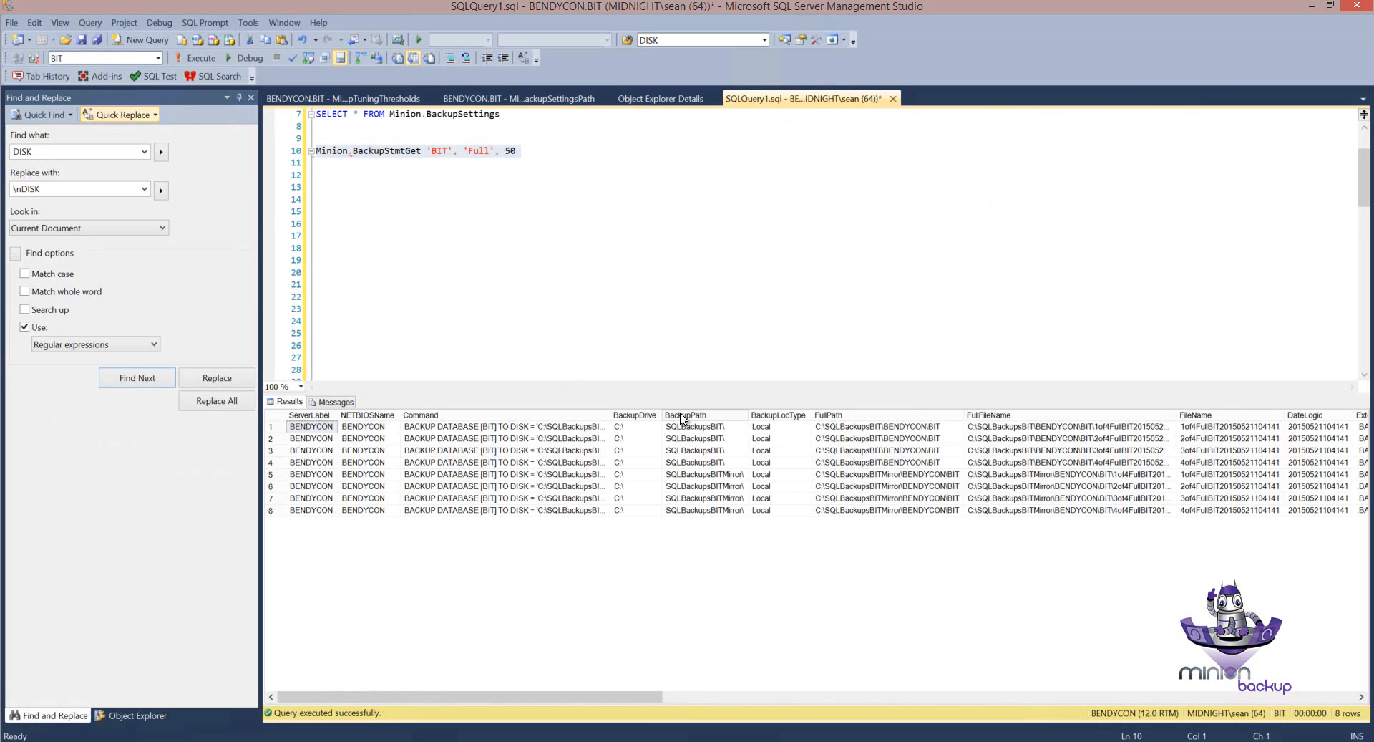
# Step: Check the BIT rows' backup type, change the Minion.BackupStmtGet backup type parameter to 'Log', and execute the statement
pyautogui.click(473, 99)
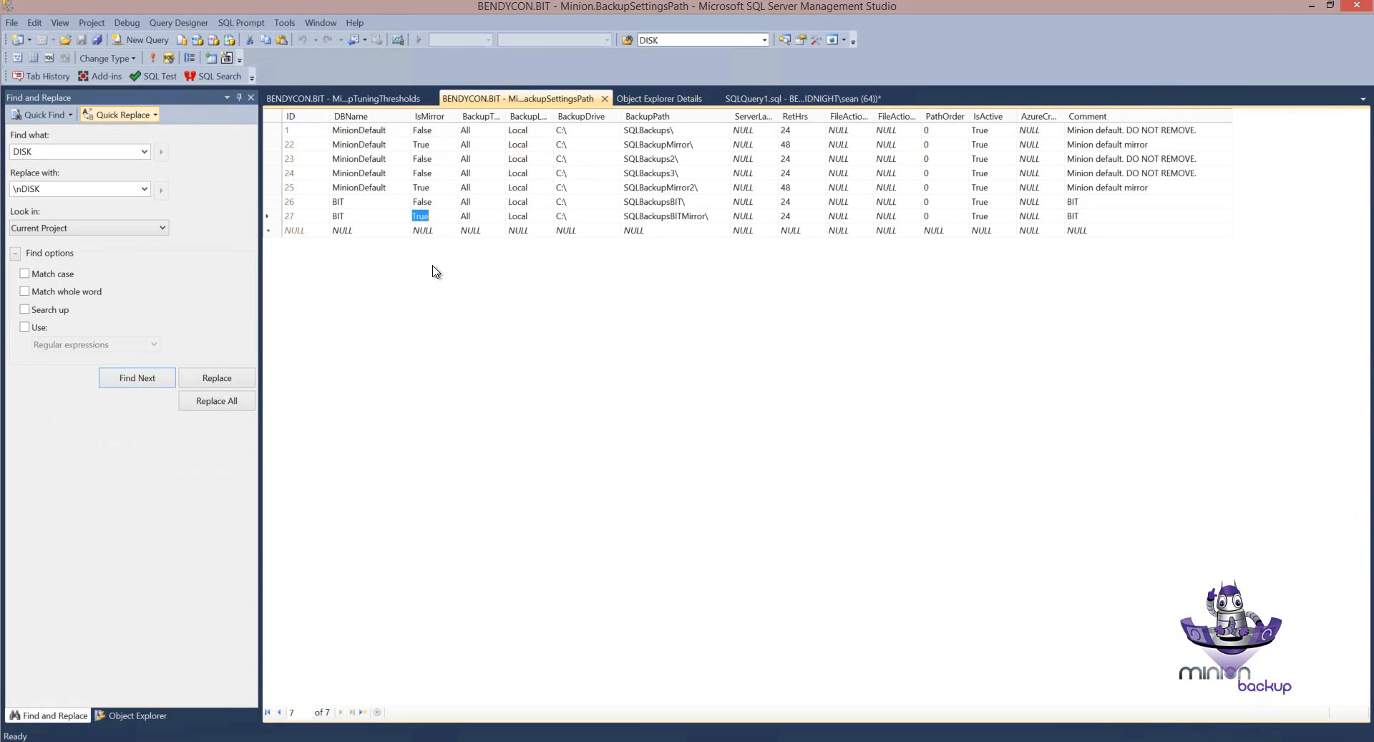
pyautogui.click(465, 202)
pyautogui.click(759, 99)
pyautogui.doubleClick(491, 151)
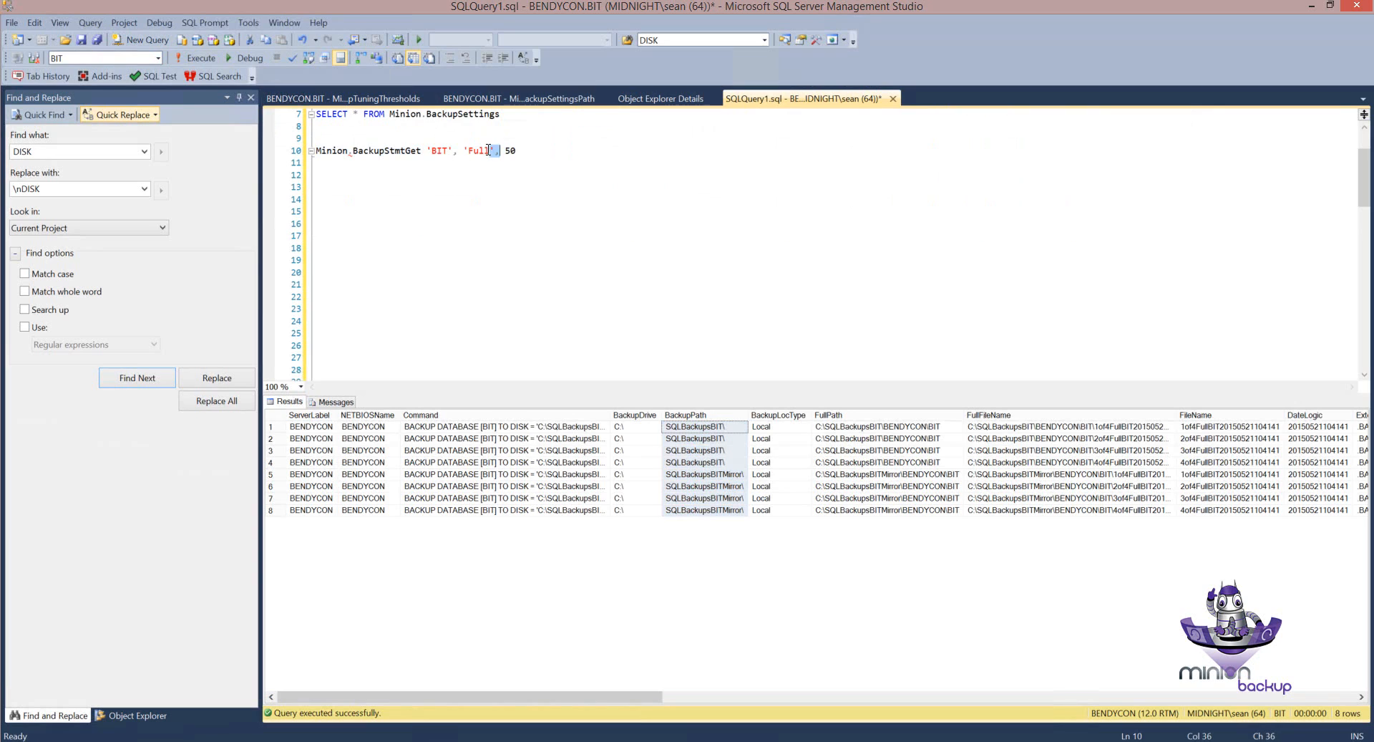
pyautogui.doubleClick(483, 151)
pyautogui.write('Log')
pyautogui.moveTo(329, 157); pyautogui.dragTo(295, 146)
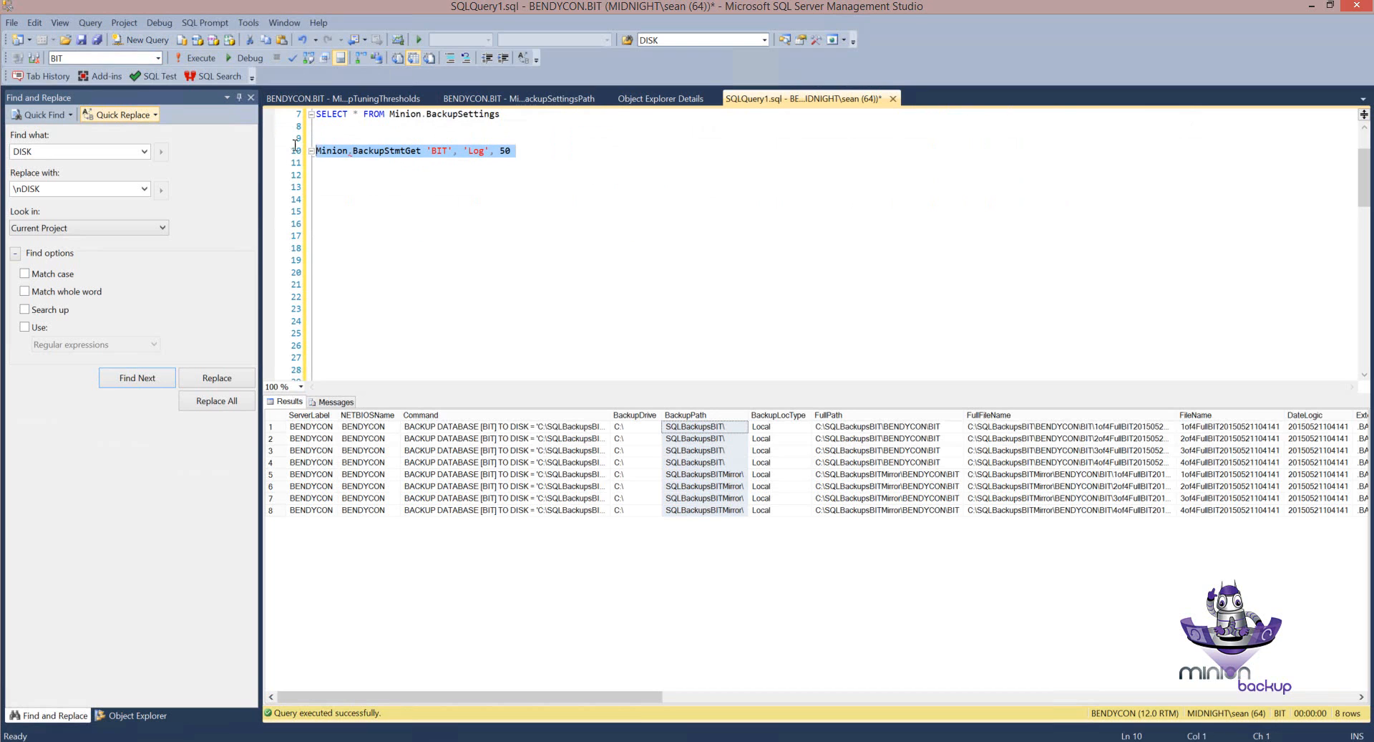
pyautogui.click(200, 60)
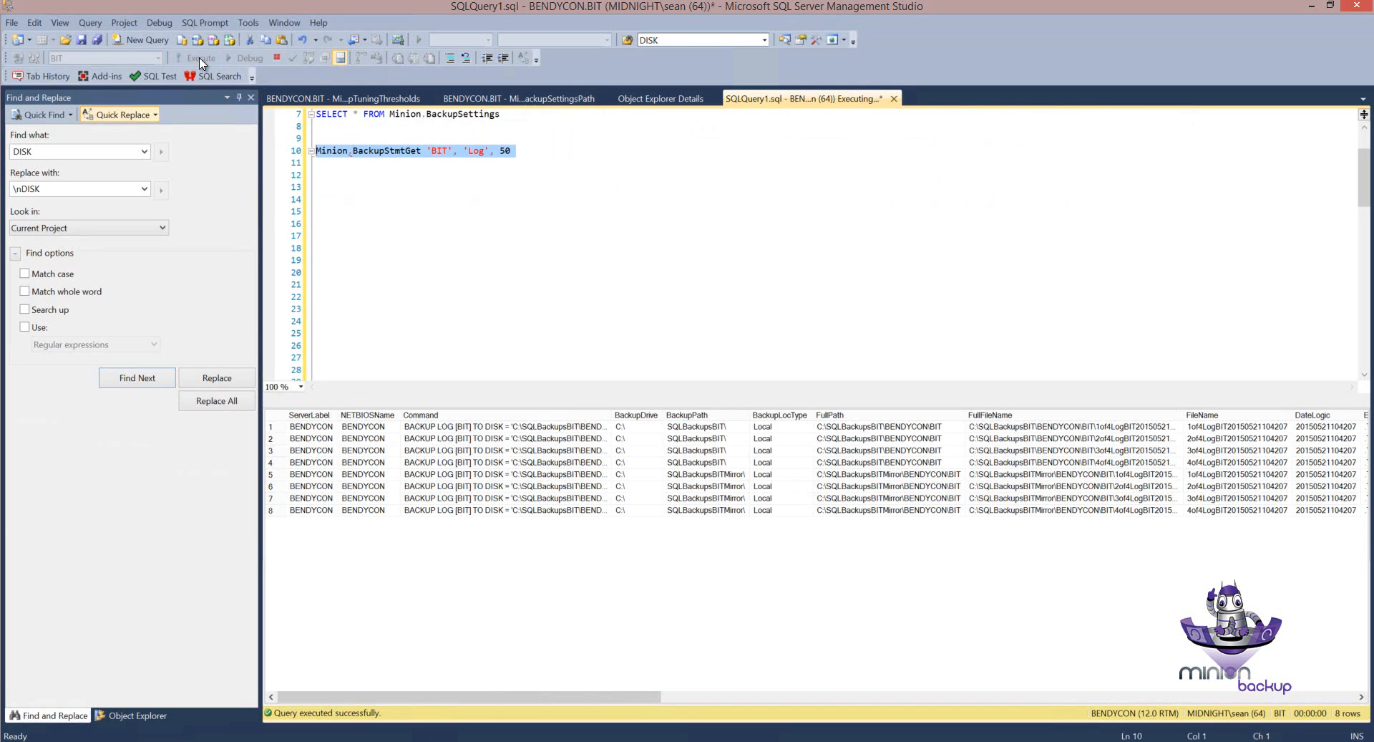
# Step: Widen the BackupType column of Minion.BackupSettingsPath so its full heading fits
pyautogui.click(475, 99)
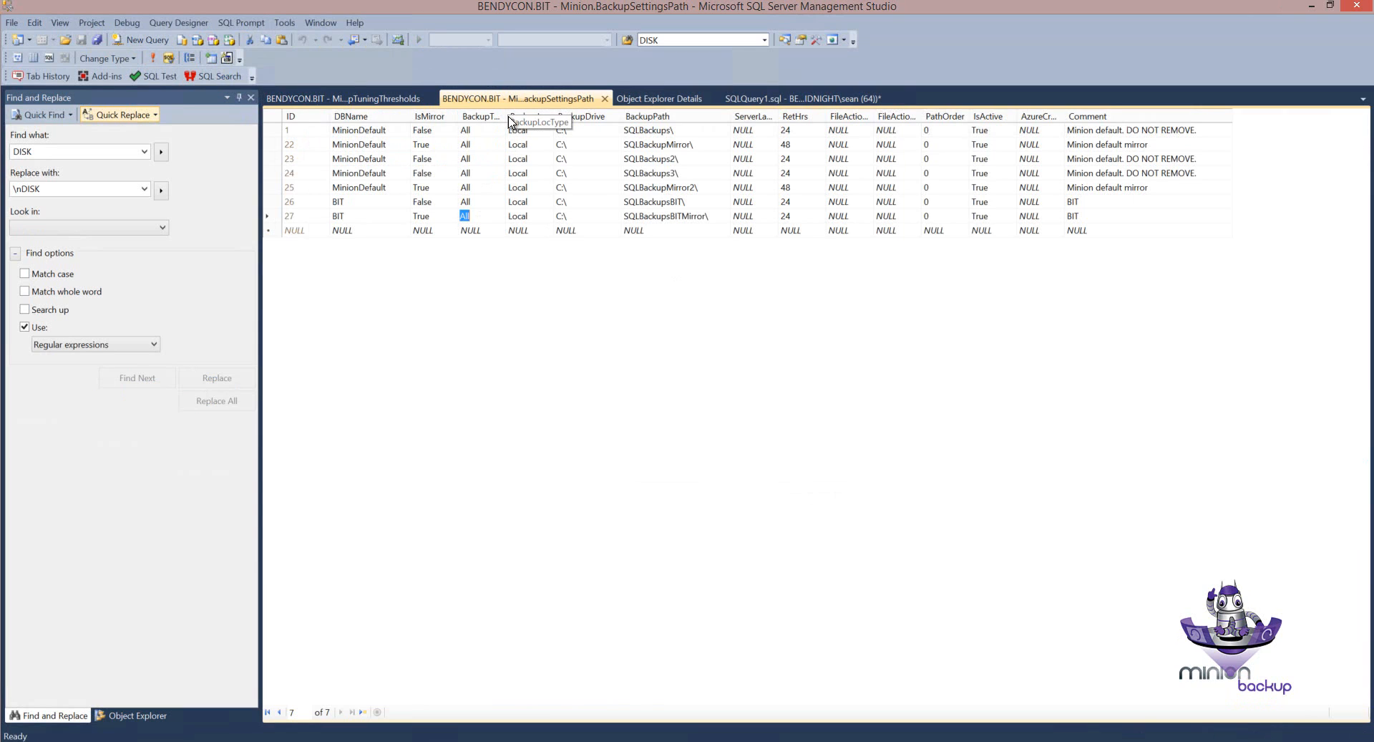
pyautogui.moveTo(506, 116); pyautogui.dragTo(537, 116)
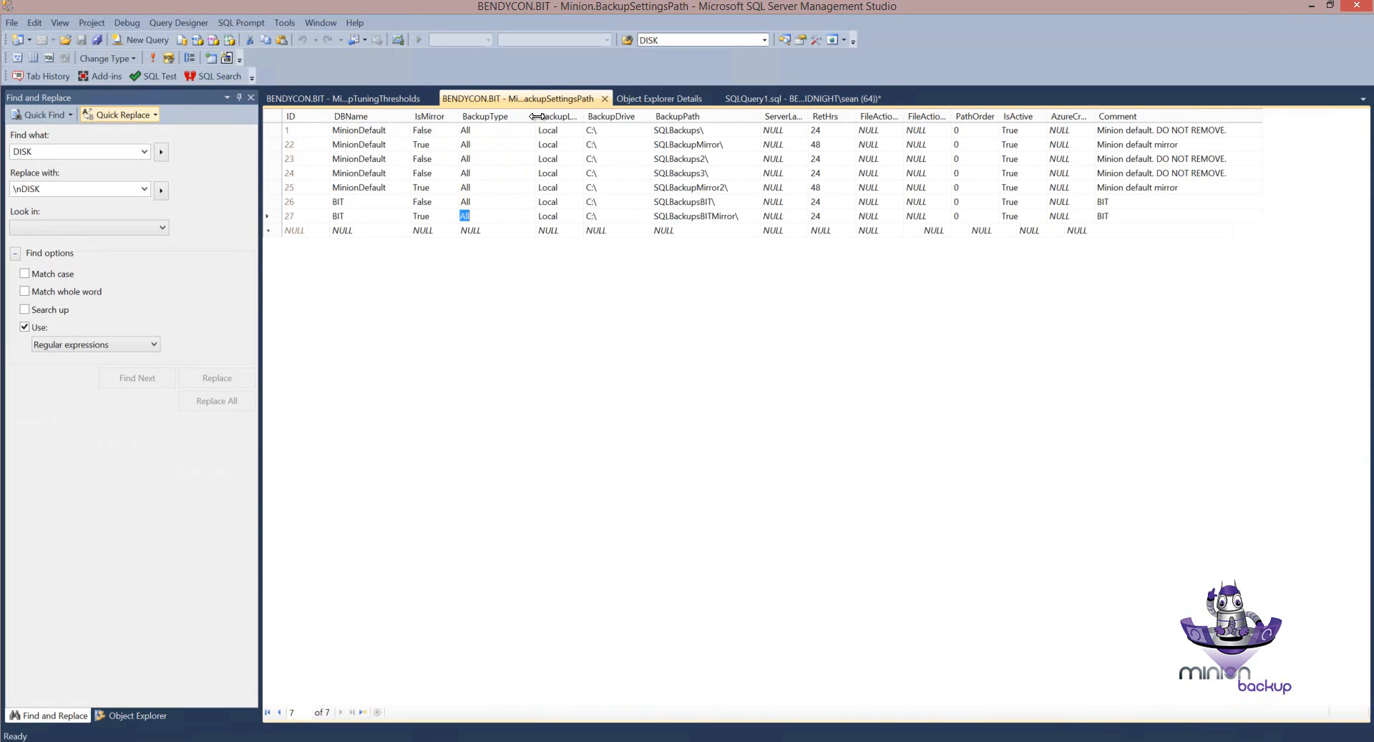
# Step: Set BackupType to Full in both BIT rows of Minion.BackupSettingsPath
pyautogui.click(475, 201)
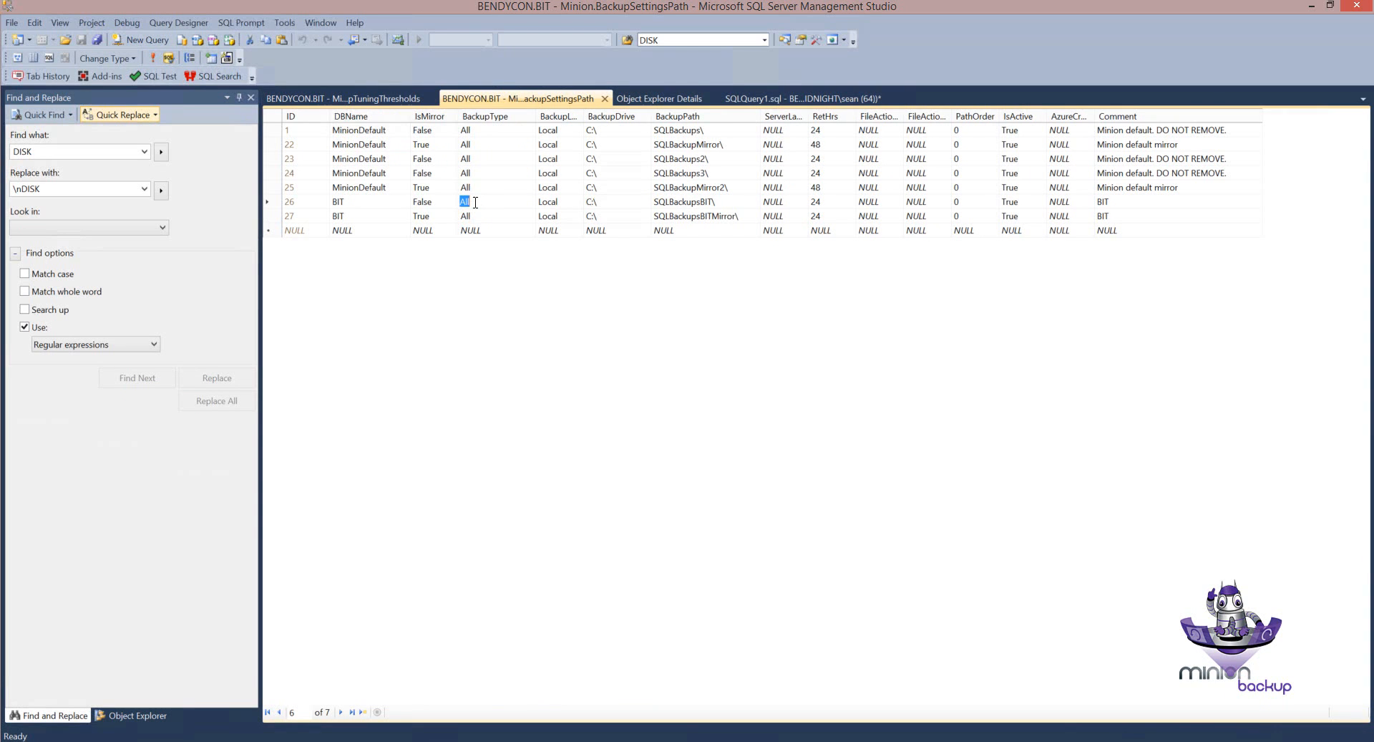
pyautogui.write('Fu')
pyautogui.click(474, 215)
pyautogui.write('Full')
pyautogui.press('Down')
# Step: Rerun Minion.BackupStmtGet 'BIT', 'Log', 50 and examine the Command column of the results
pyautogui.click(781, 98)
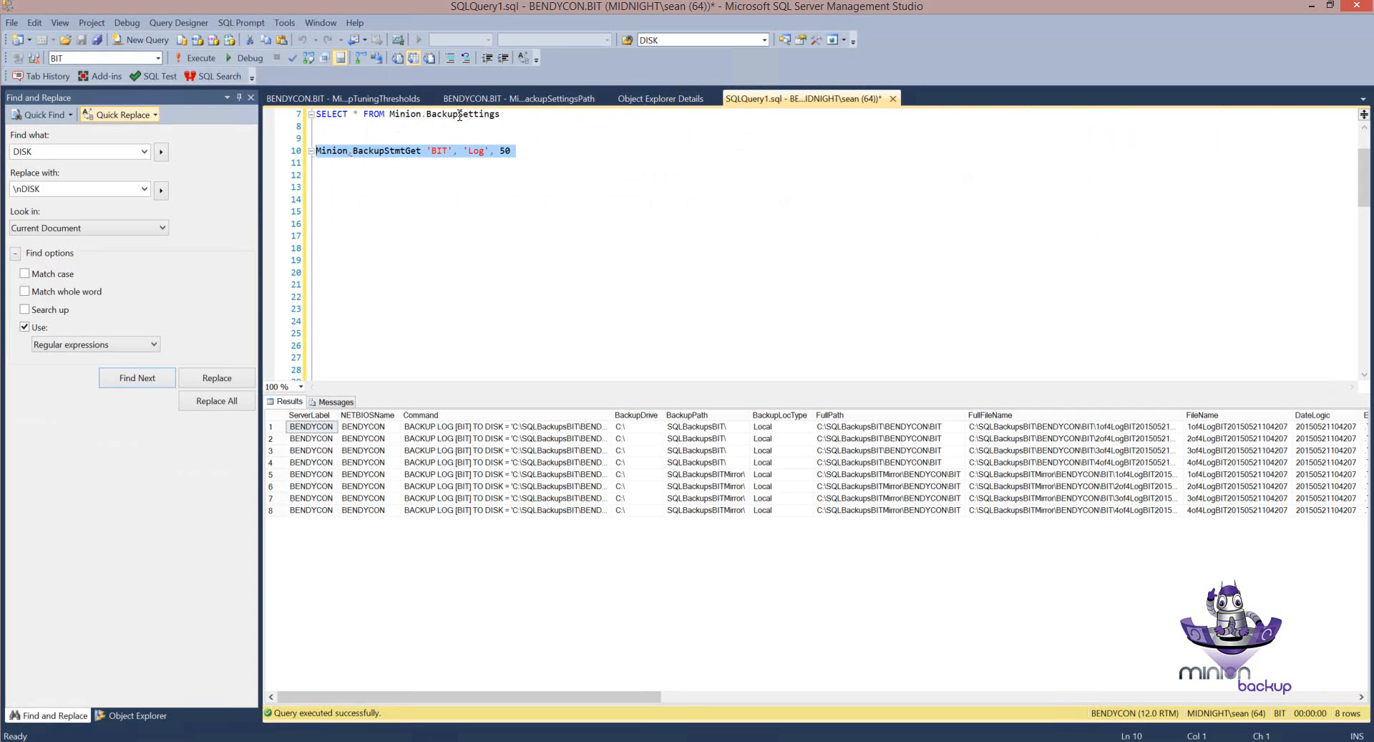
pyautogui.click(197, 58)
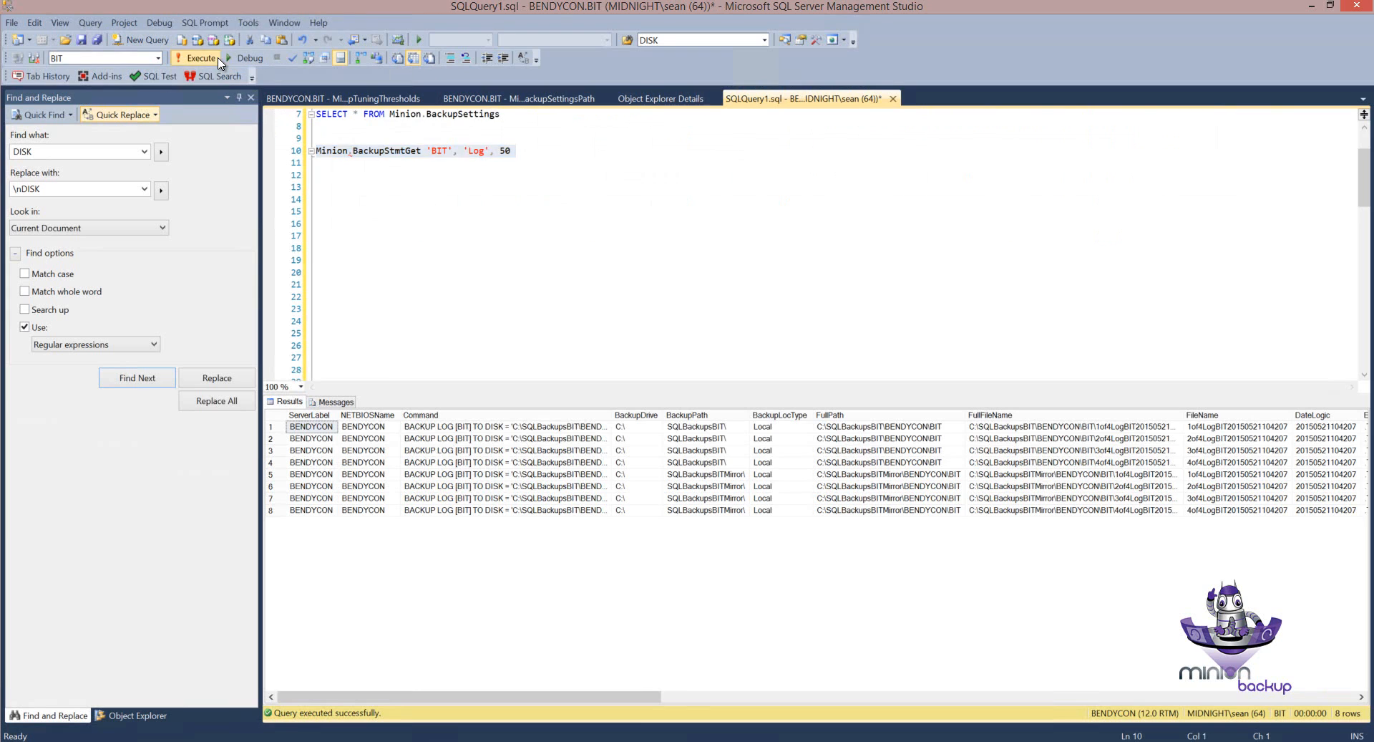
pyautogui.click(420, 414)
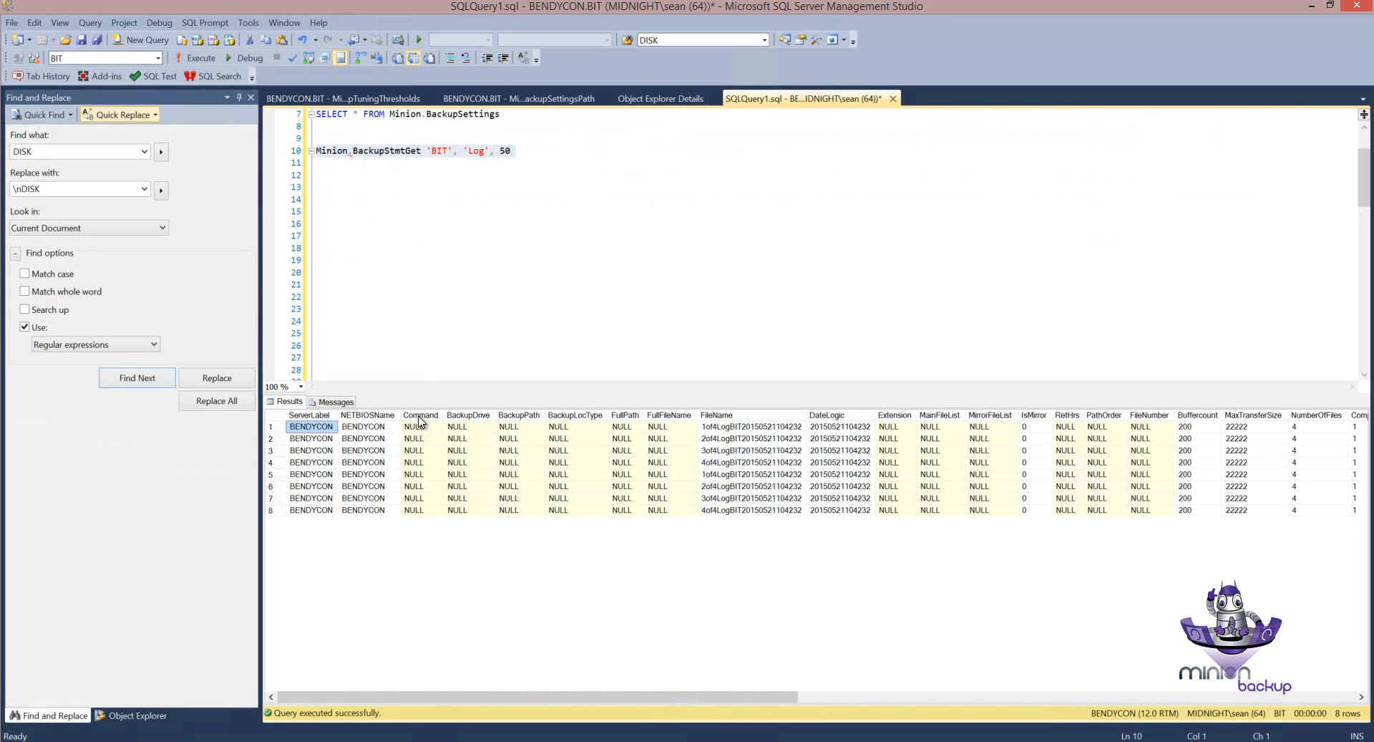
# Step: Compare the BIT rows' BackupType in Minion.BackupSettingsPath with the backup type parameter in the query
pyautogui.click(501, 99)
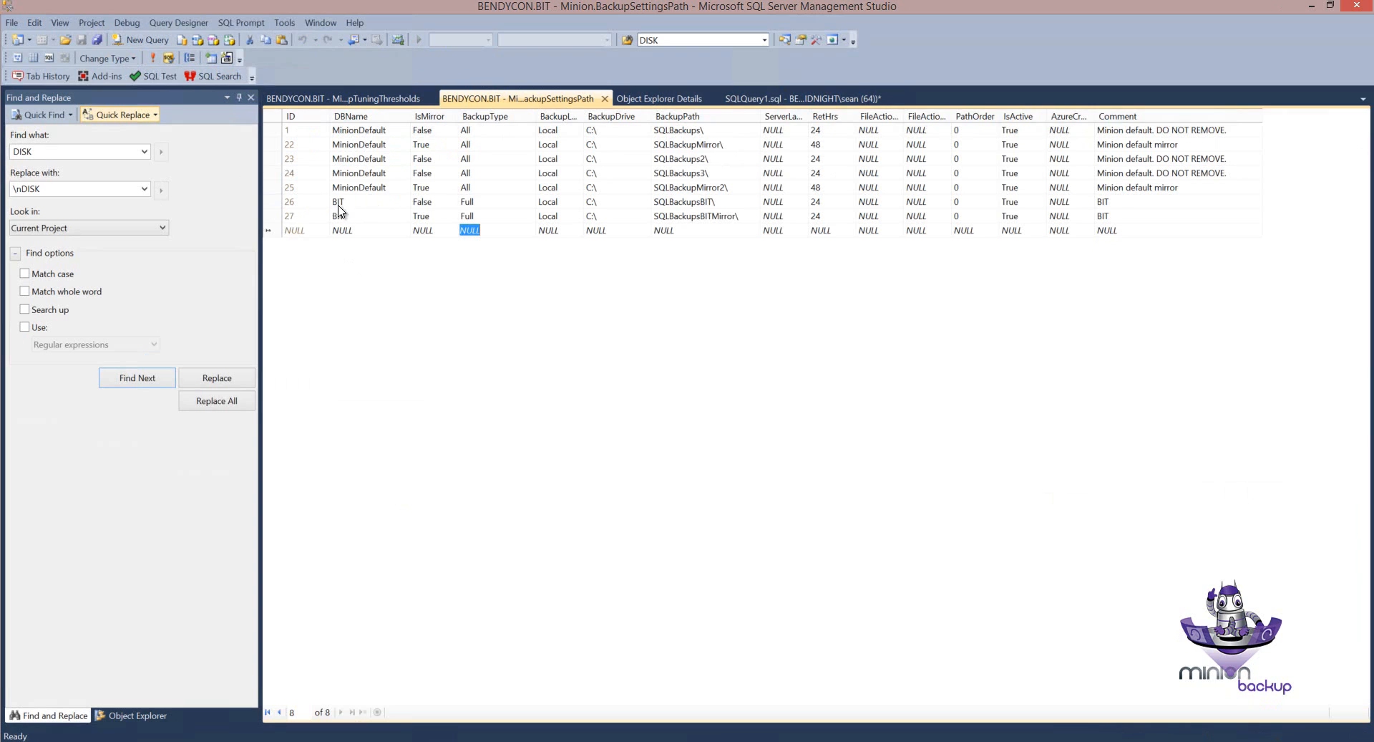
pyautogui.click(487, 215)
pyautogui.click(777, 100)
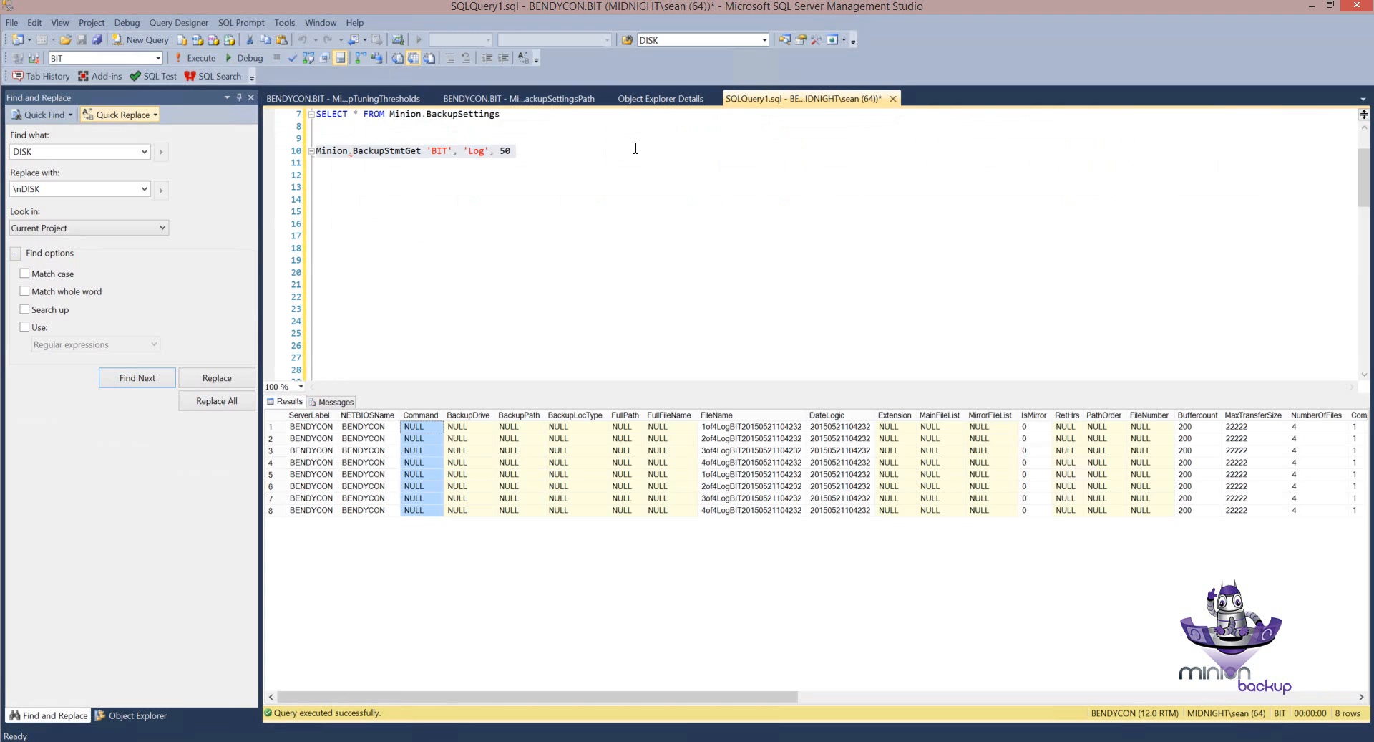
pyautogui.click(471, 159)
# Step: Set BackupType back to All in both BIT rows of Minion.BackupSettingsPath
pyautogui.click(494, 100)
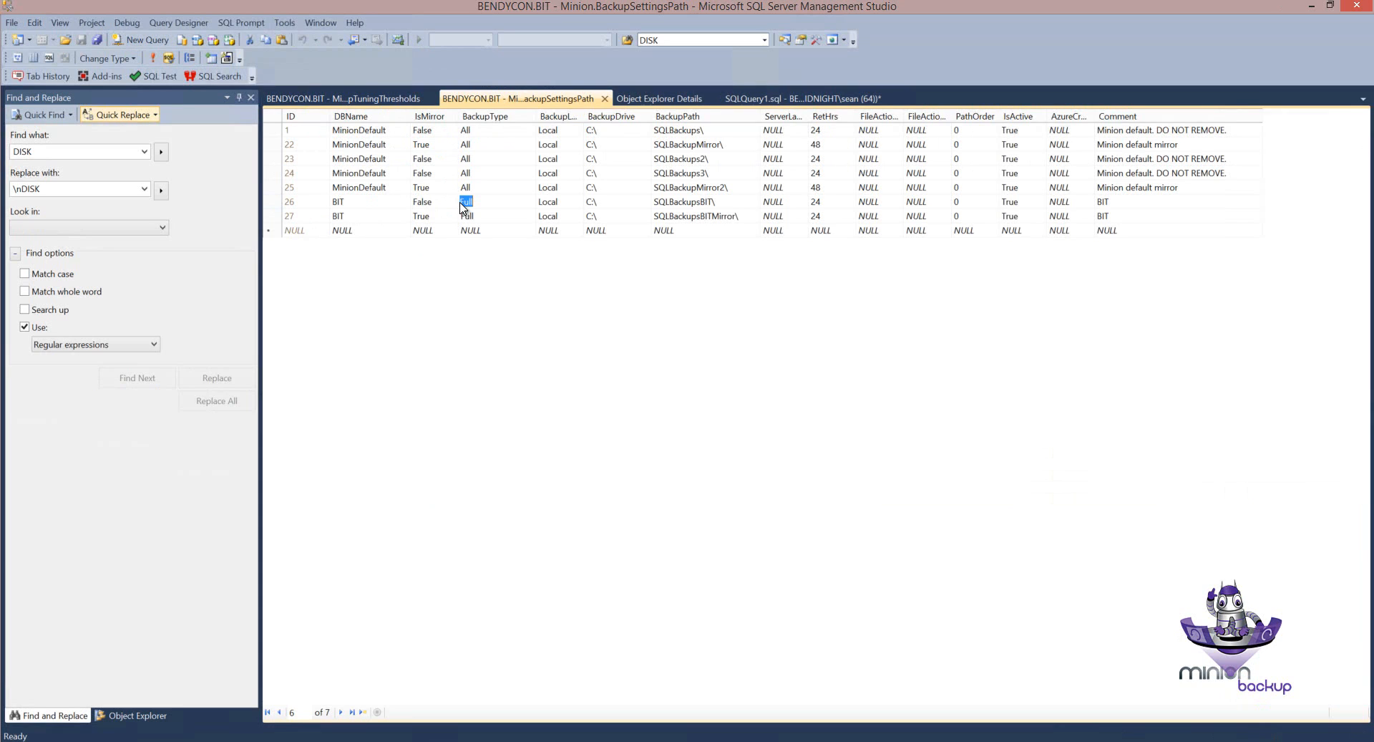
pyautogui.write('All')
pyautogui.click(486, 215)
pyautogui.write('All')
# Step: Duplicate the two BIT rows, primary and mirror, as new rows in Minion.BackupSettingsPath and reload the table data
pyautogui.click(274, 203)
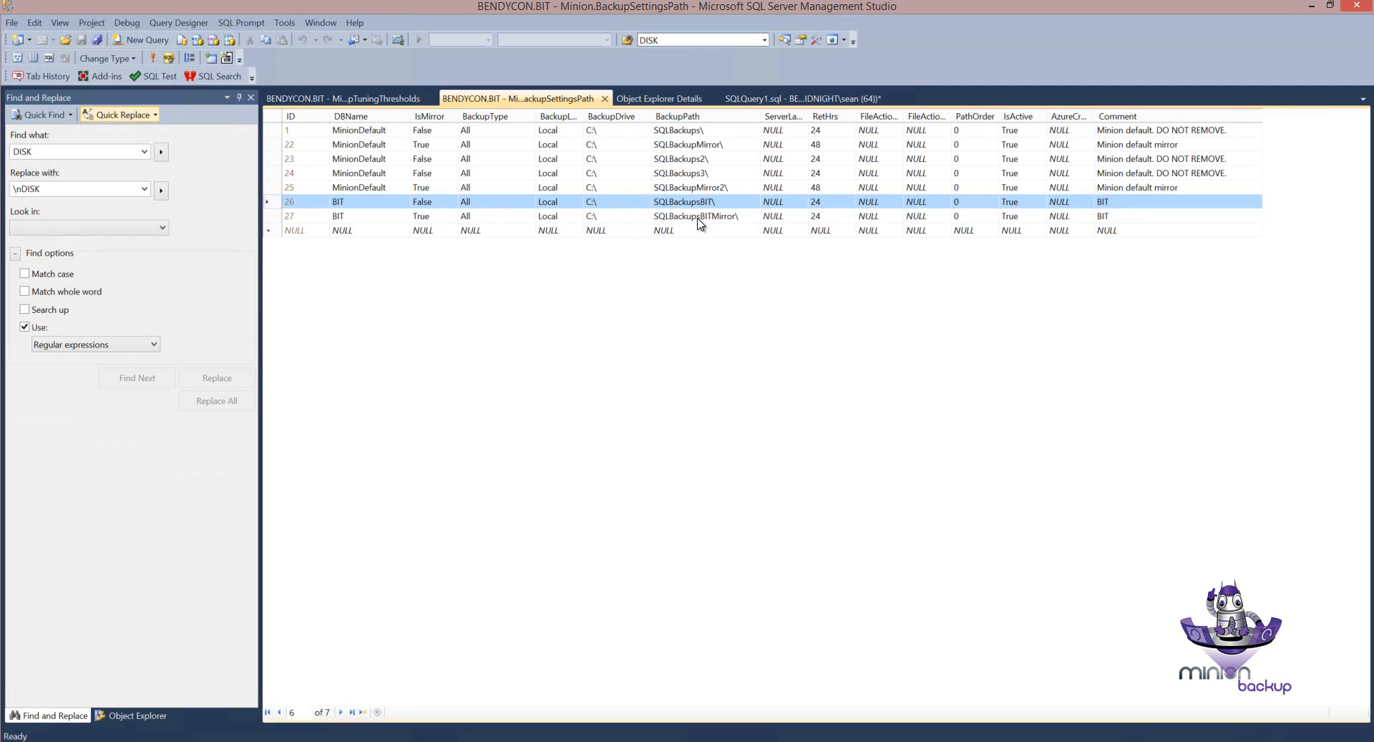
pyautogui.click(270, 232)
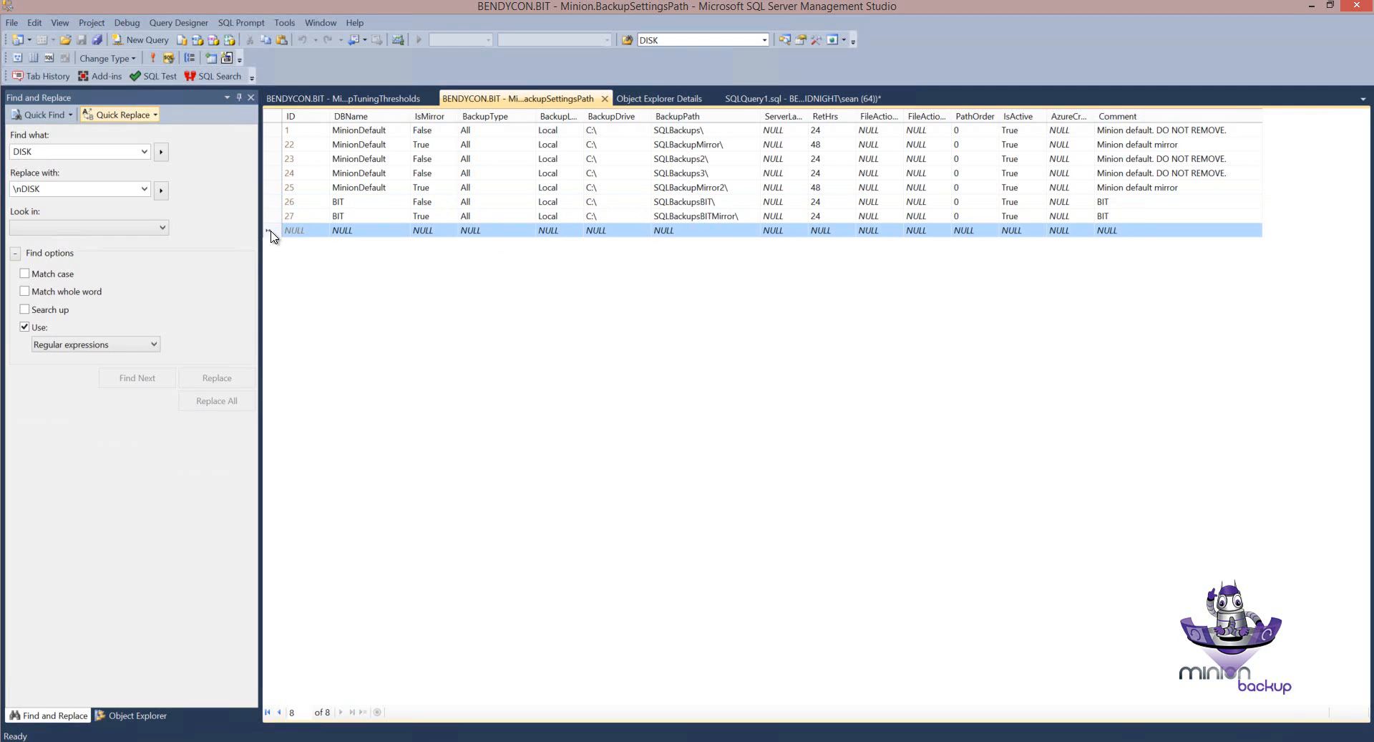
pyautogui.write('BIT\tFalse\tAll\tLocal\tC:\\\tSQLBackupsBIT\\\tNULL\t24\tNULL\tNULL\t0\tTrue\tNULL\tBIT')
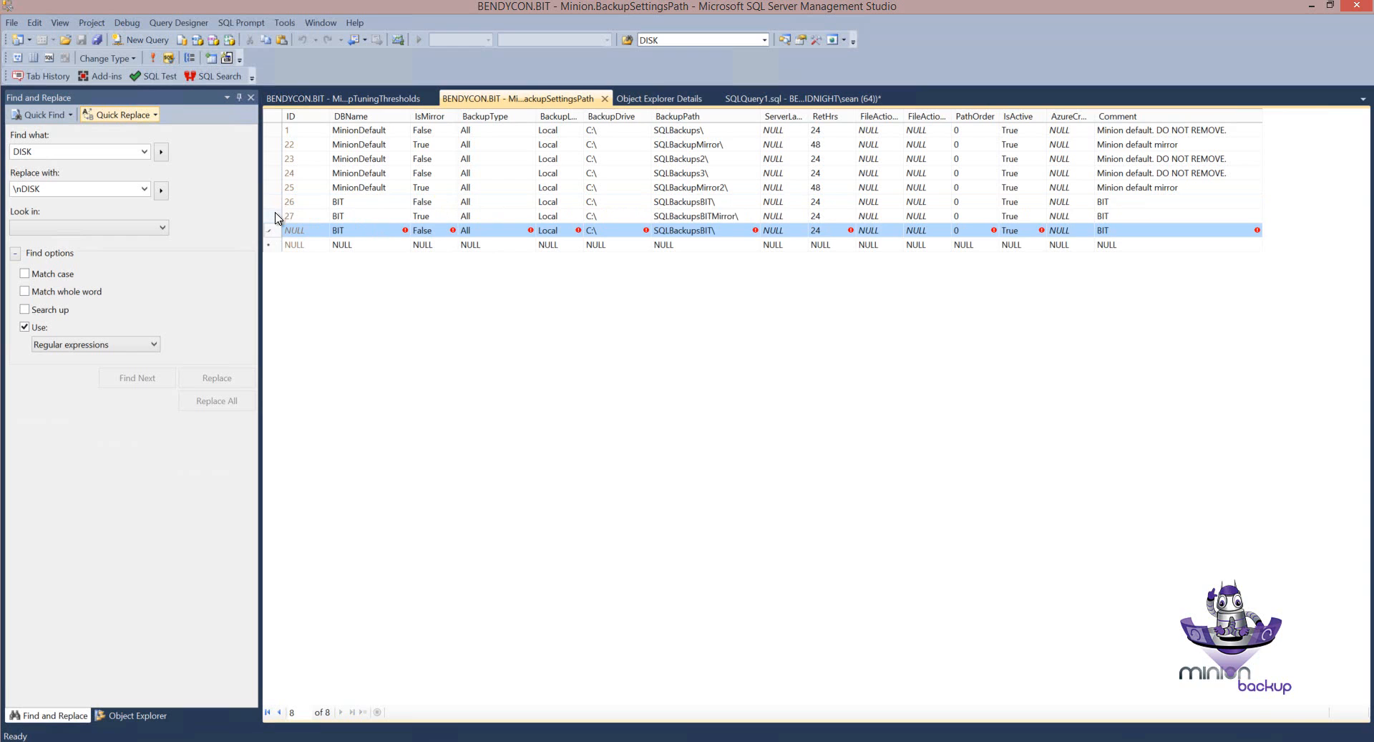
pyautogui.click(277, 216)
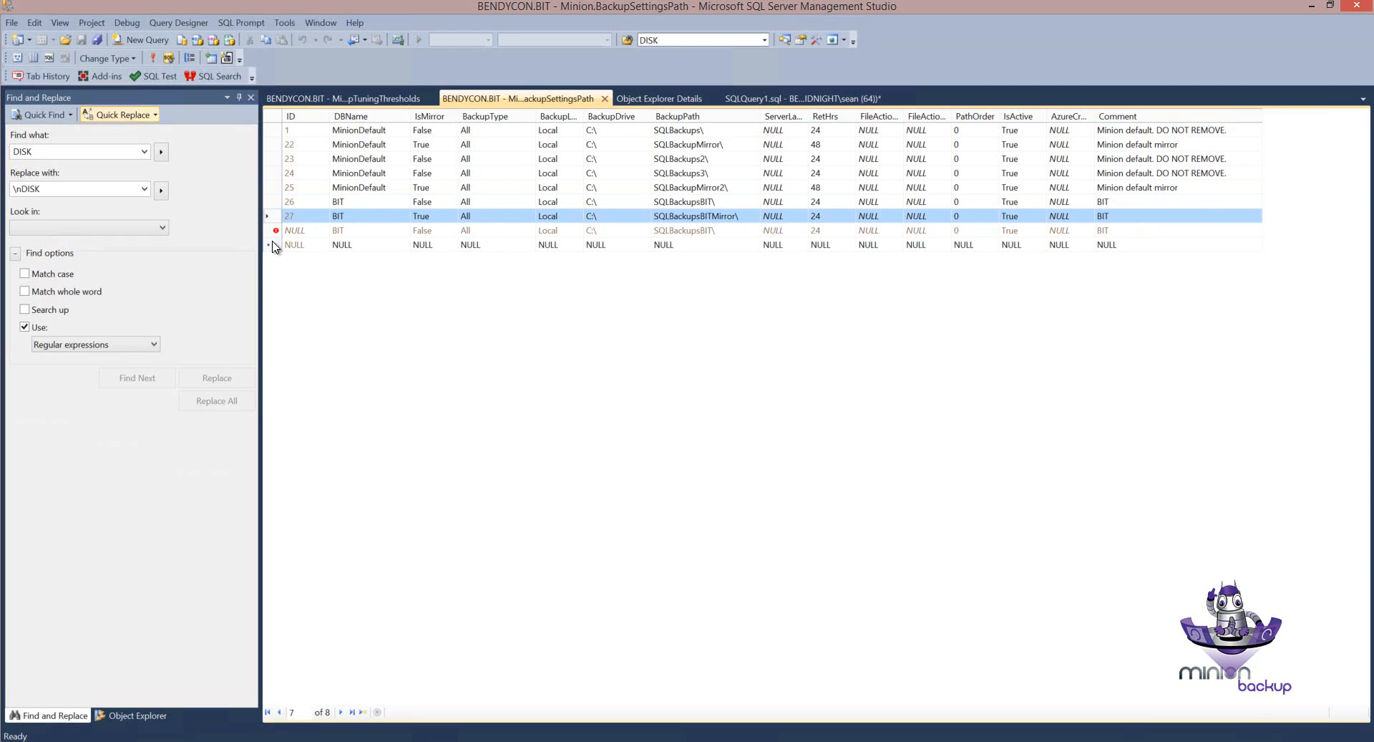
pyautogui.click(272, 244)
pyautogui.hotkey('ctrl', 'v')
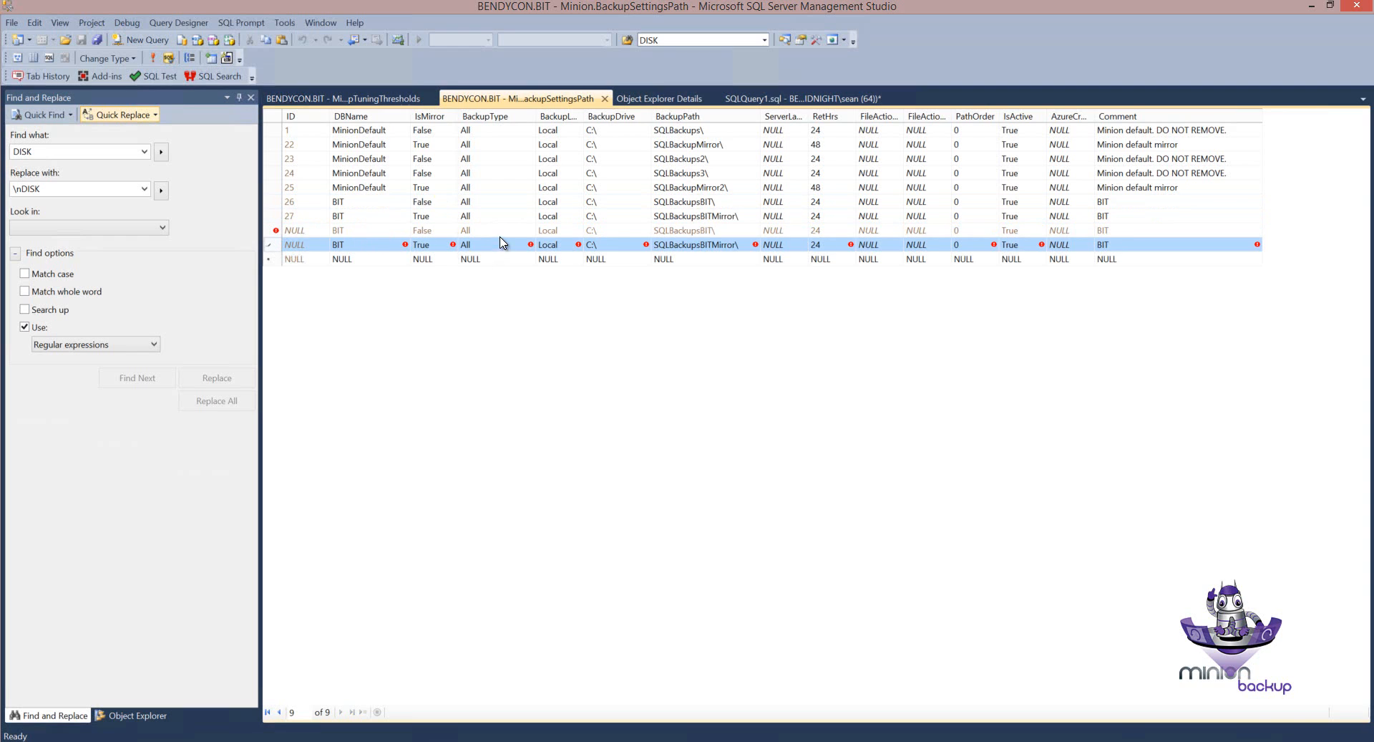
pyautogui.click(476, 230)
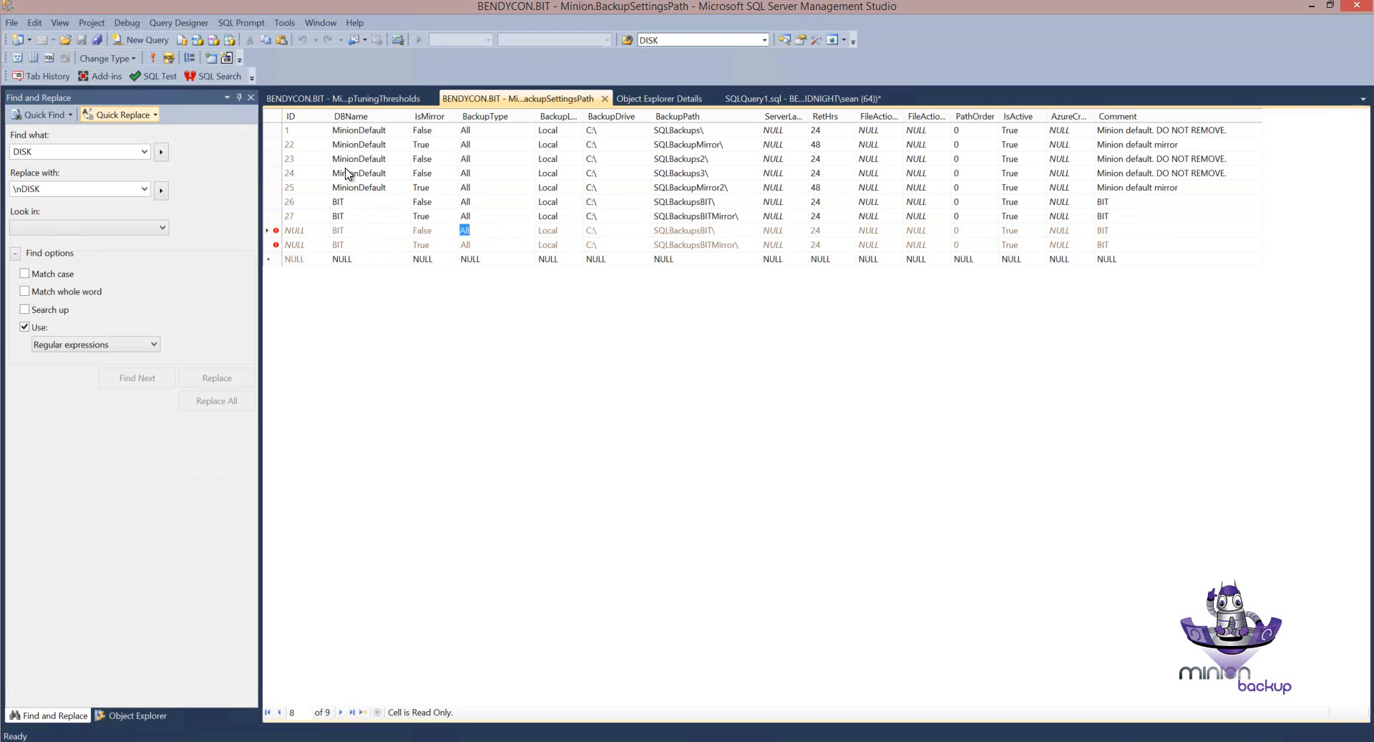
pyautogui.click(154, 58)
# Step: Set BackupType to Log in the two duplicated BIT rows
pyautogui.click(472, 231)
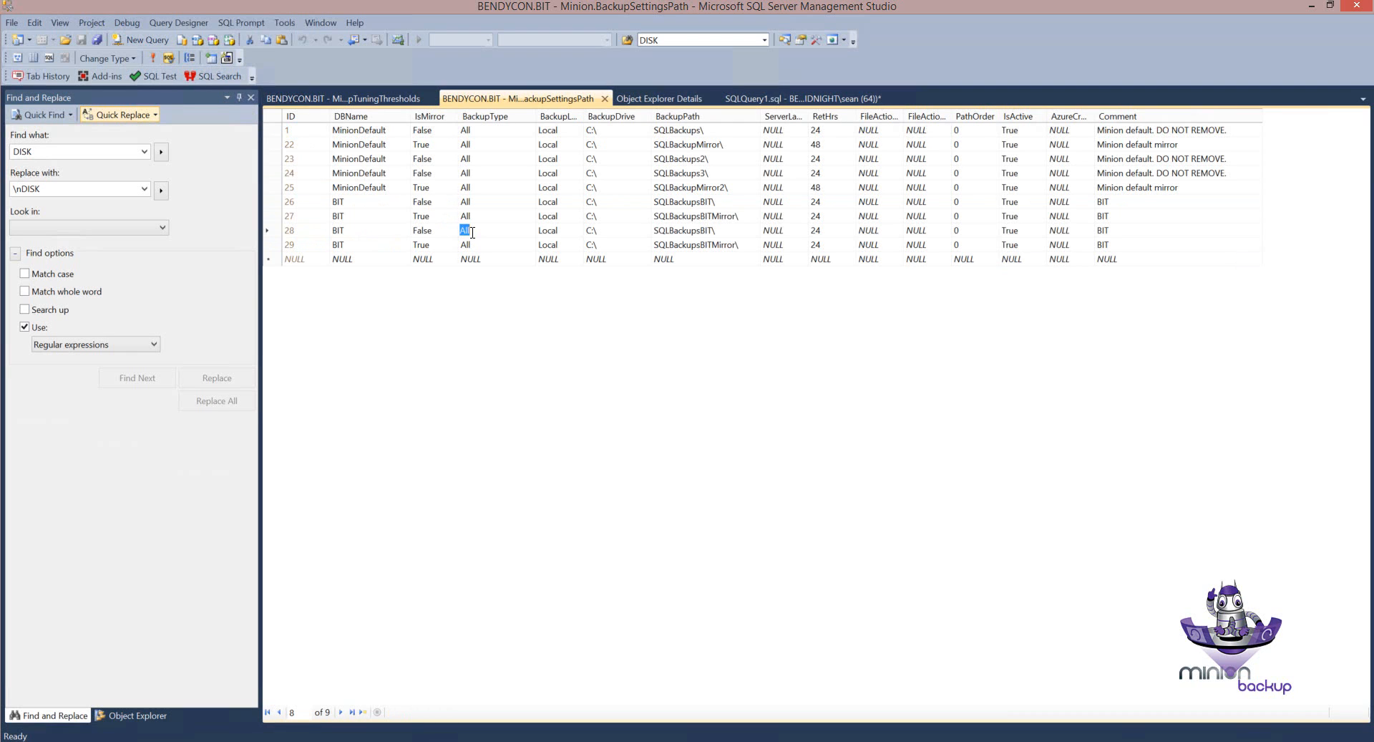
pyautogui.write('Loc')
pyautogui.click(493, 243)
pyautogui.write('Log')
# Step: Set the Log rows' BackupPath to SQLBackupsBITLog\ for the primary and SQLBackupsBITLogMirror\ for the mirror
pyautogui.click(713, 233)
pyautogui.click(712, 233)
pyautogui.write('\\')
pyautogui.click(718, 244)
pyautogui.write('Log')
pyautogui.press('Down')
# Step: Compare the pair of BIT rows for All backups with the pair for Log backups
pyautogui.click(277, 203)
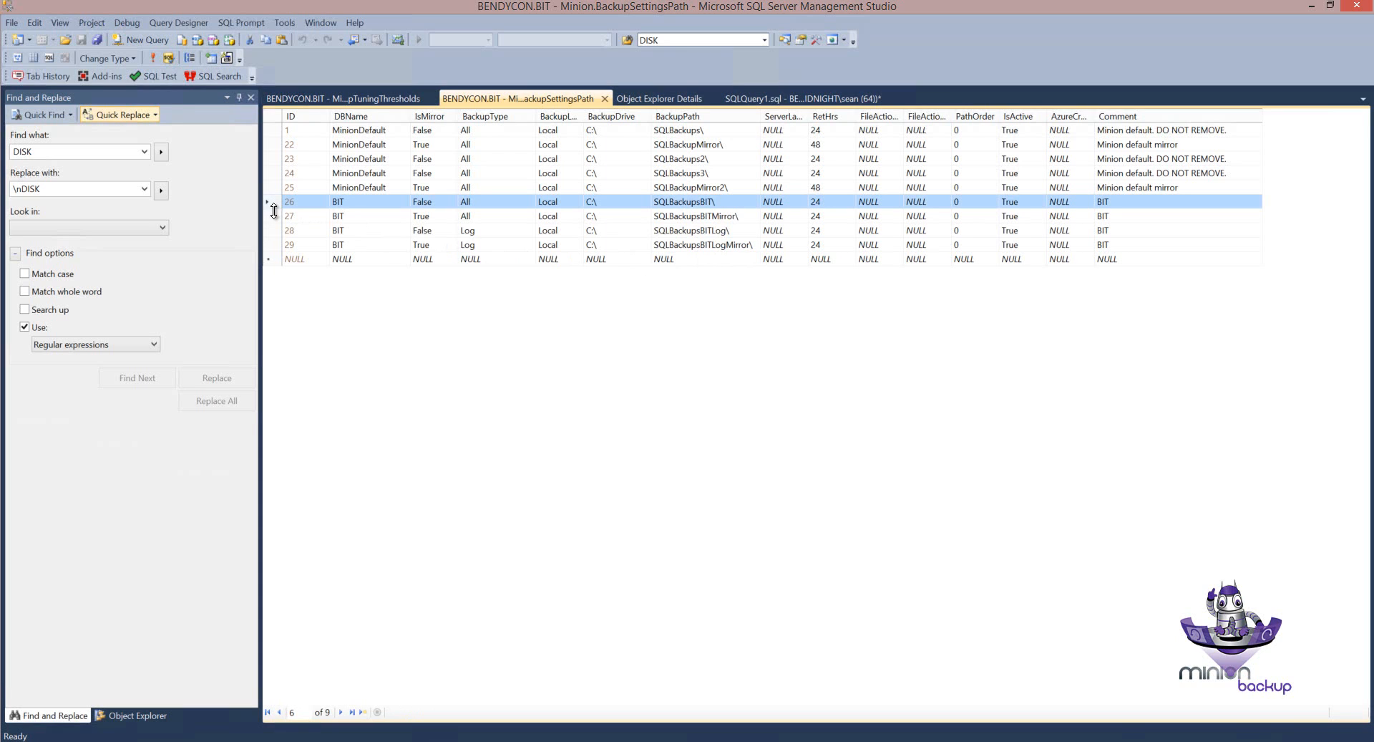
pyautogui.keyDown('shift'); pyautogui.click(274, 216); pyautogui.keyUp('shift')
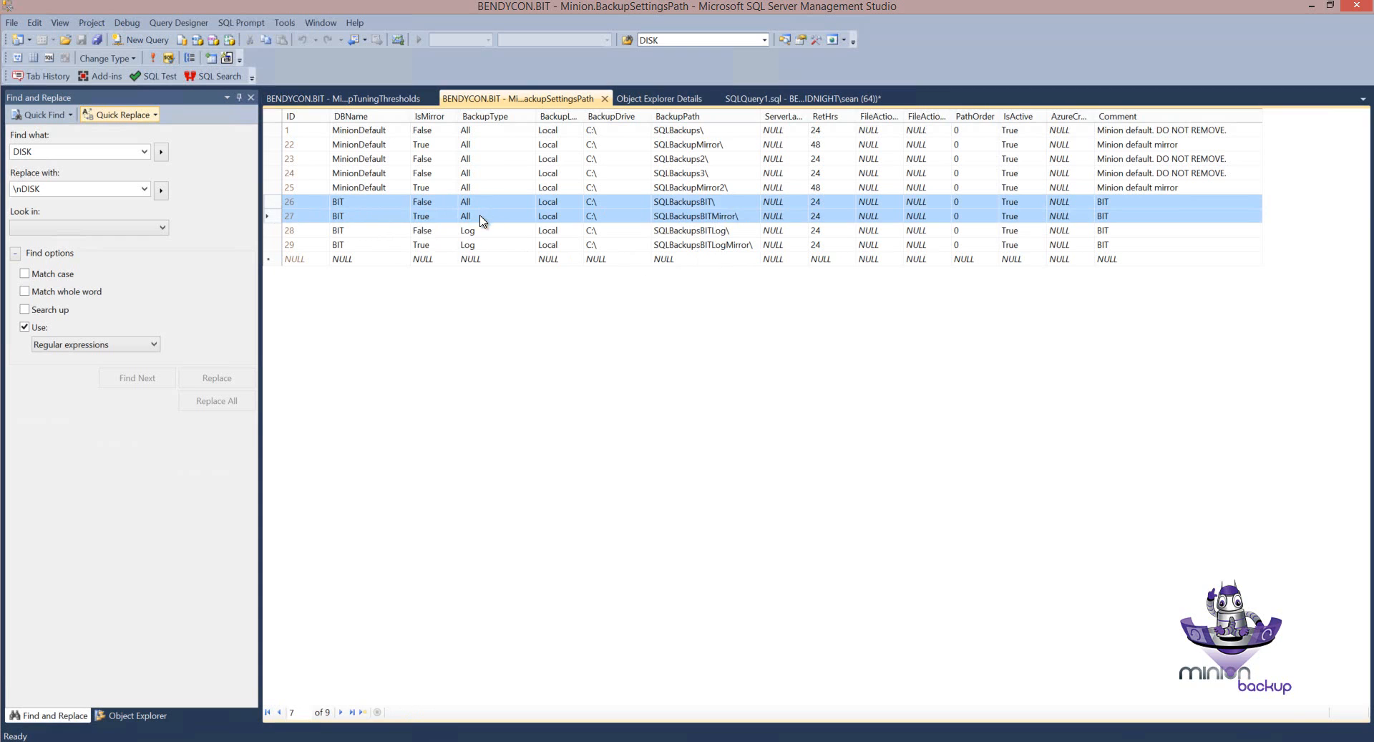
pyautogui.click(276, 231)
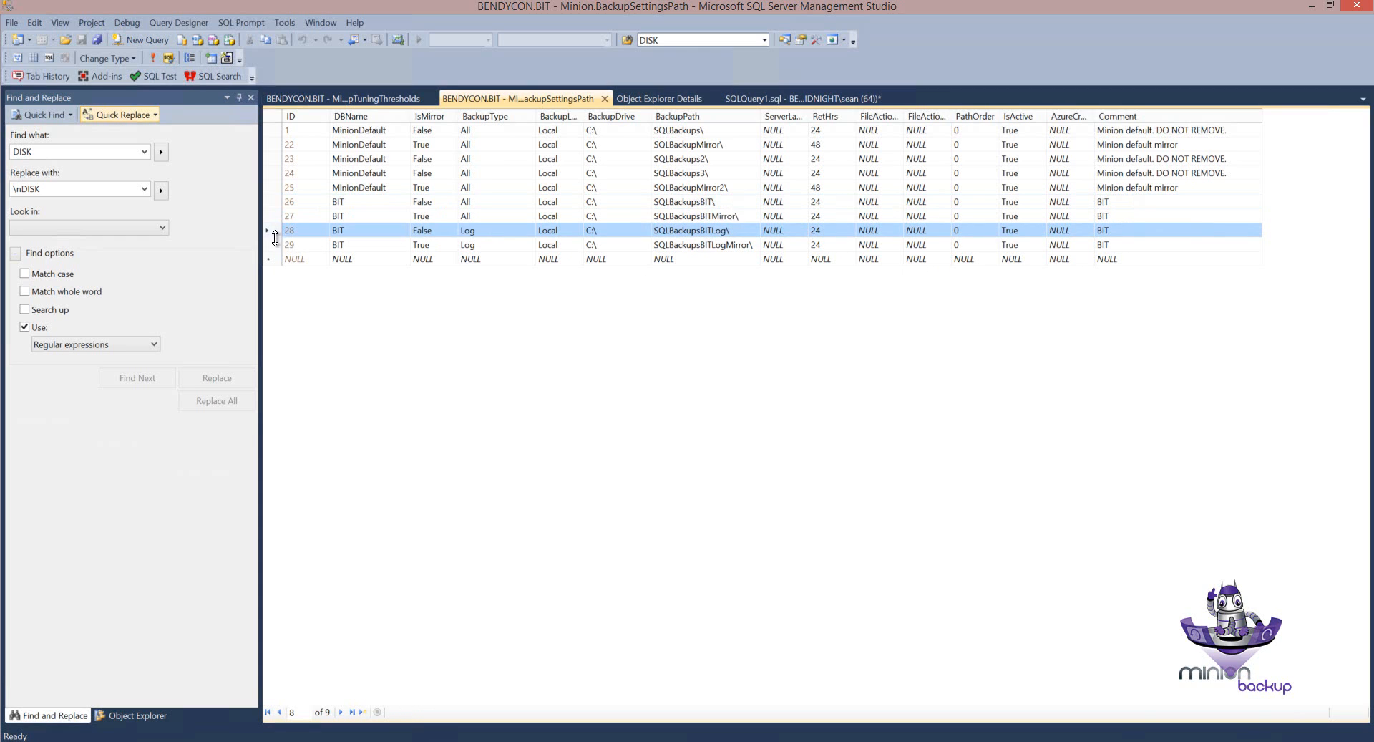
pyautogui.keyDown('shift'); pyautogui.click(274, 246); pyautogui.keyUp('shift')
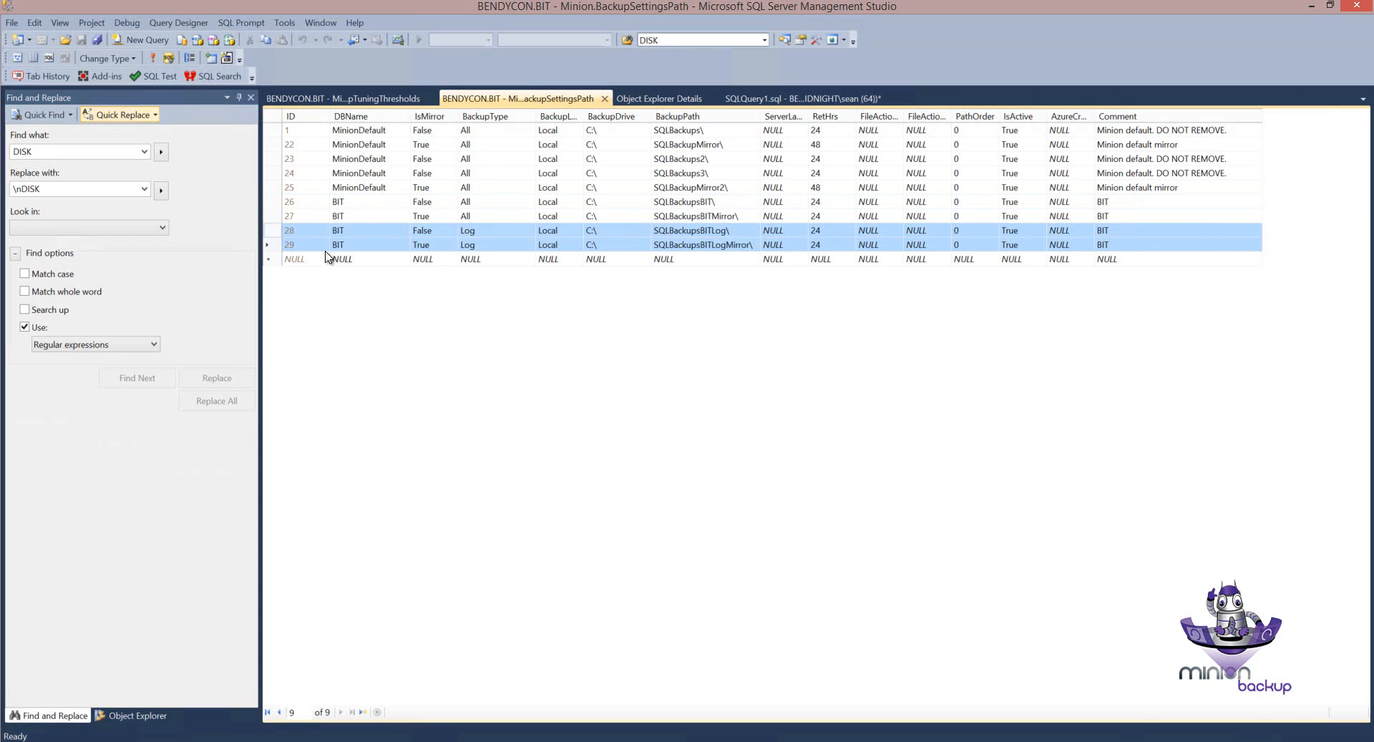
pyautogui.click(467, 244)
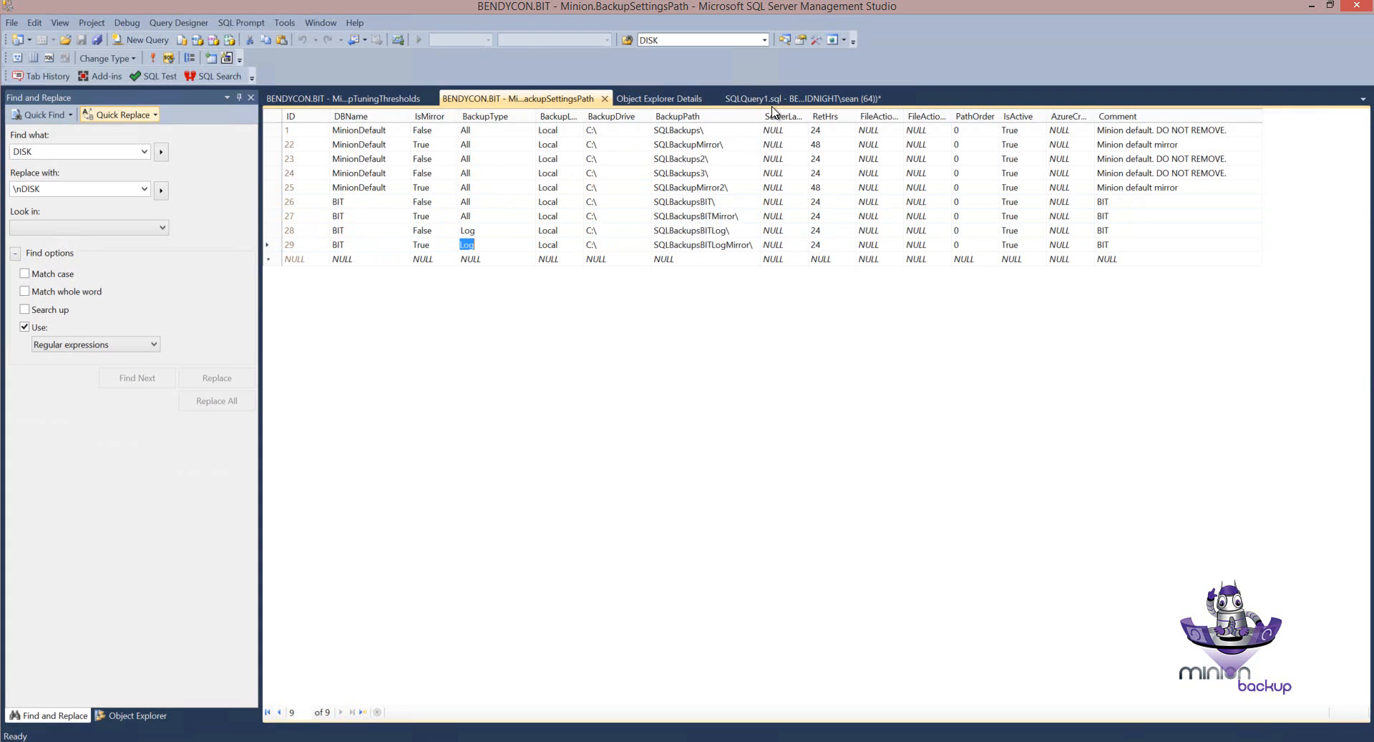
# Step: Execute Minion.BackupStmtGet 'BIT', 'Log', 50 against the new Log rows and check the generated backup paths
pyautogui.click(777, 99)
pyautogui.click(346, 169)
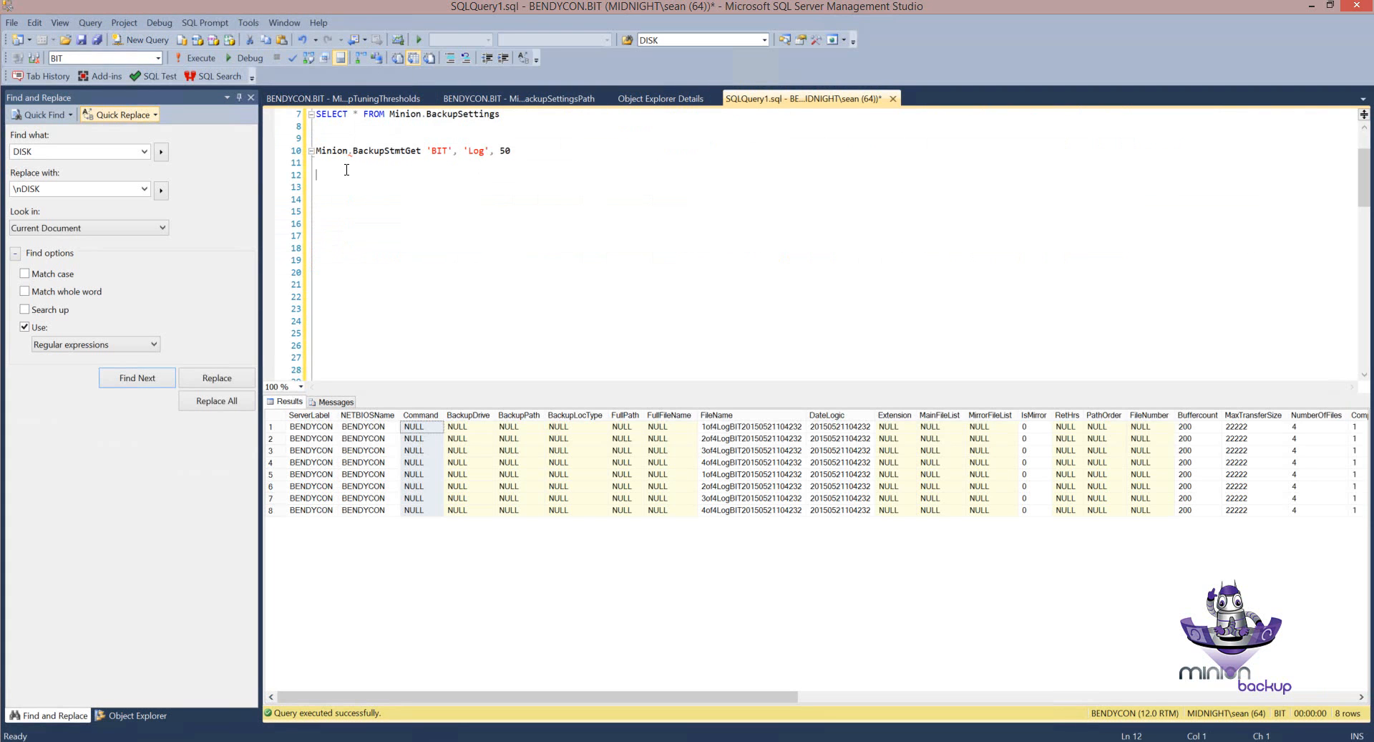
pyautogui.click(309, 152)
pyautogui.click(197, 58)
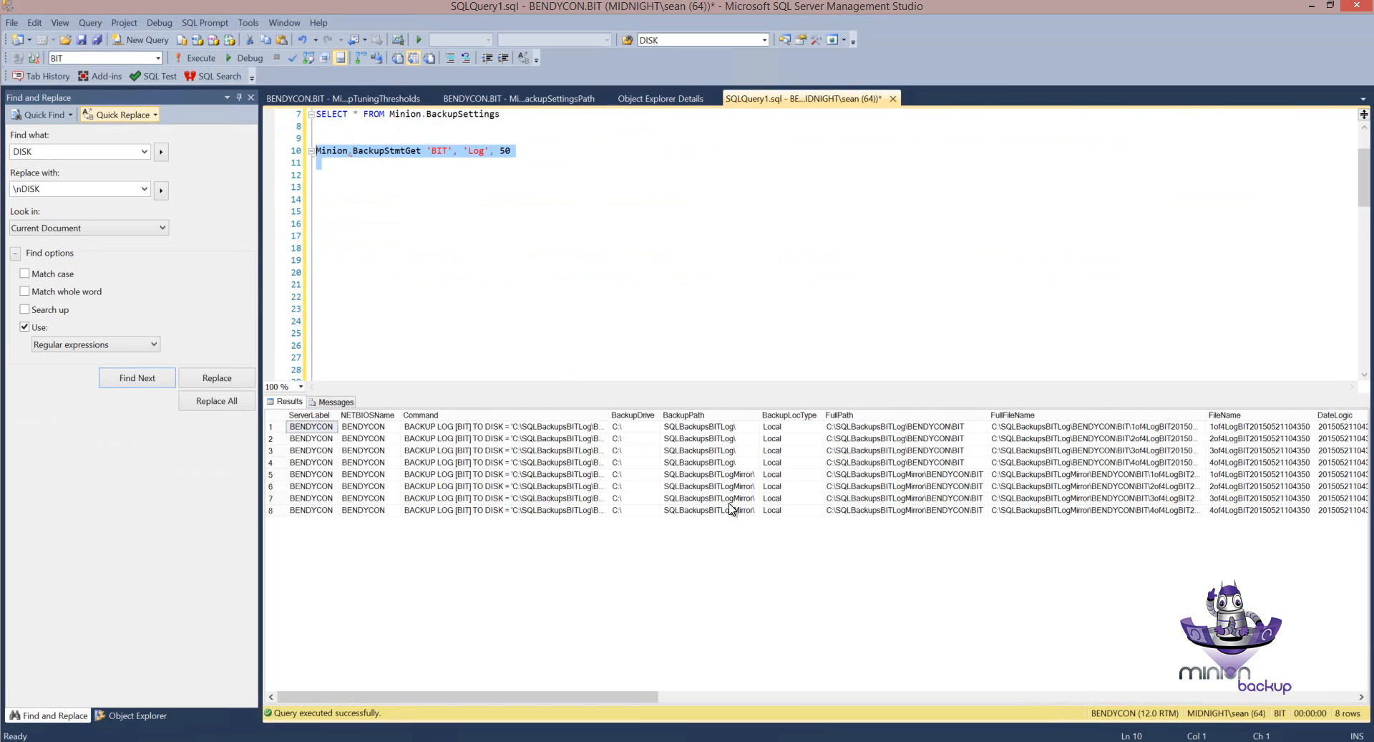
# Step: Change the Minion.BackupStmtGet backup type parameter to 'Diff', execute the statement, and examine the BackupPath column
pyautogui.click(484, 152)
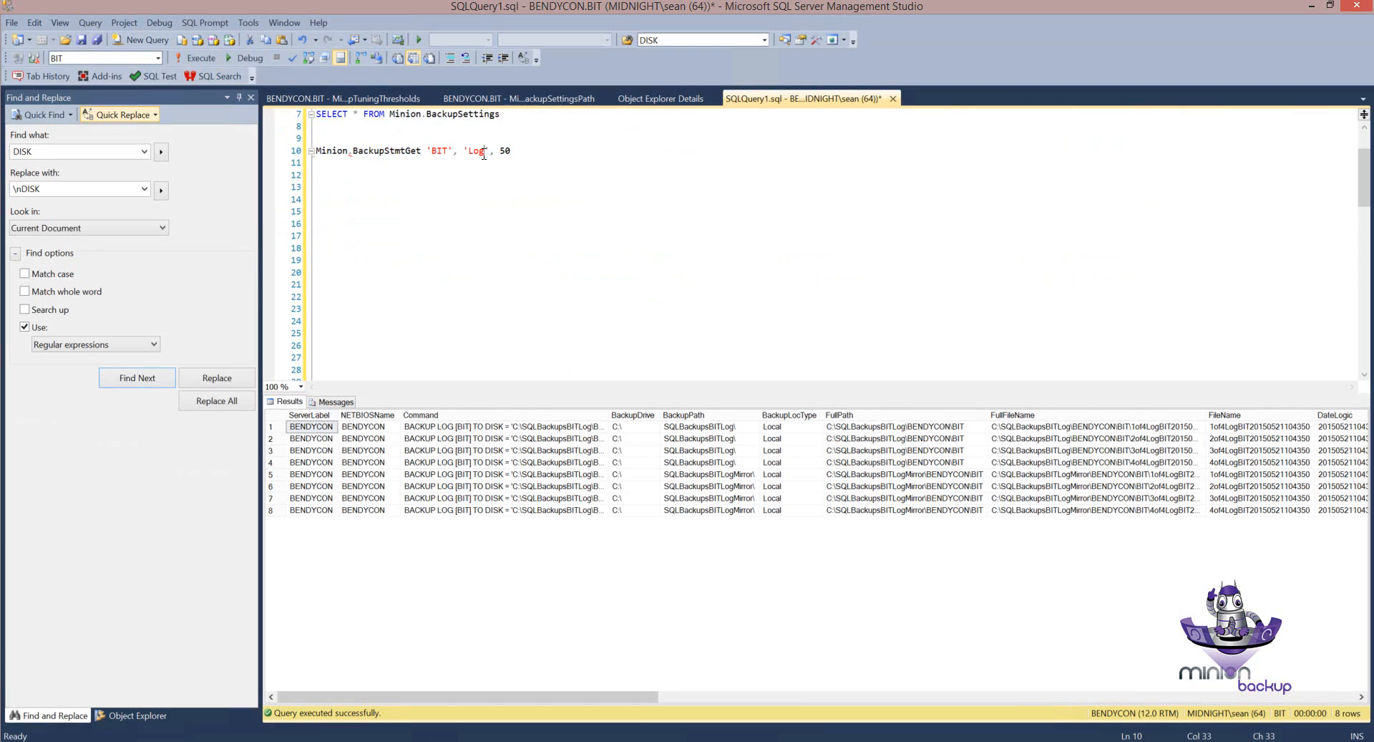
pyautogui.doubleClick(479, 157)
pyautogui.write('Diff')
pyautogui.moveTo(358, 166); pyautogui.dragTo(317, 151)
pyautogui.click(200, 58)
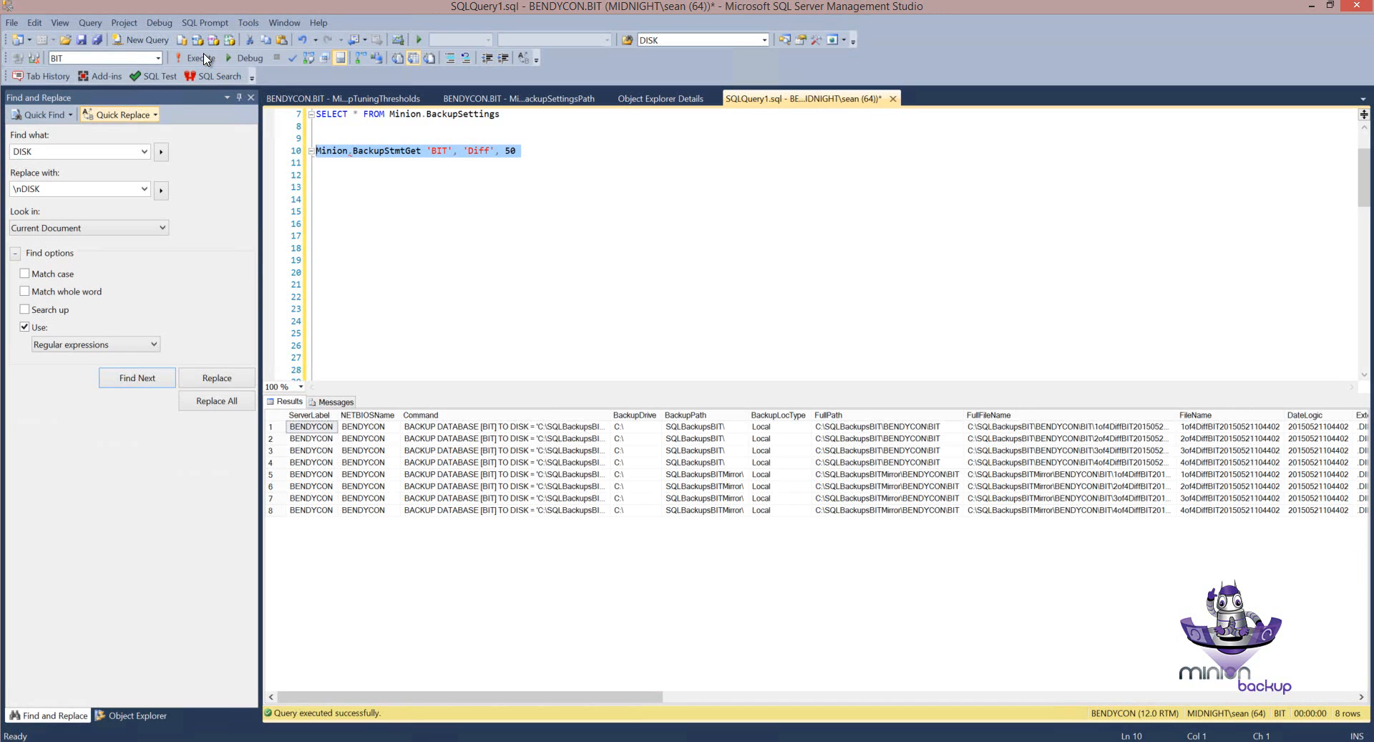
pyautogui.click(701, 417)
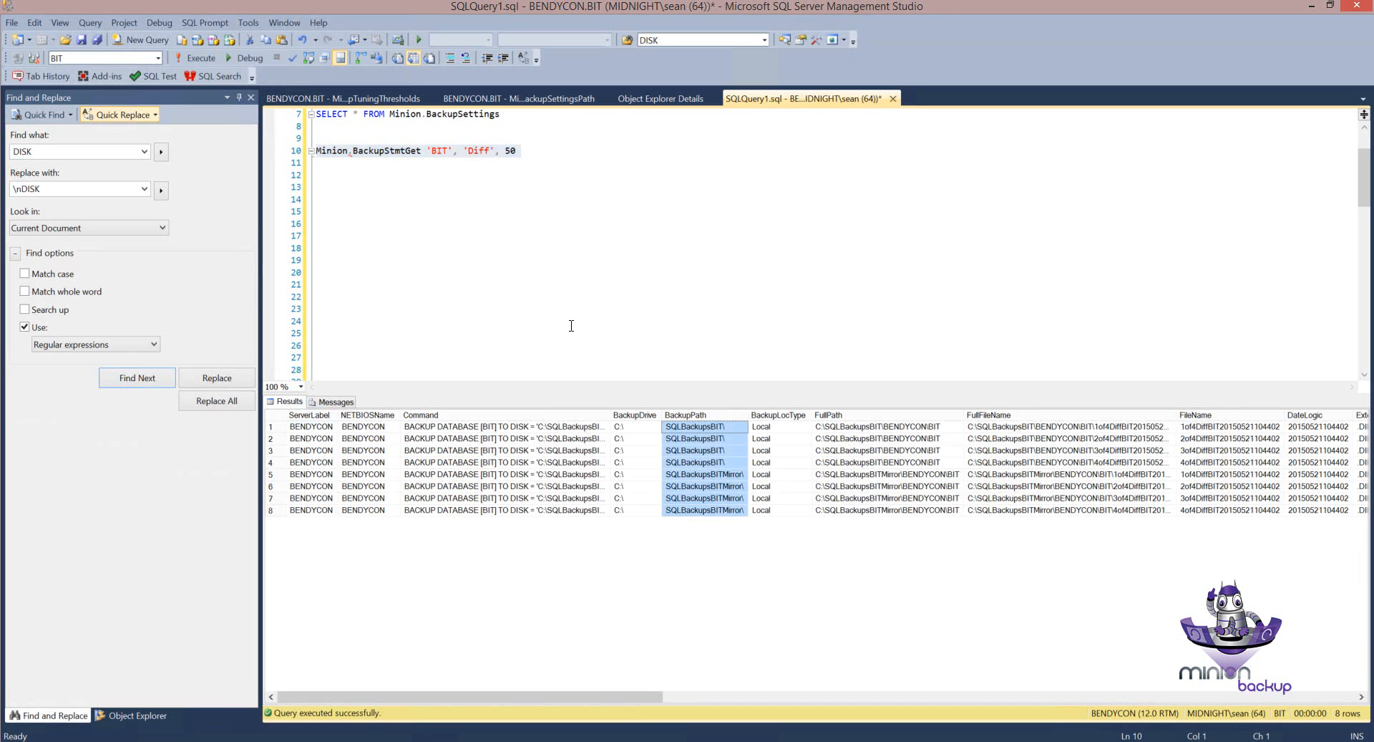
# Step: Review each BIT row in Minion.BackupSettingsPath, comparing backup type, mirror flag and path between the All and Log rows
pyautogui.click(336, 174)
pyautogui.click(521, 99)
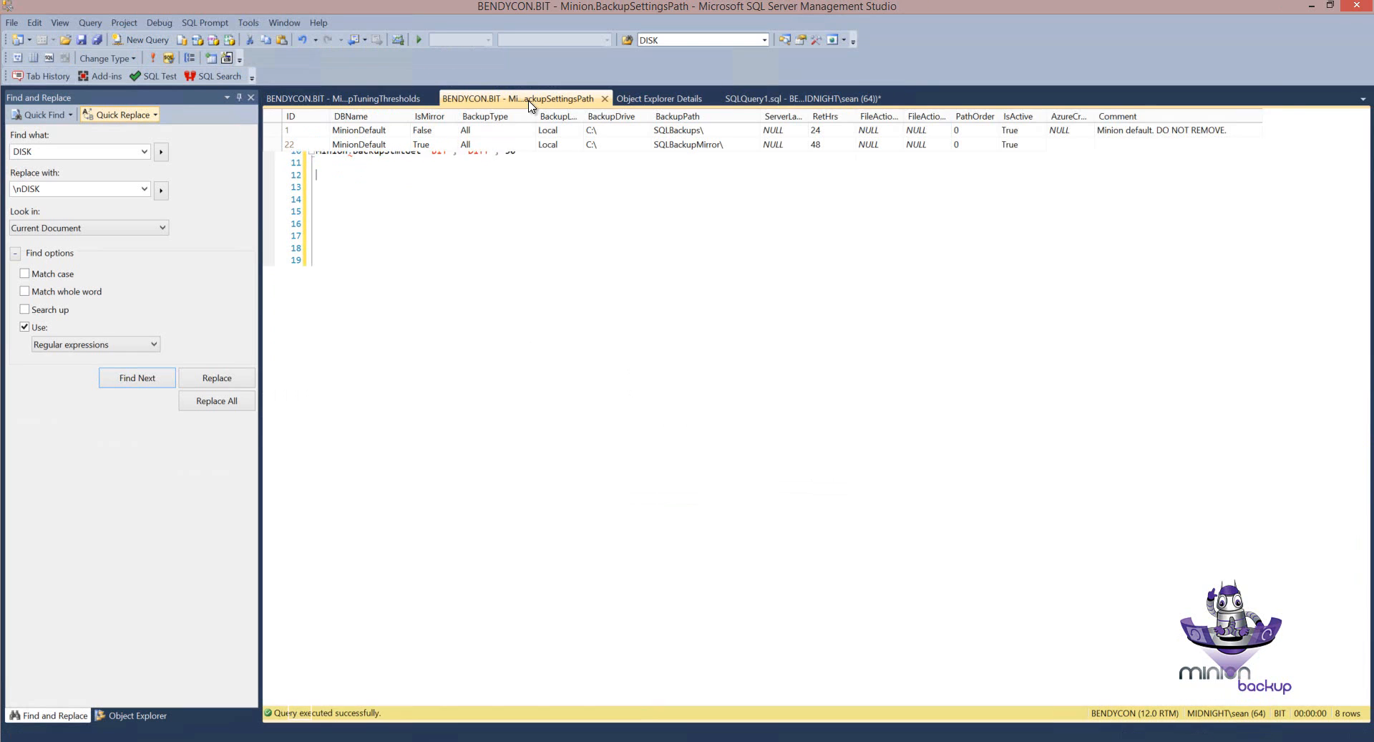
pyautogui.click(278, 206)
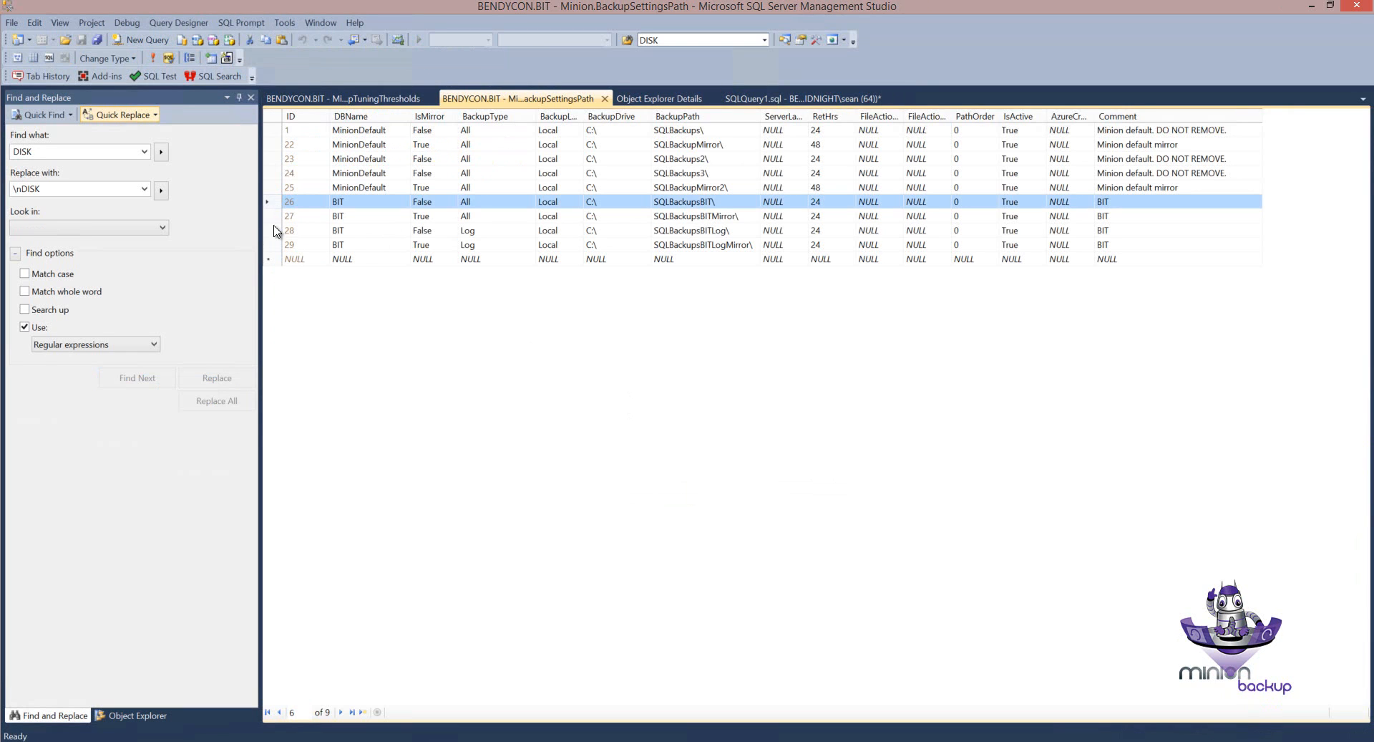
pyautogui.click(274, 216)
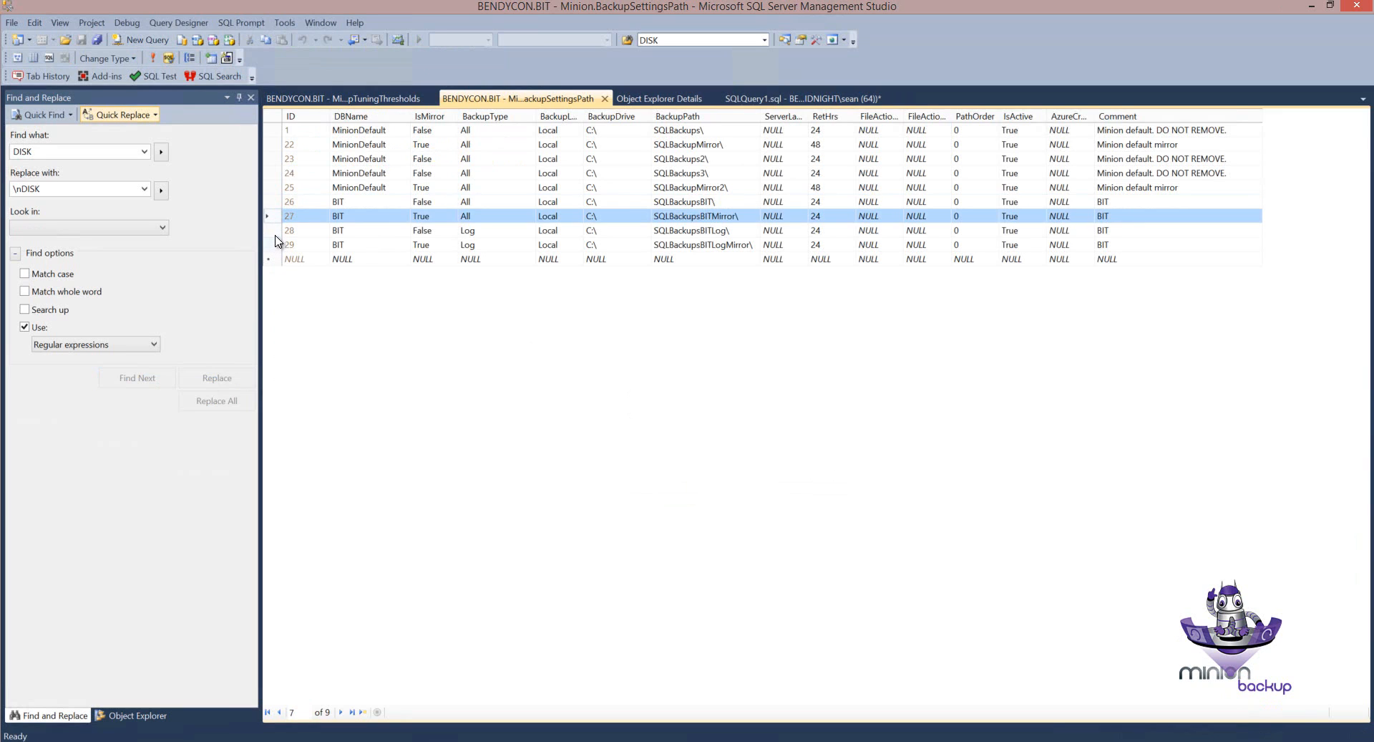
pyautogui.click(277, 231)
pyautogui.click(277, 245)
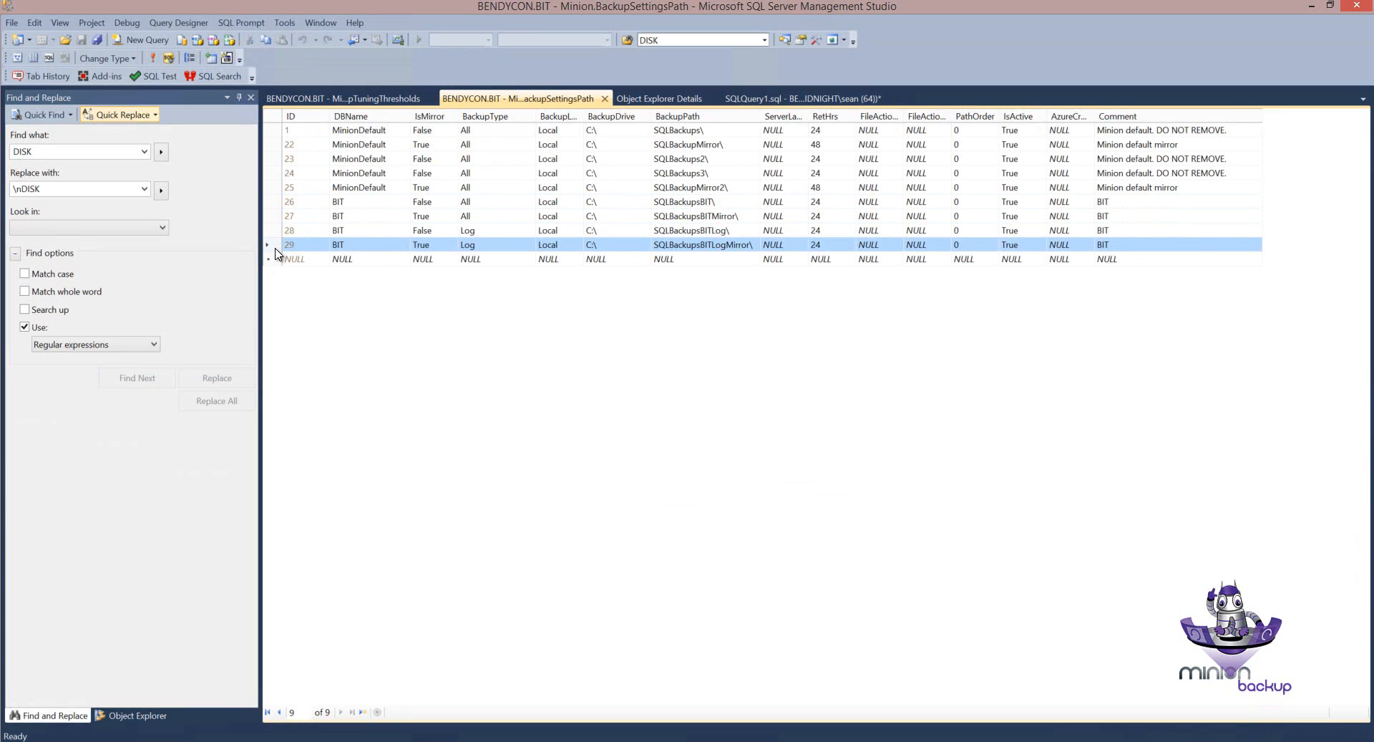
pyautogui.click(268, 203)
pyautogui.click(268, 215)
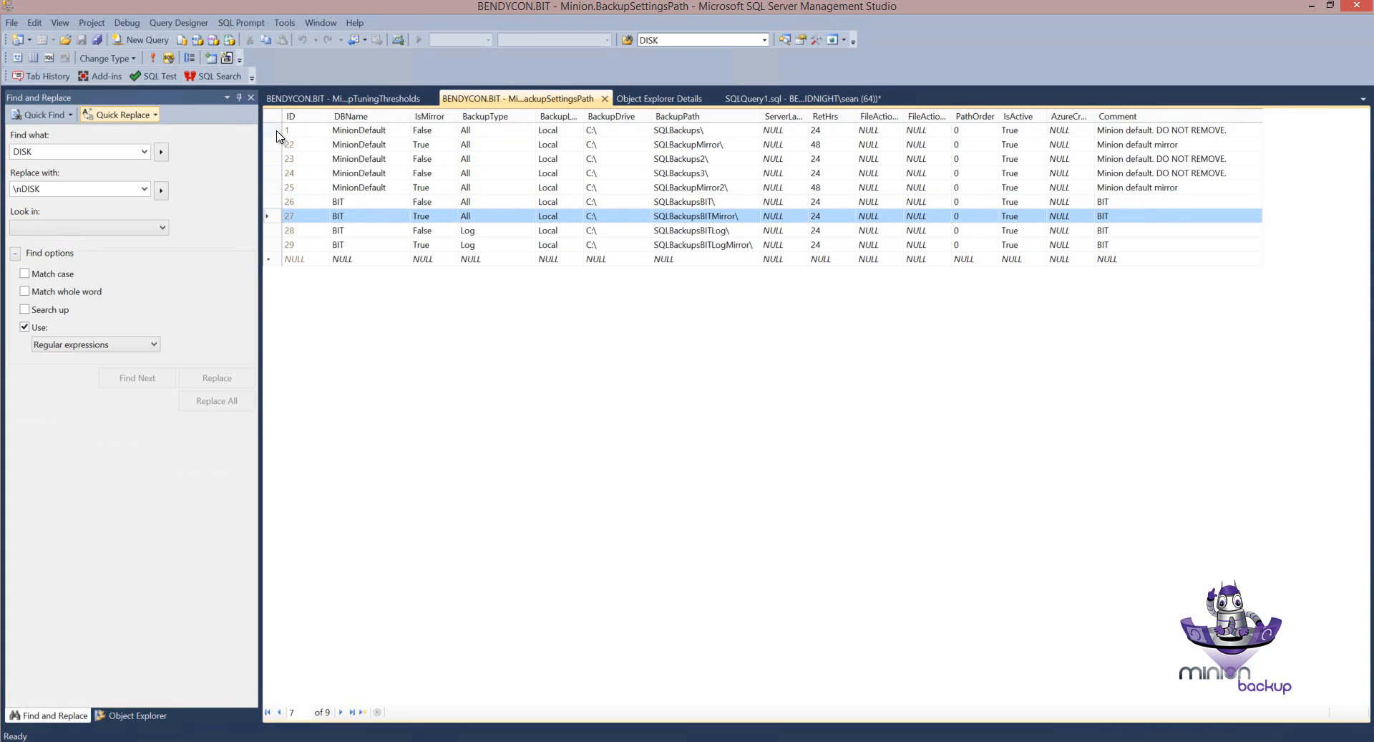
# Step: Compare the MinionDefault rows with the BIT rows, then examine the primary and mirror Log rows for BIT
pyautogui.click(279, 130)
pyautogui.click(281, 188)
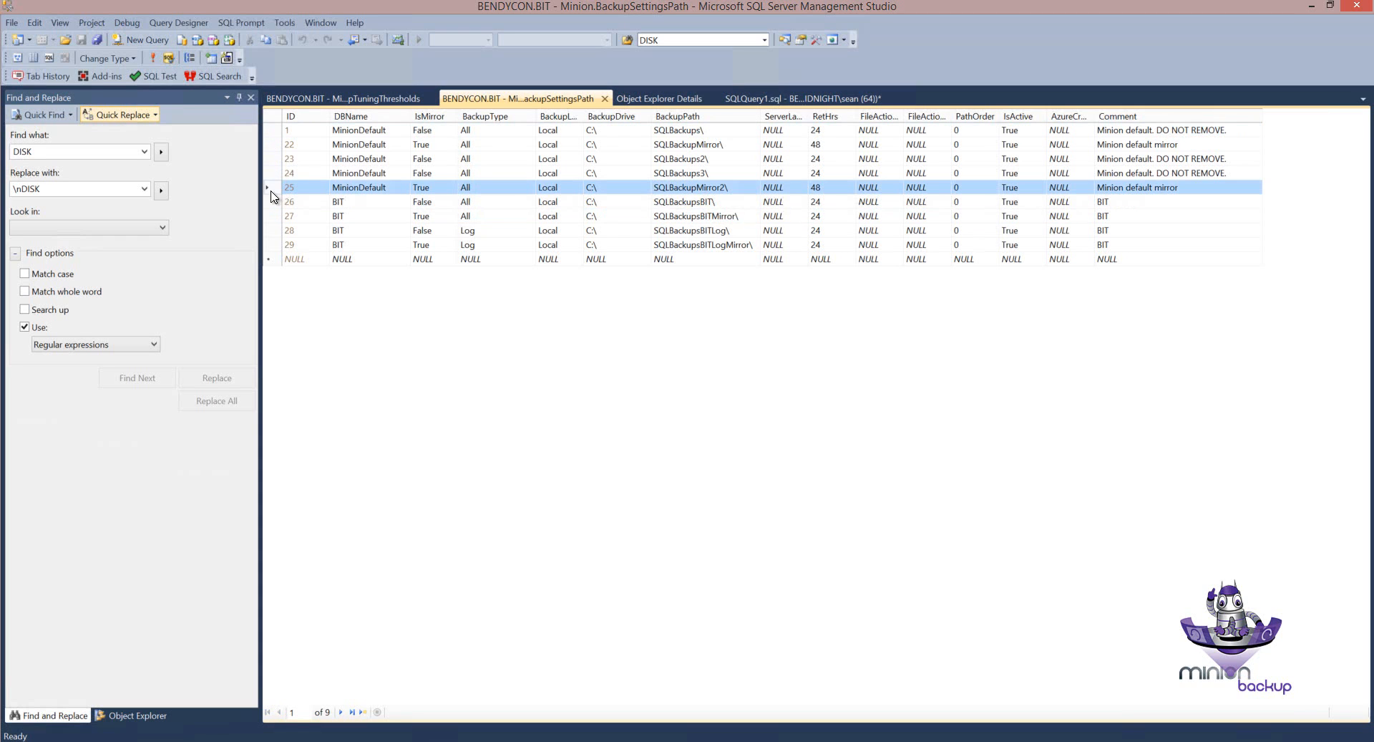
pyautogui.click(278, 203)
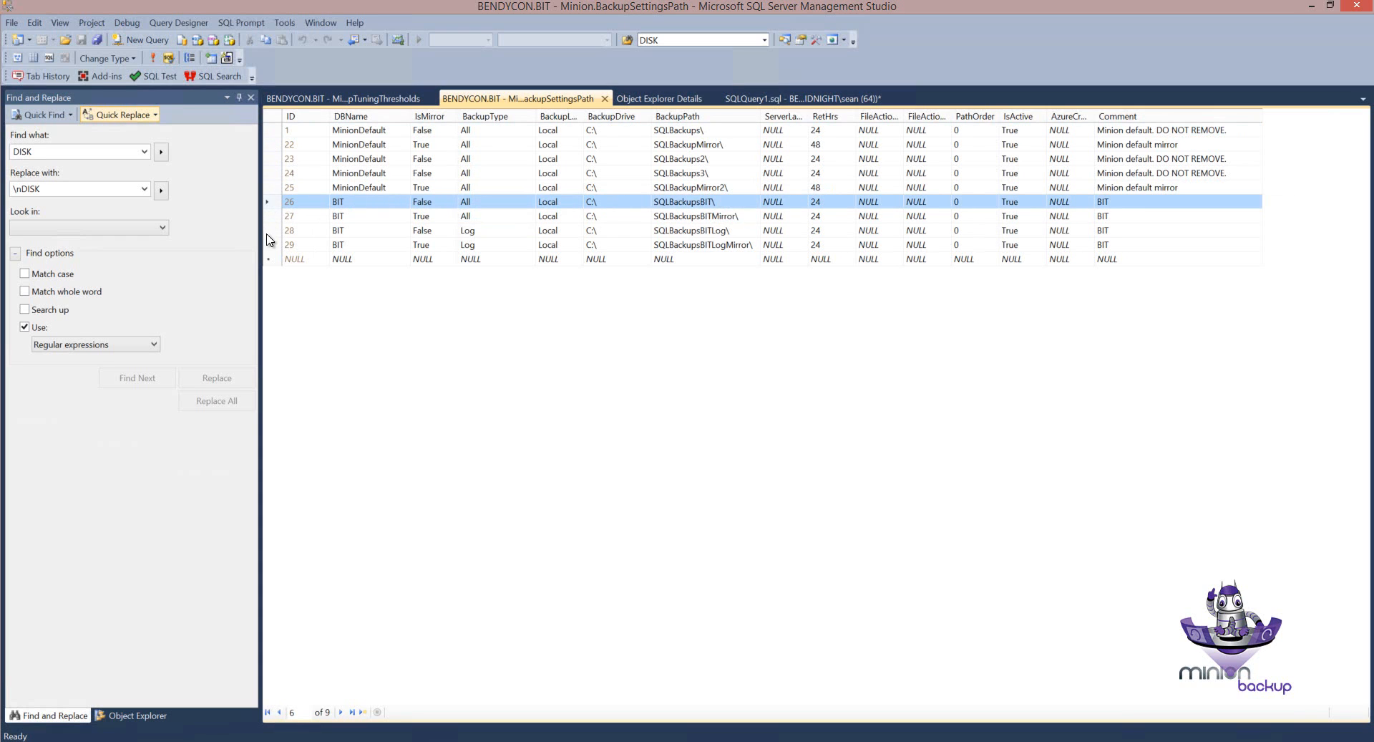
pyautogui.click(278, 133)
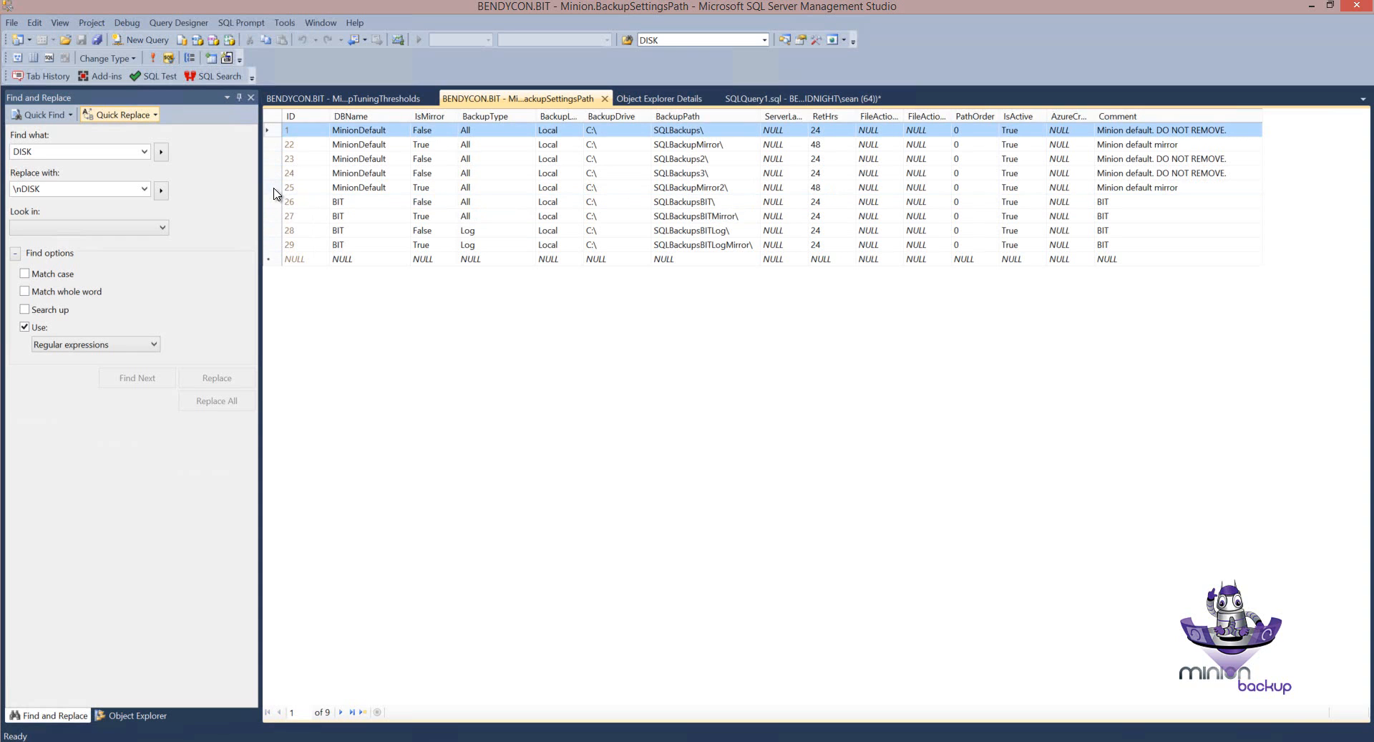
pyautogui.click(278, 188)
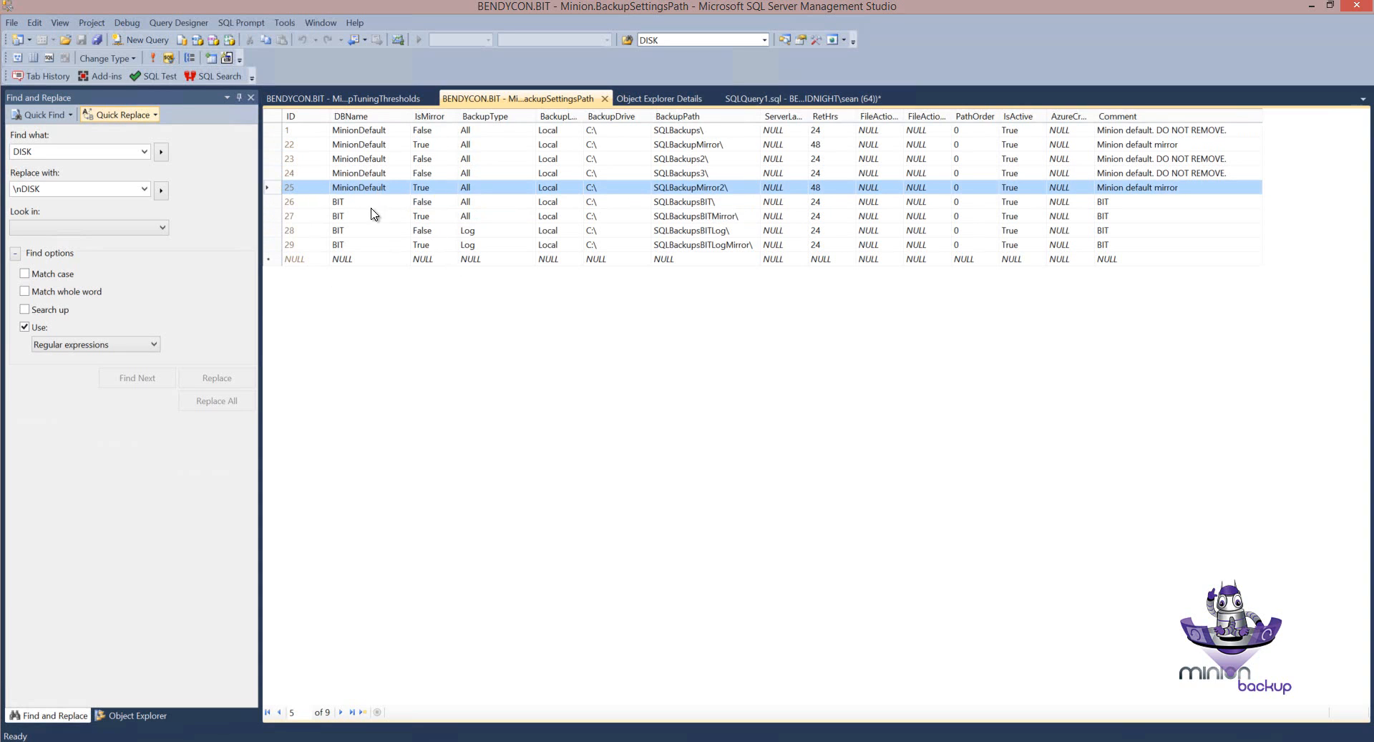
pyautogui.click(281, 234)
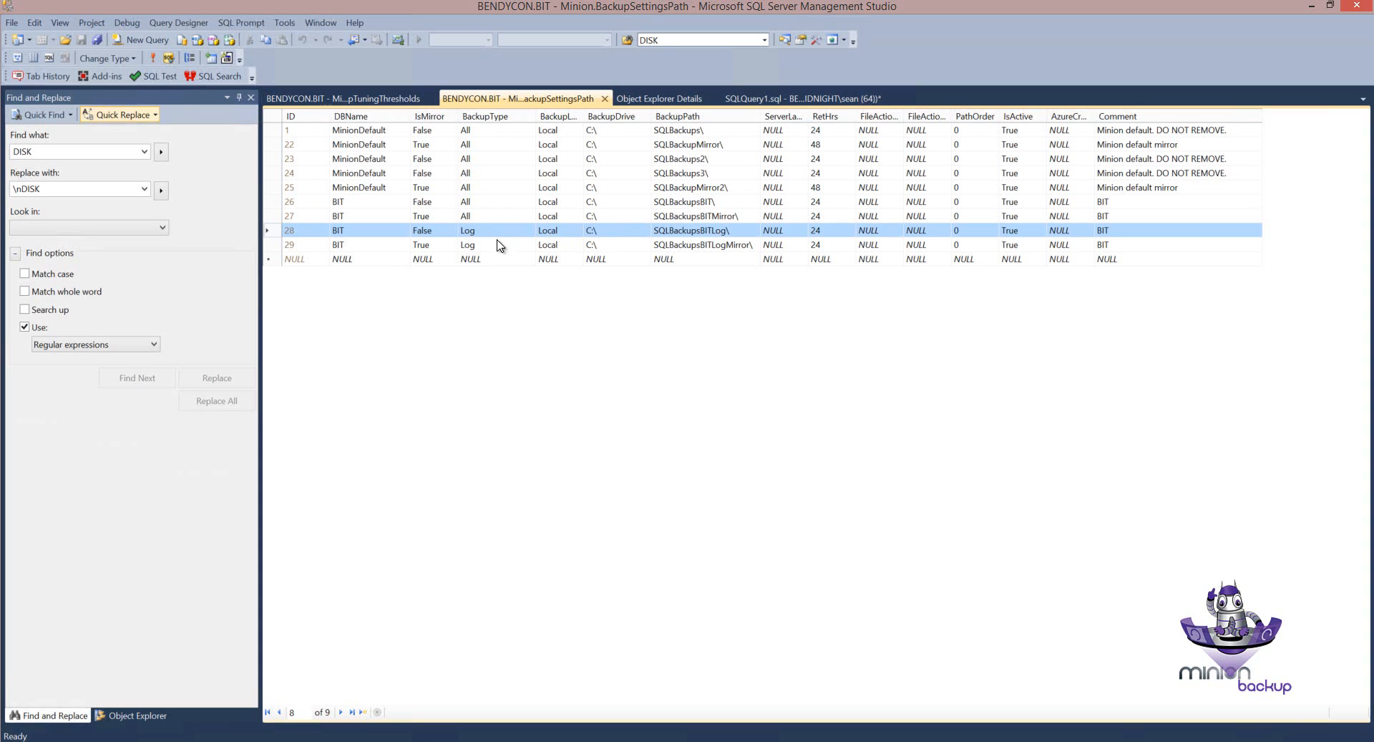
pyautogui.click(279, 247)
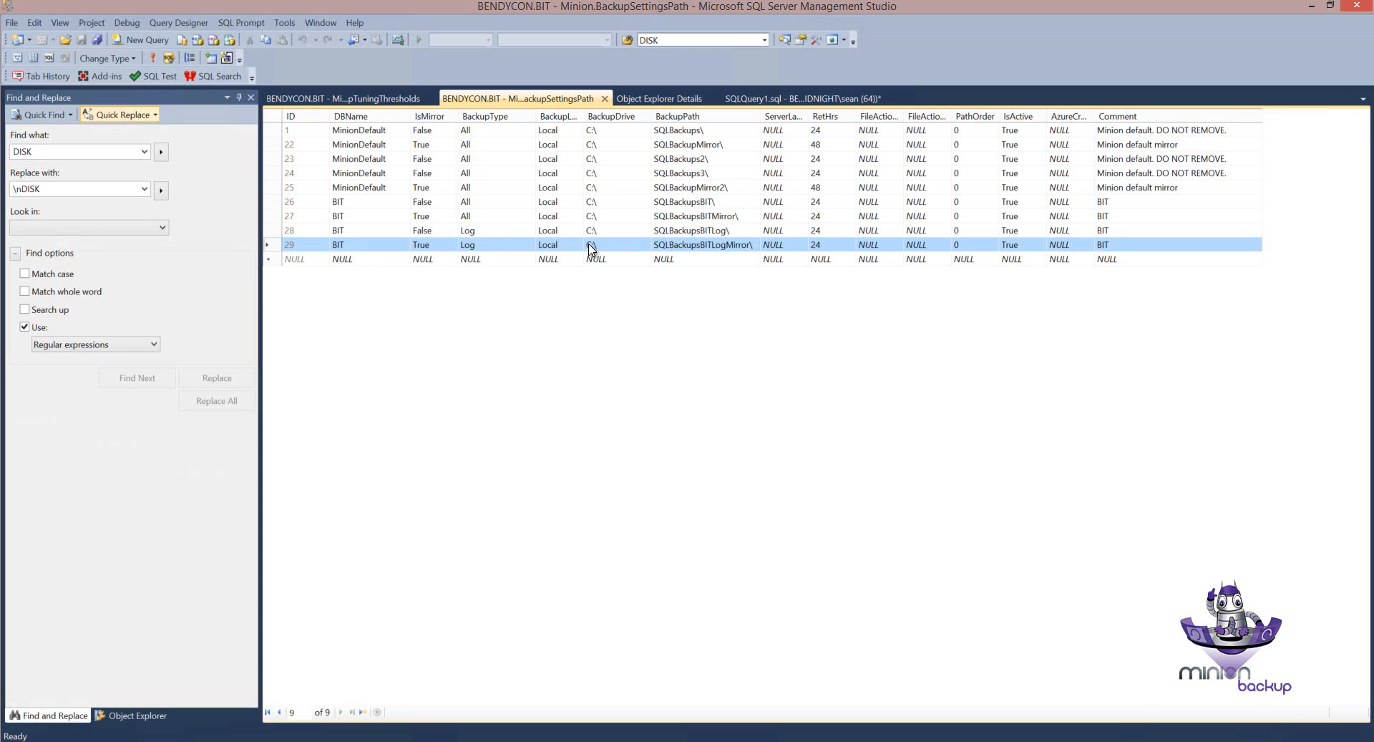
# Step: Review the BIT rows with backup type All, then examine the Minion.BackupStmtGet 'BIT', 'Diff', 50 statement in the query
pyautogui.click(272, 202)
pyautogui.click(276, 216)
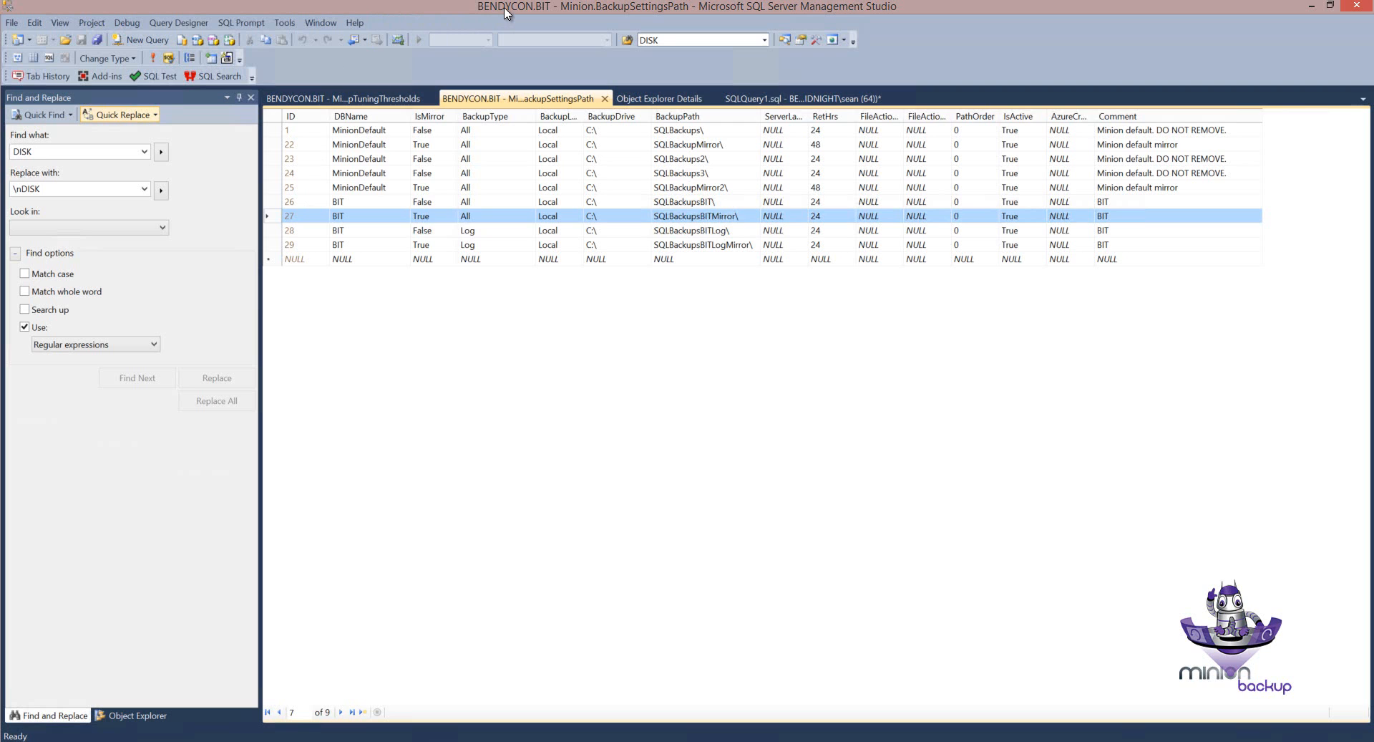
pyautogui.click(781, 101)
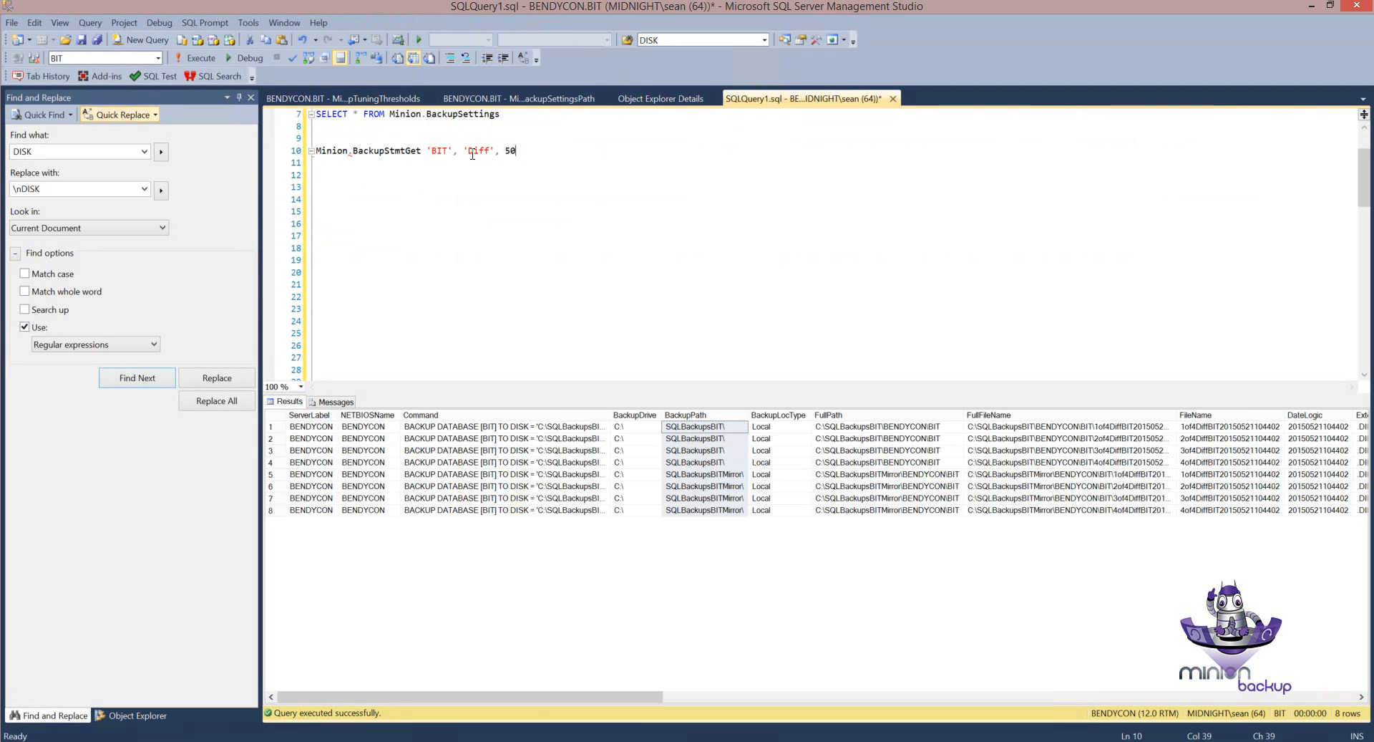
pyautogui.moveTo(515, 150); pyautogui.dragTo(305, 149)
pyautogui.click(343, 165)
pyautogui.moveTo(517, 151); pyautogui.dragTo(315, 151)
pyautogui.click(355, 178)
pyautogui.doubleClick(370, 152)
pyautogui.click(355, 164)
# Step: Return to the Minion.BackupSettingsPath data and check the IsActive and Comment values of the BIT mirror Log row
pyautogui.click(517, 99)
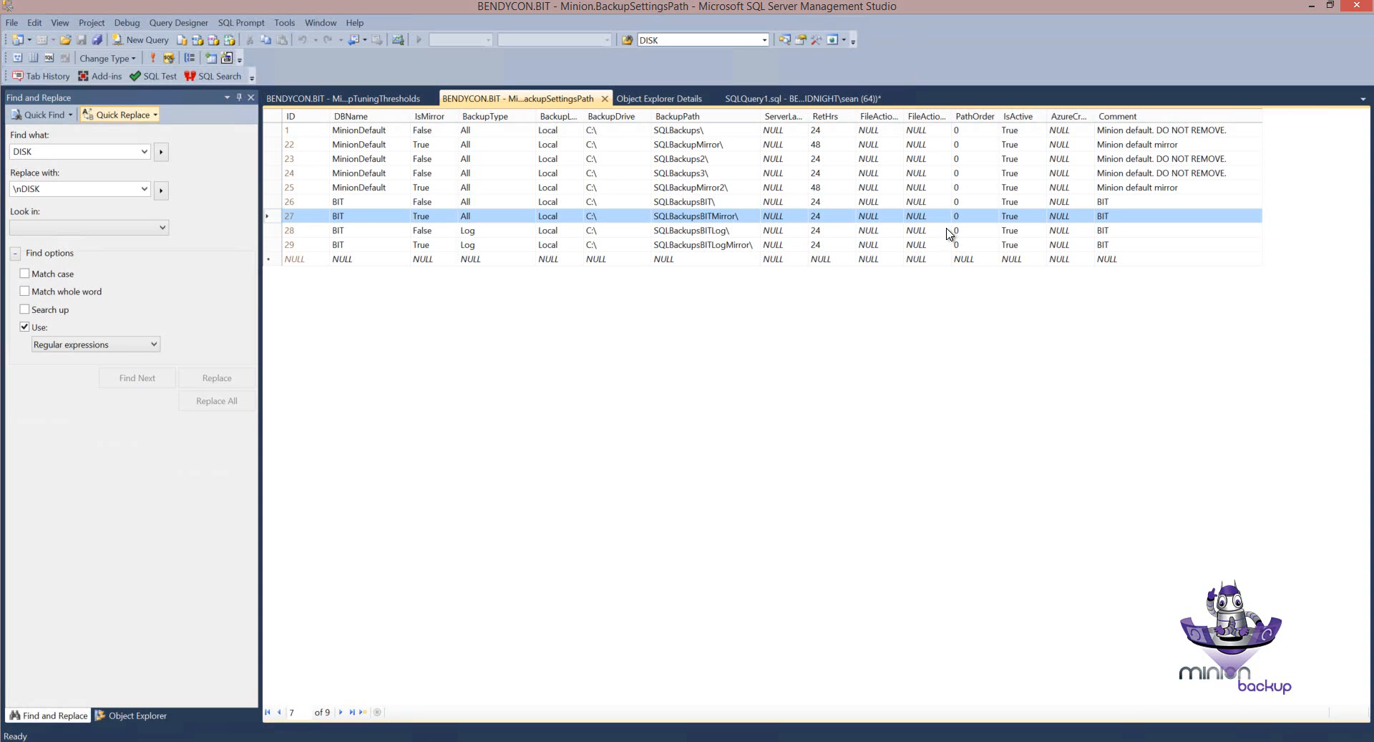
pyautogui.click(1024, 245)
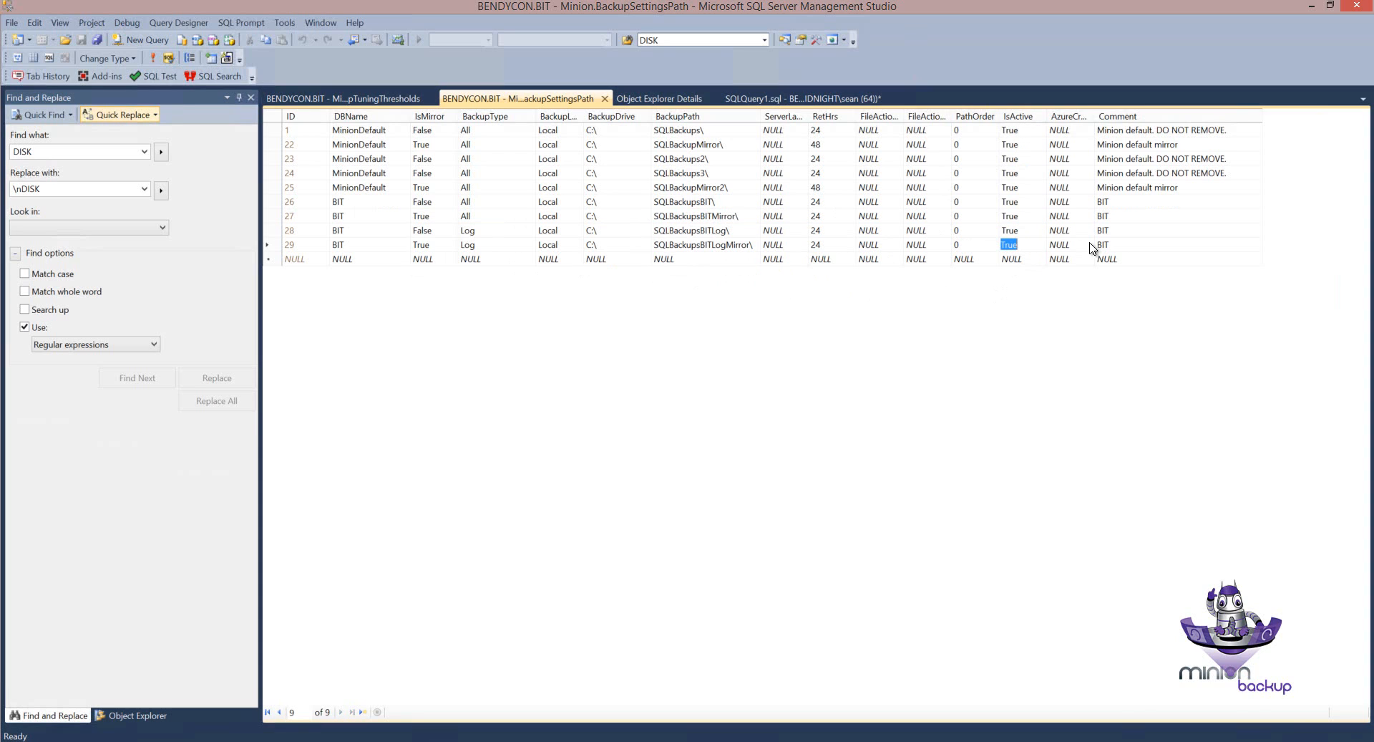
pyautogui.click(1141, 245)
pyautogui.click(273, 246)
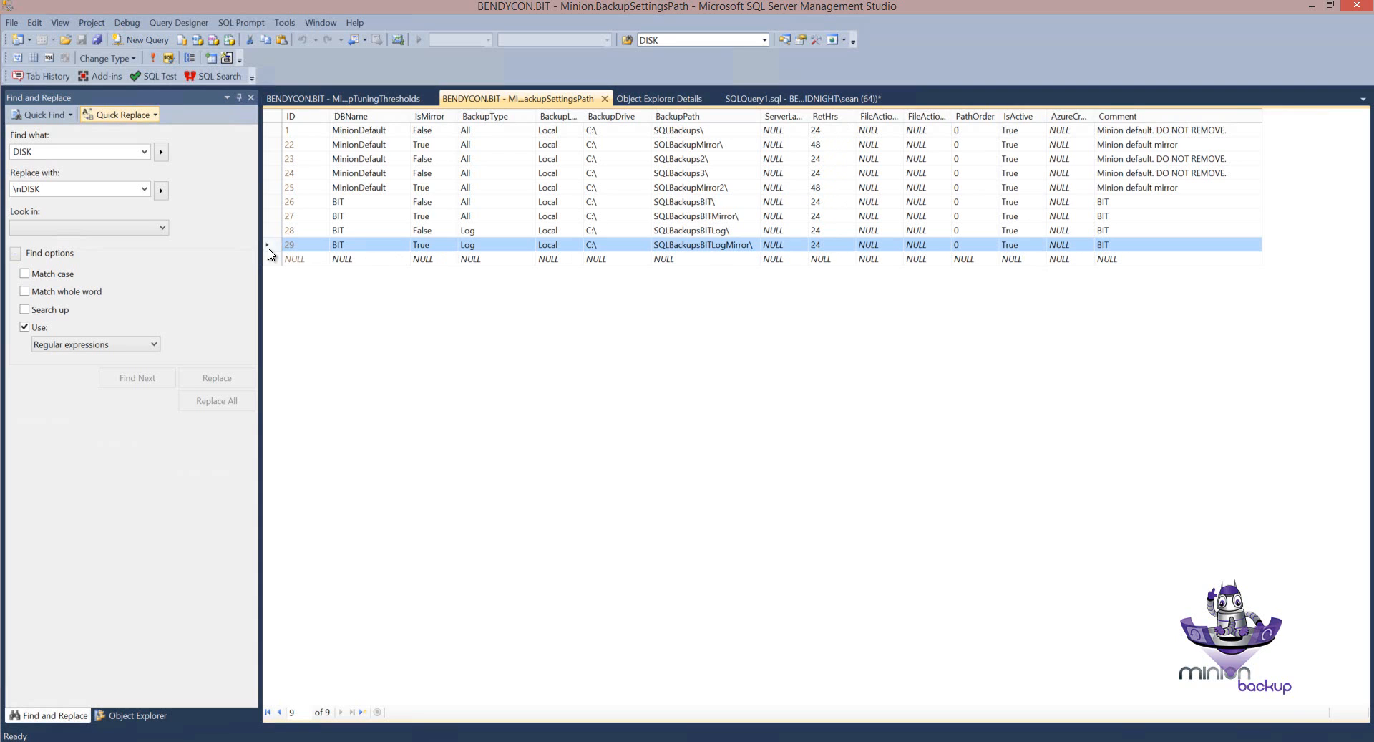
# Step: Review the primary MinionDefault rows one by one and compare their RetHrs values with the SQLBackupMirror\ row
pyautogui.click(275, 158)
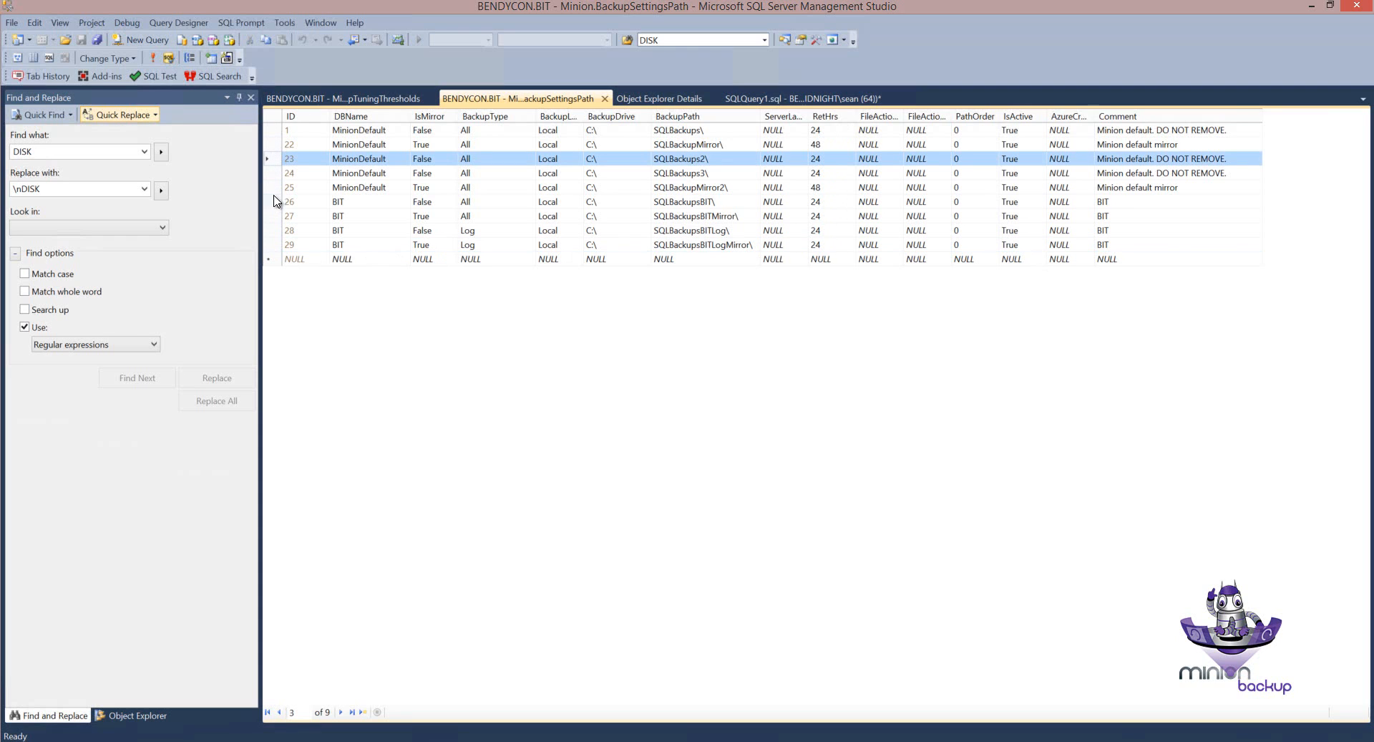
pyautogui.click(281, 132)
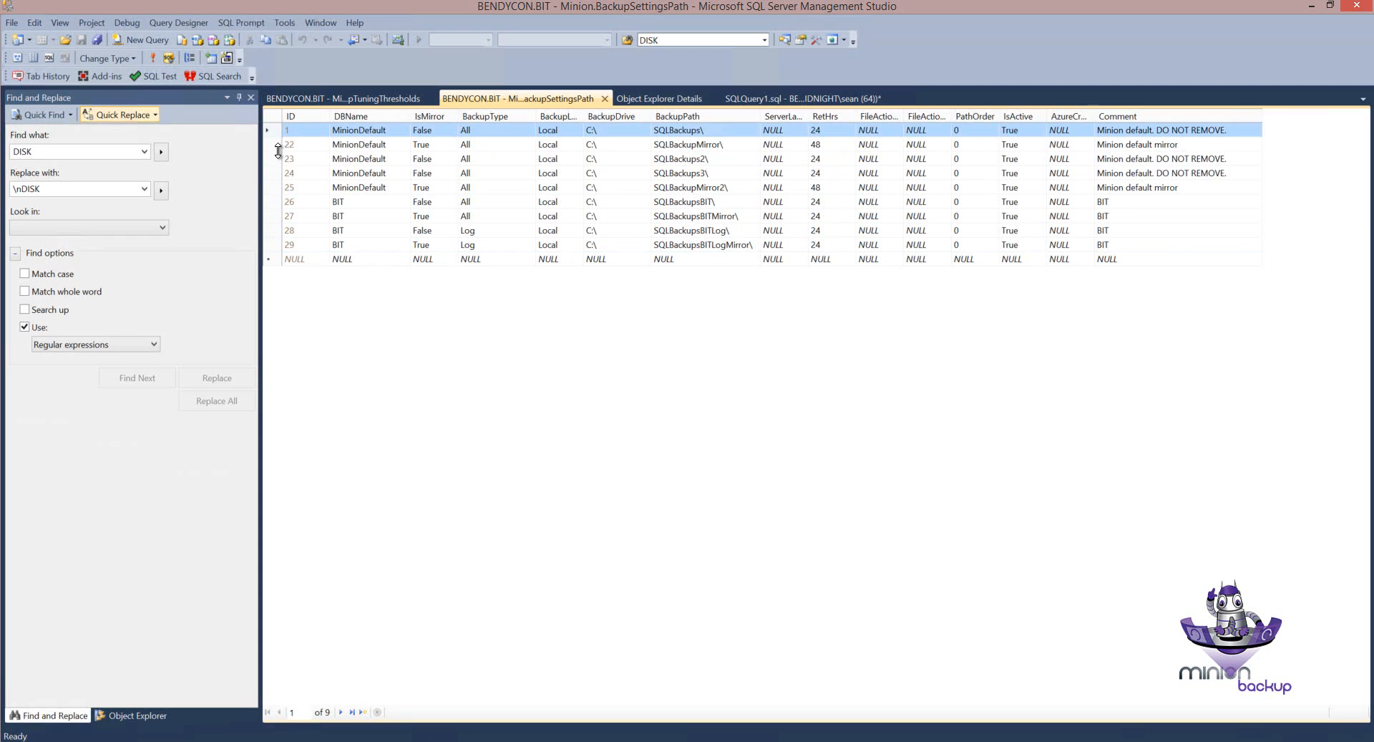
pyautogui.click(278, 160)
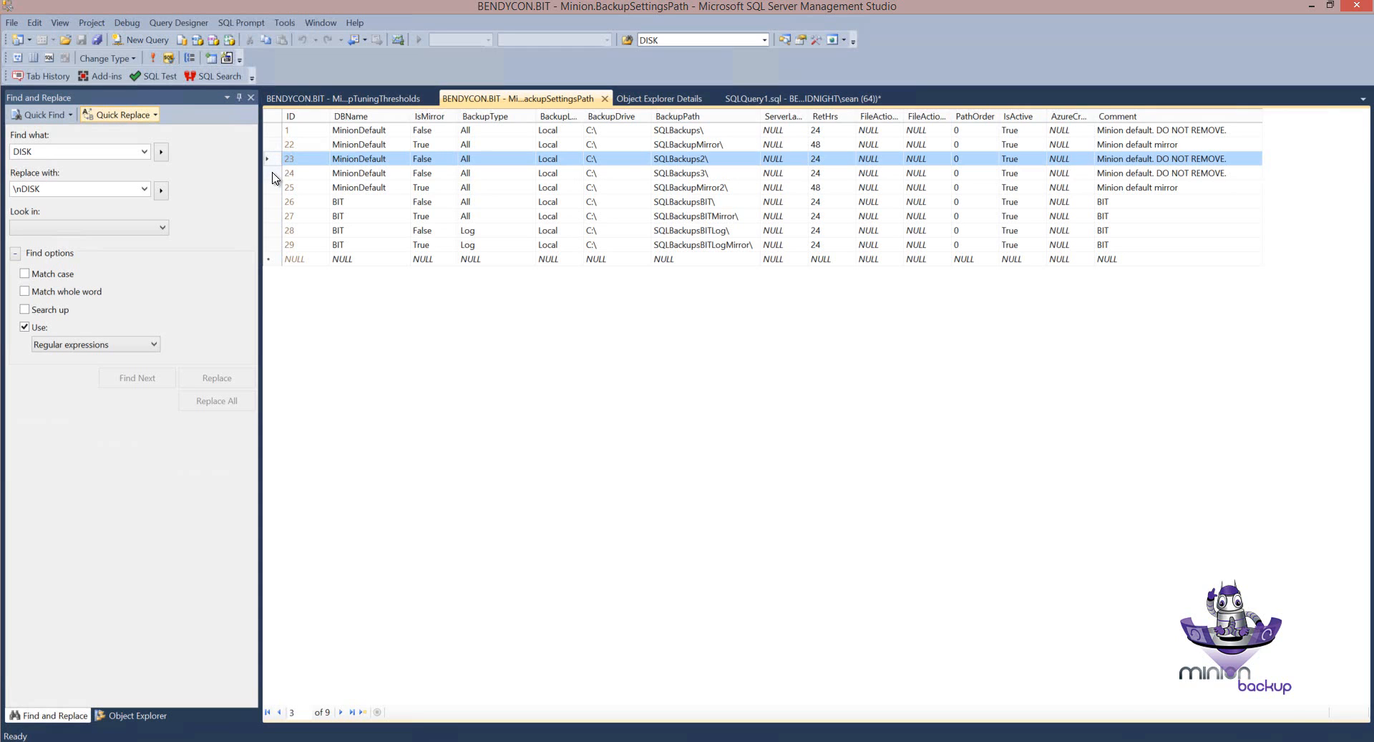
pyautogui.click(274, 176)
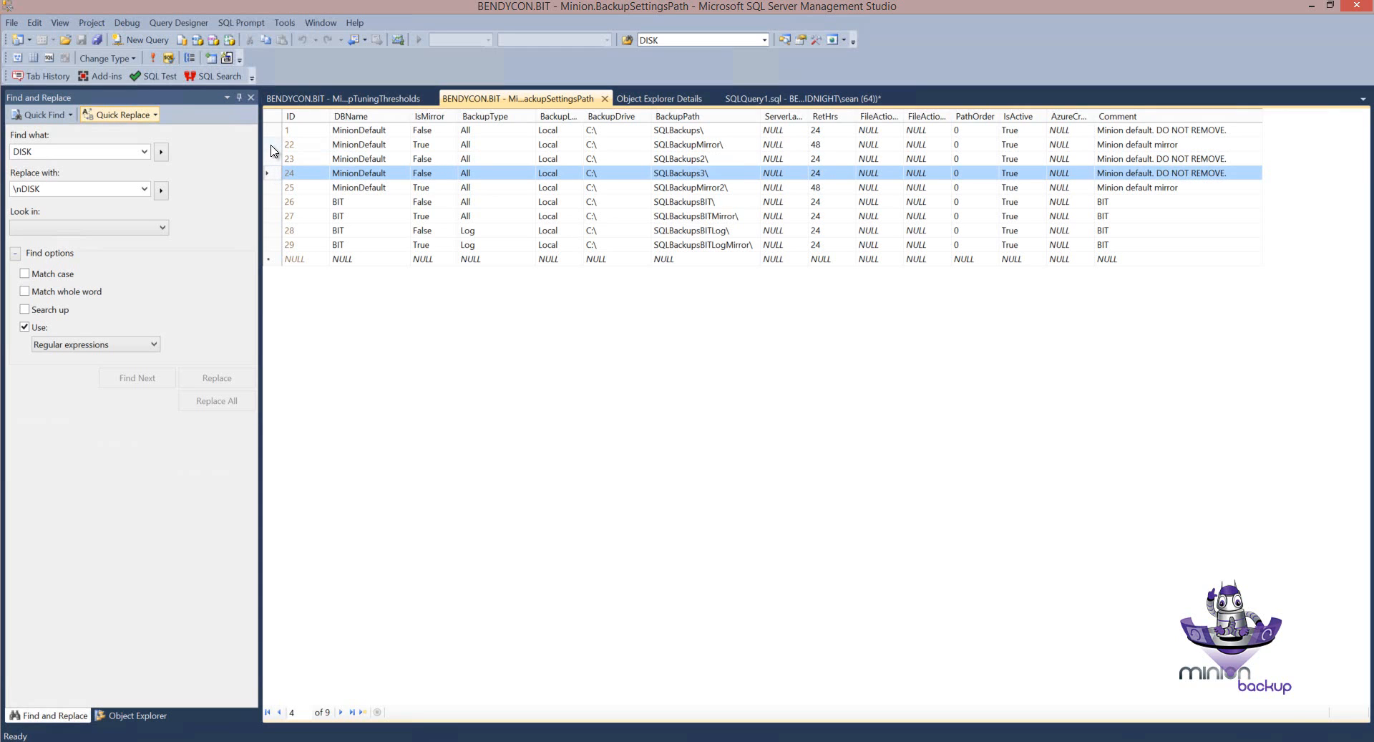
pyautogui.keyDown('ctrl'); pyautogui.click(273, 147); pyautogui.keyUp('ctrl')
pyautogui.click(273, 147)
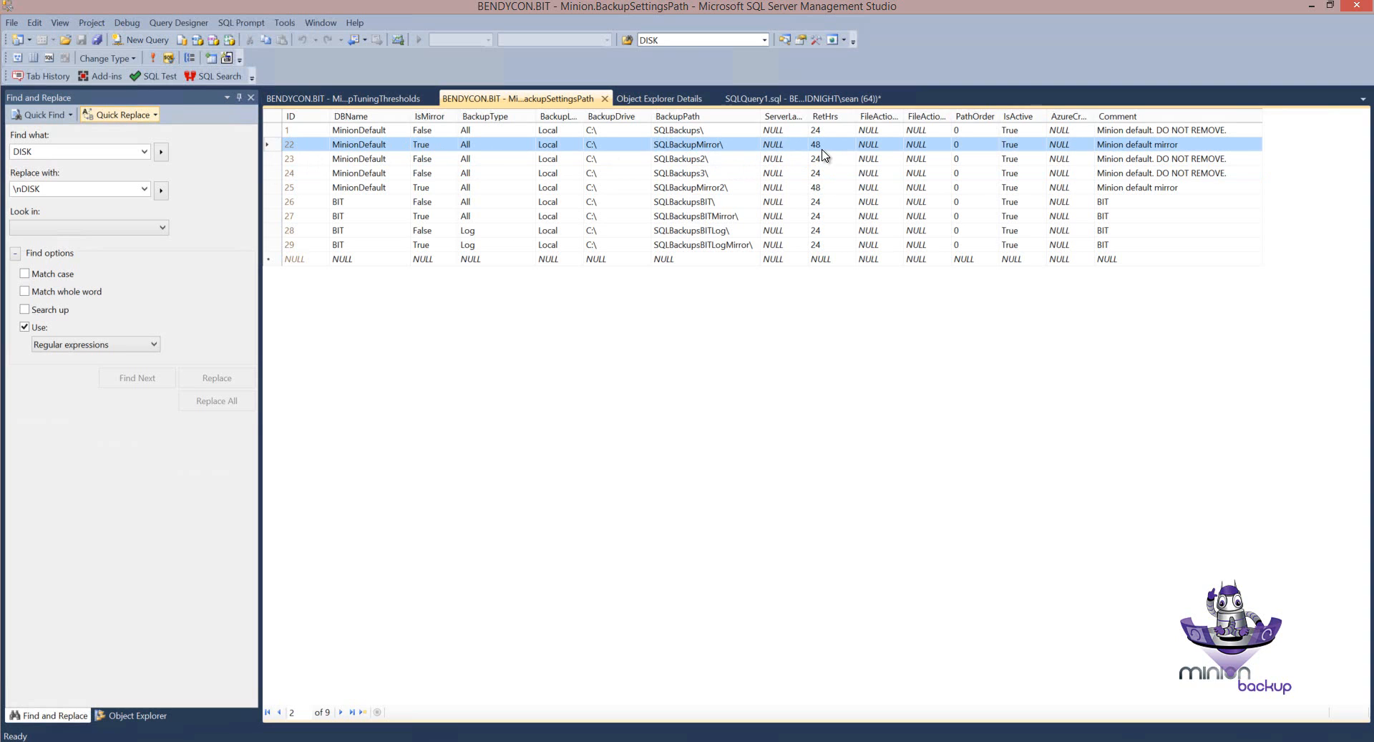
# Step: Set RetHrs to 168 for both BIT mirror rows, backup types Log and All, and save the changes
pyautogui.click(279, 230)
pyautogui.click(280, 248)
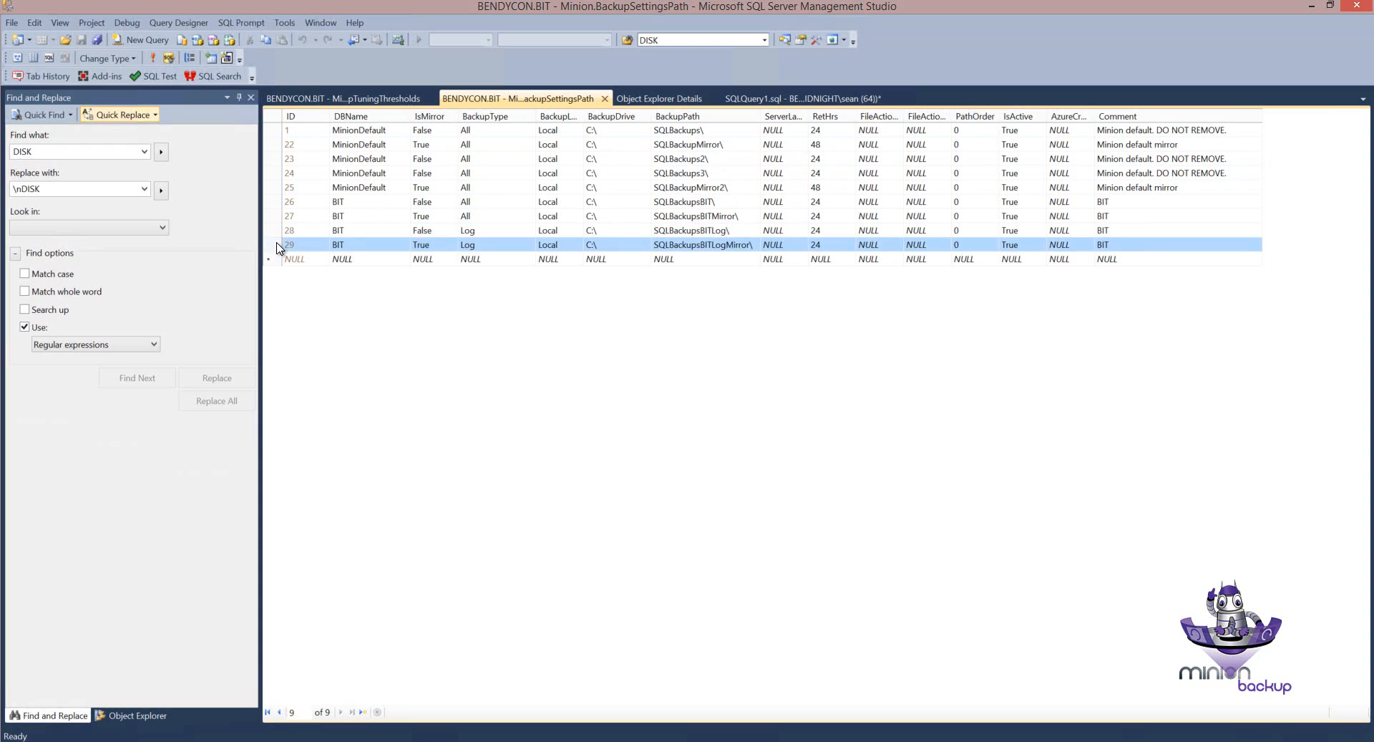
pyautogui.click(827, 246)
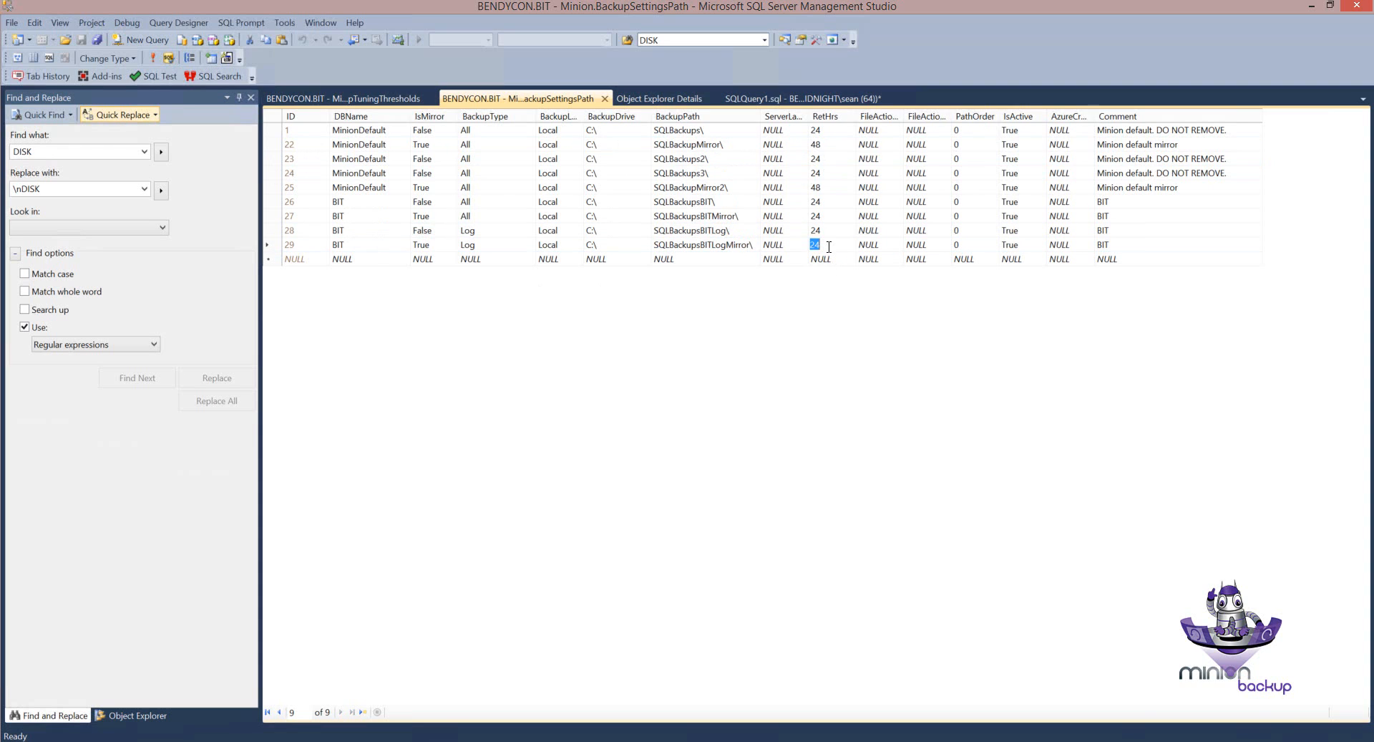
pyautogui.write('168')
pyautogui.click(825, 214)
pyautogui.write('168')
pyautogui.press('Down')
pyautogui.click(824, 202)
pyautogui.click(273, 205)
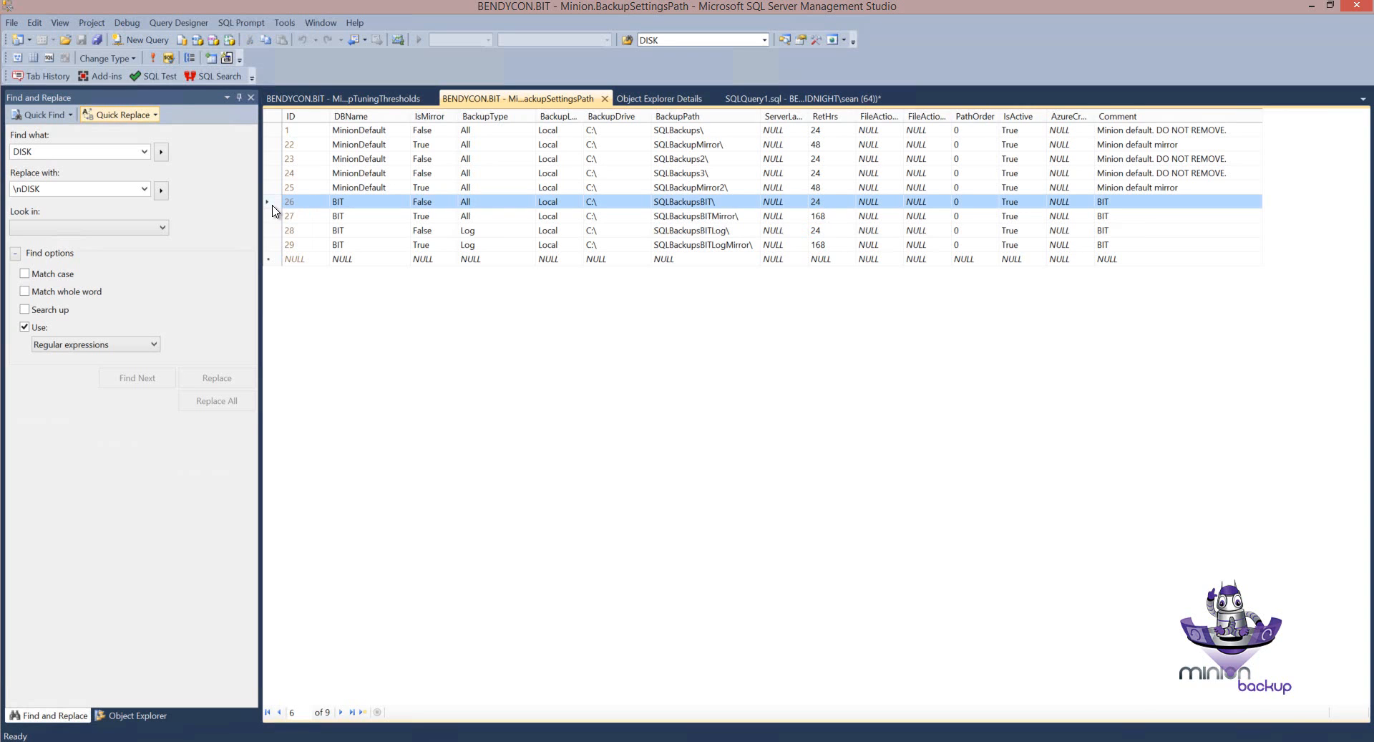